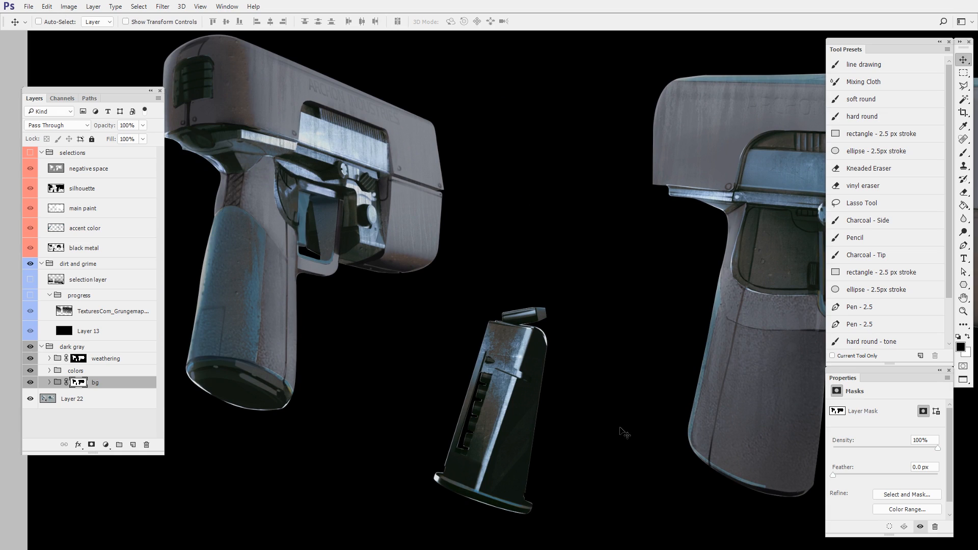
- Compare the pistol artwork with the weathering, colors and bg groups hidden and shown
left_click_drag(608, 399, 496, 400)
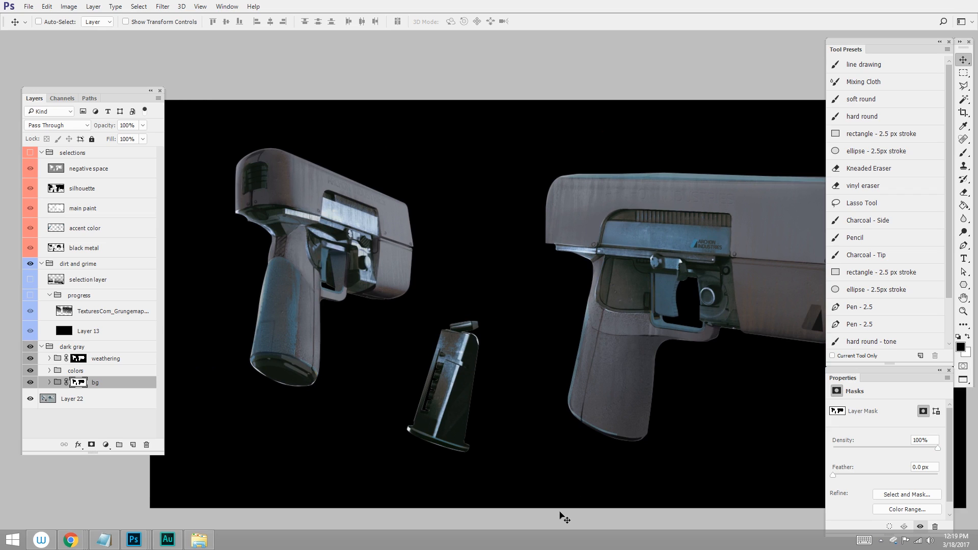
left_click(30, 359)
left_click(30, 371)
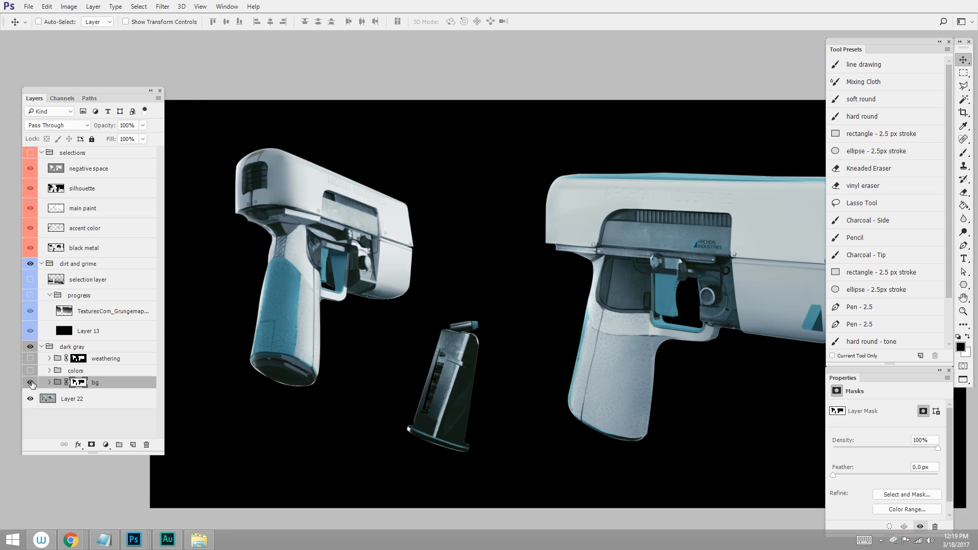
left_click(30, 383)
left_click(30, 383)
left_click(30, 371)
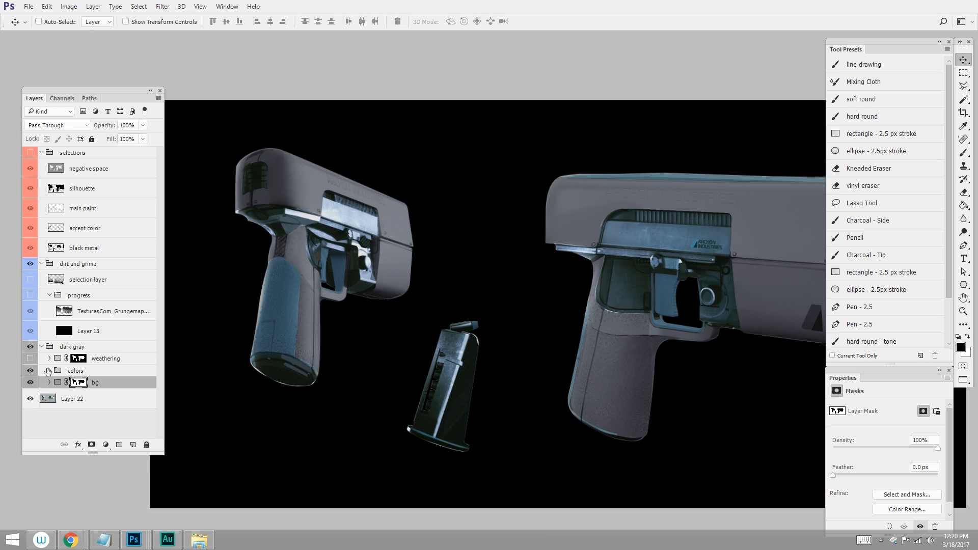
- Check the silhouette layer's selection around the pistols, then compare the artwork up close with the weathering group off and on
left_click(55, 212, "ctrl")
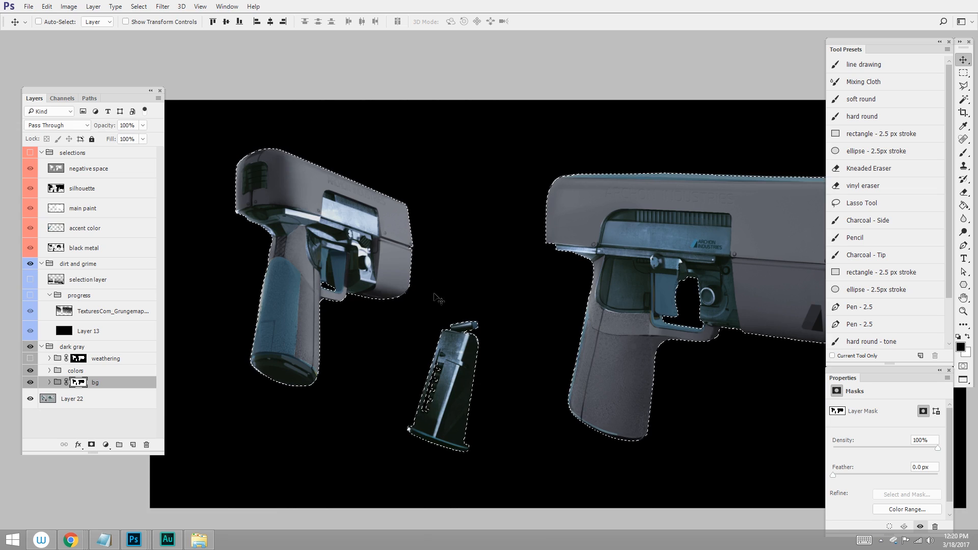
key("ctrl+d")
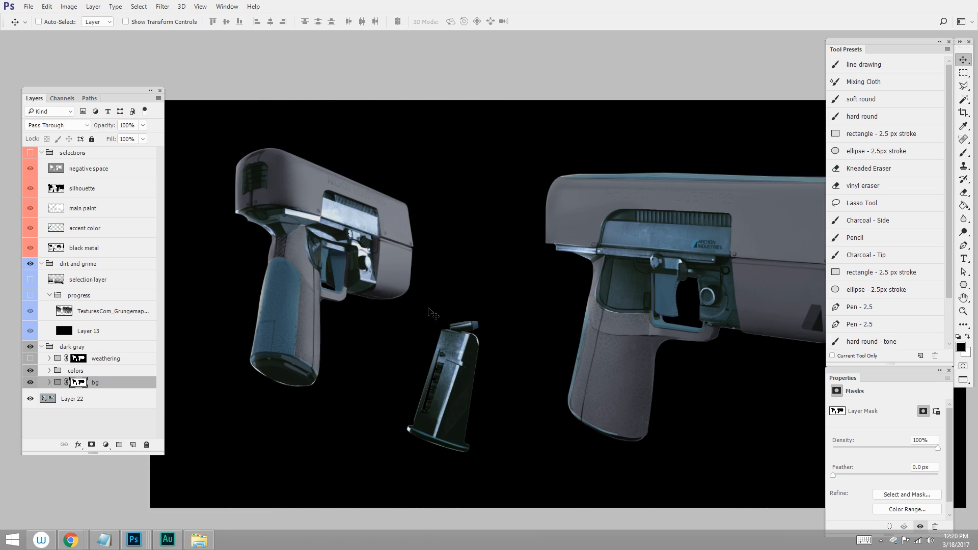
left_click(32, 358)
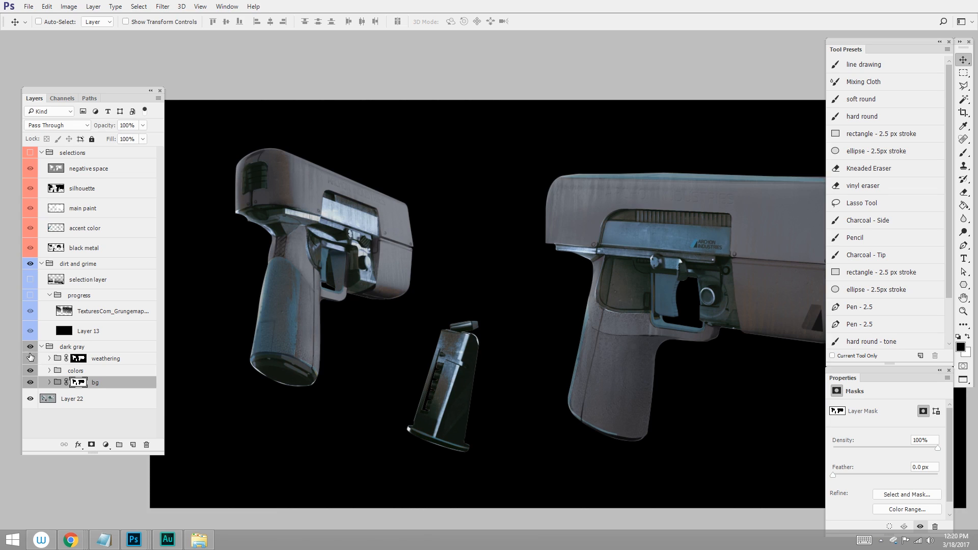
left_click(30, 359)
left_click_drag(544, 374, 489, 393)
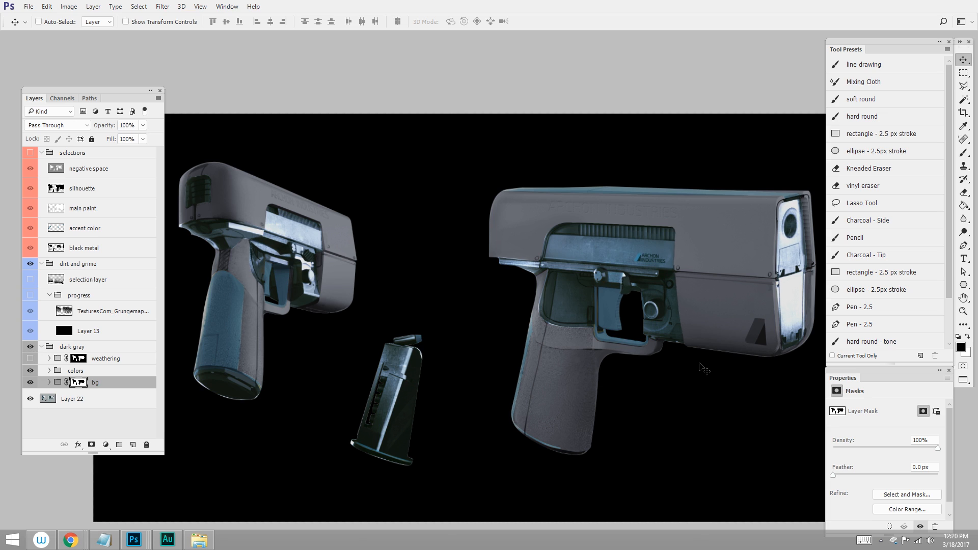
left_click(30, 358)
left_click_drag(379, 241, 439, 265)
left_click_drag(457, 345, 626, 343)
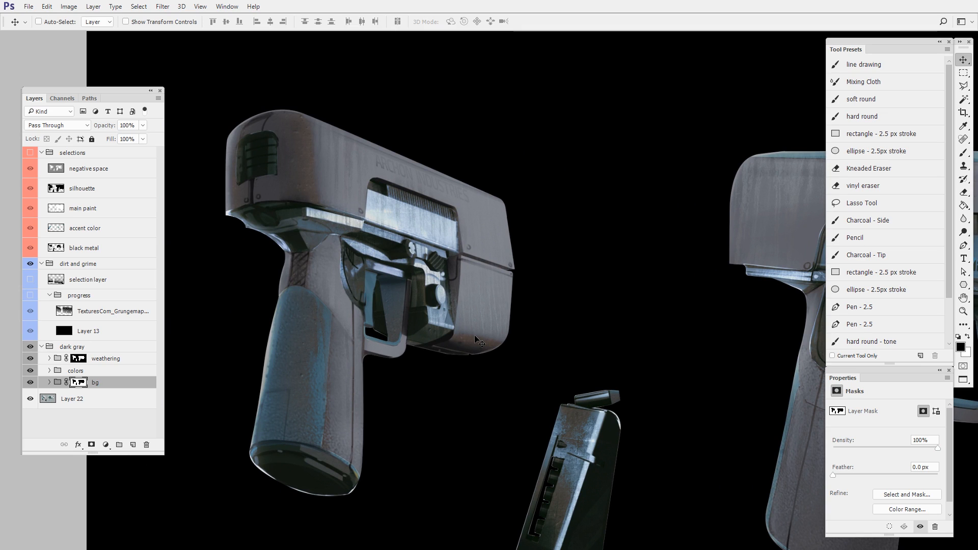
left_click_drag(630, 402, 526, 317)
left_click_drag(527, 318, 490, 325)
left_click_drag(592, 453, 551, 447)
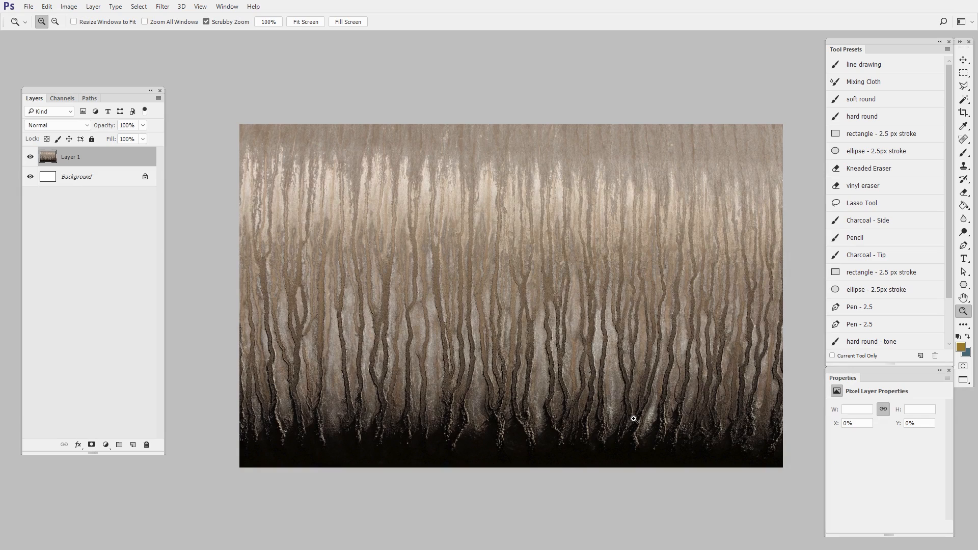
- Remove nearly all color from the dripping grime texture on Layer 1 by lowering its saturation with Hue/Saturation
left_click_drag(666, 408, 648, 386)
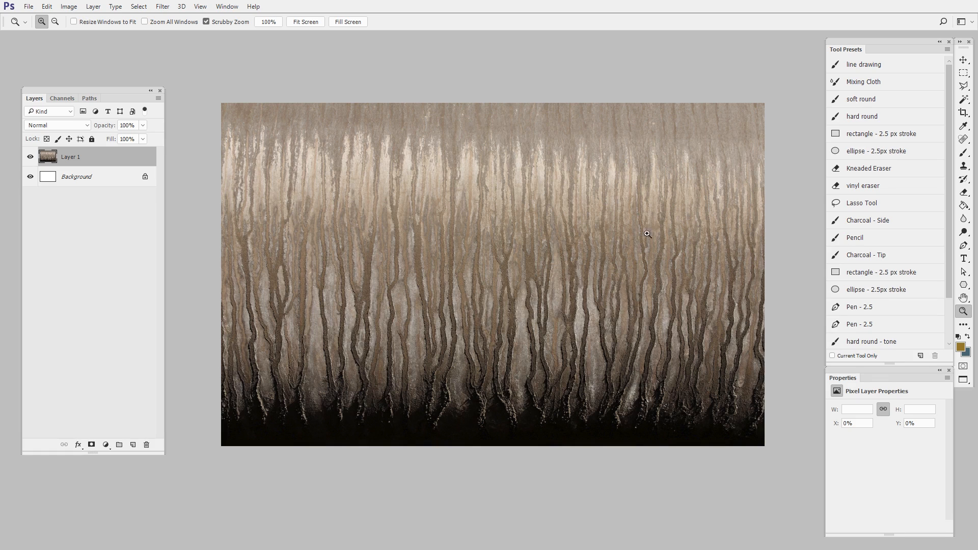
left_click_drag(462, 263, 474, 262)
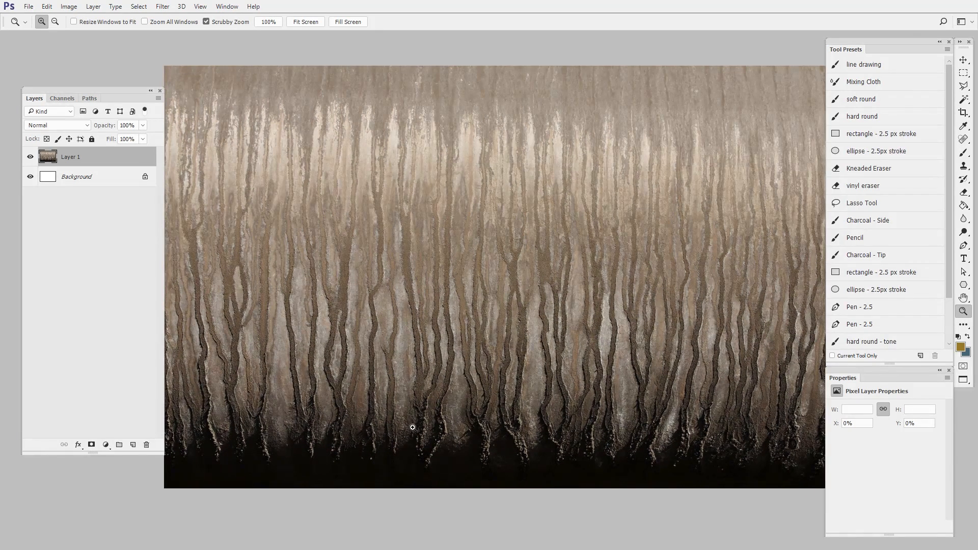
left_click_drag(414, 424, 395, 439)
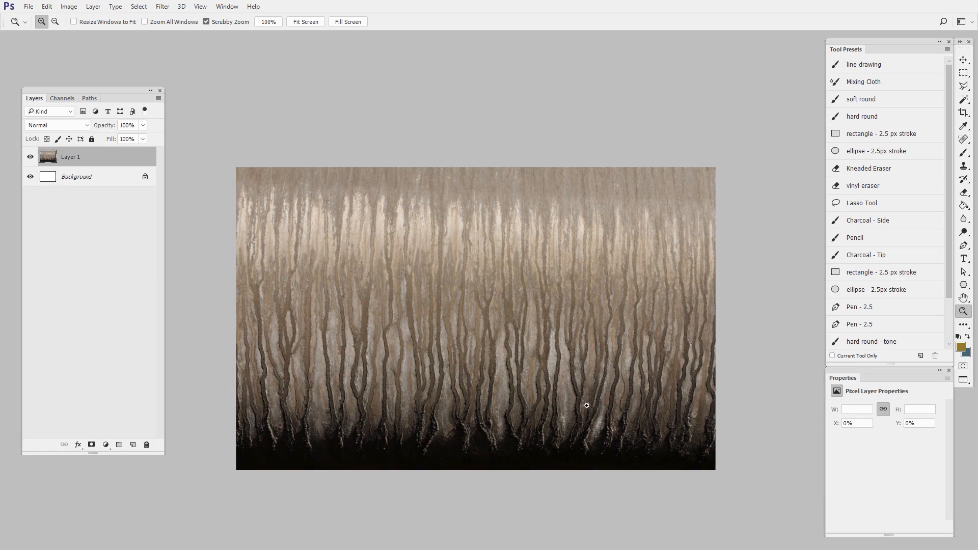
left_click_drag(641, 378, 649, 356)
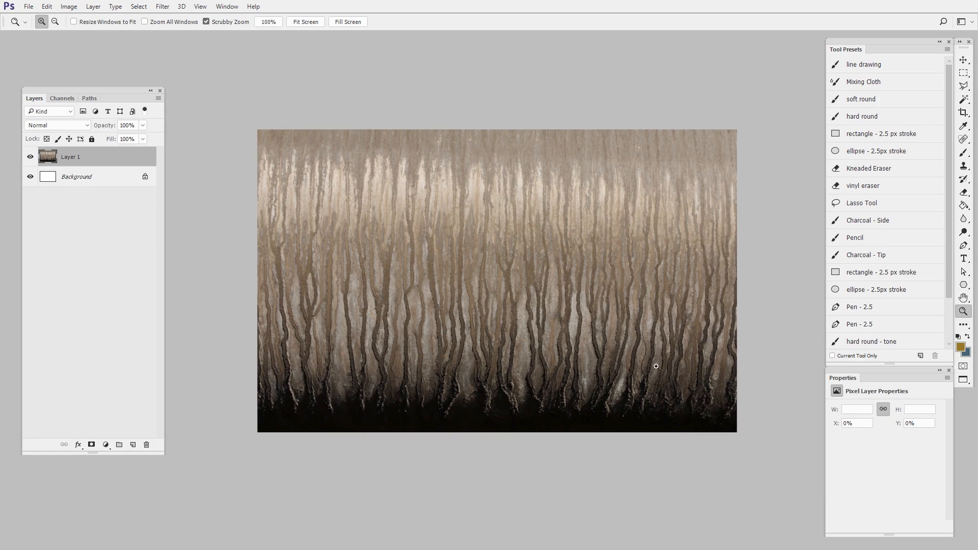
key("ctrl+u")
left_click_drag(706, 200, 658, 198)
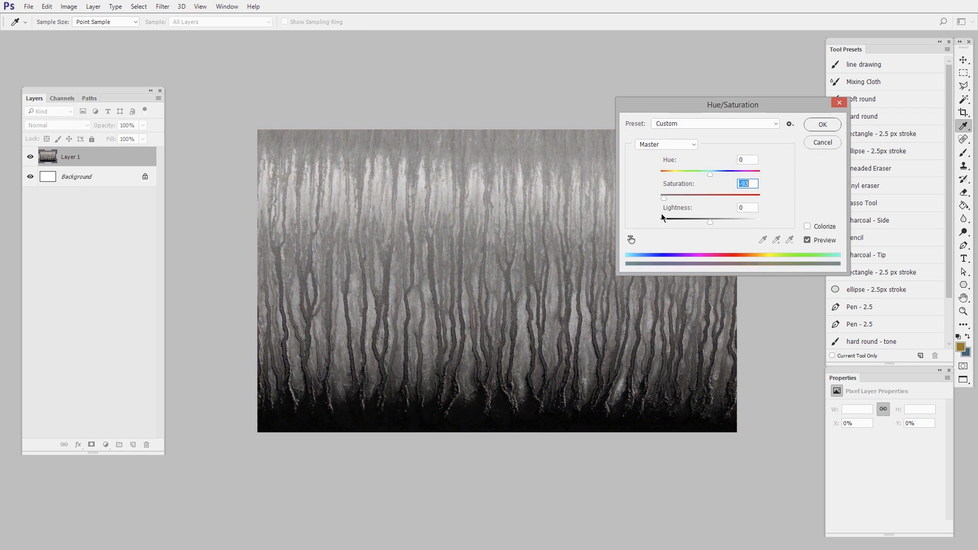
left_click(822, 126)
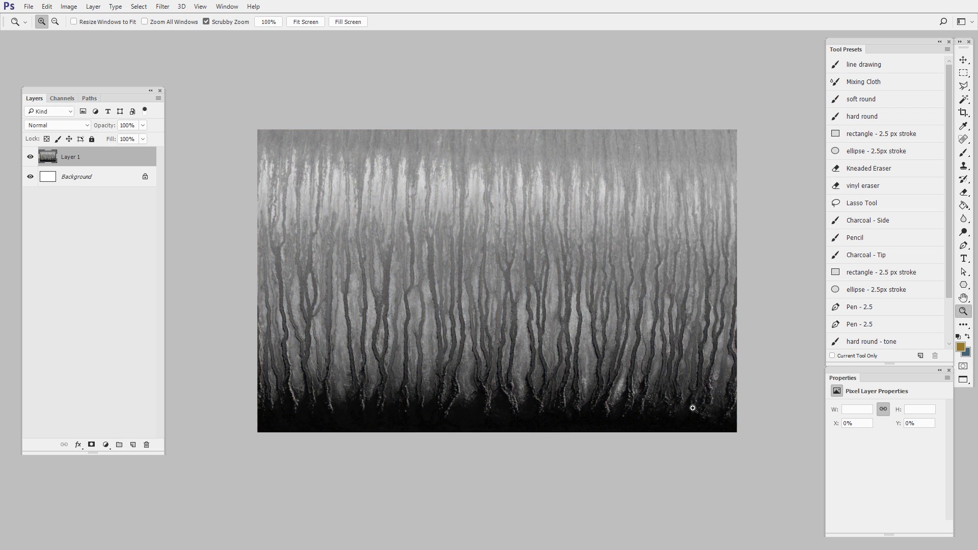
- Invert the tones of the gray drip texture so the dark drips turn light
left_click(579, 306)
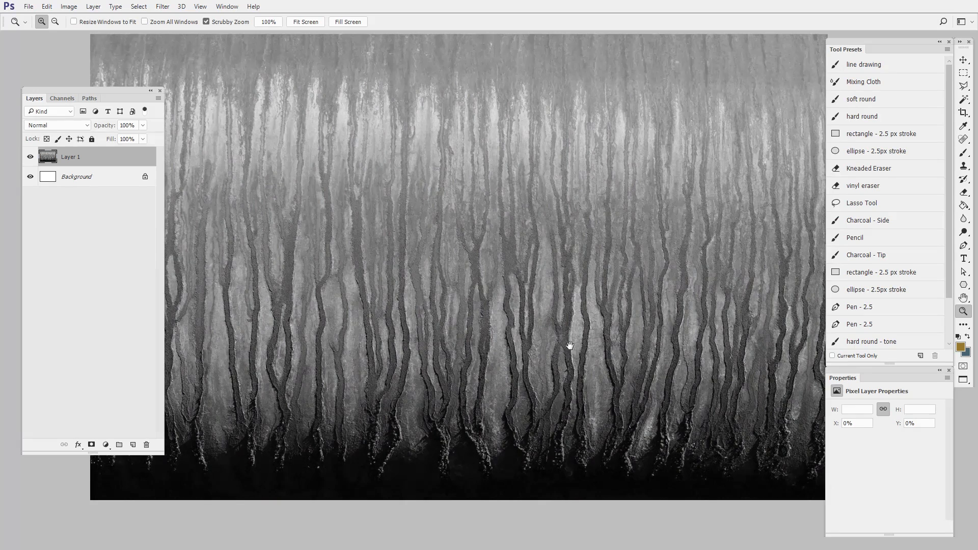
left_click_drag(569, 346, 632, 358)
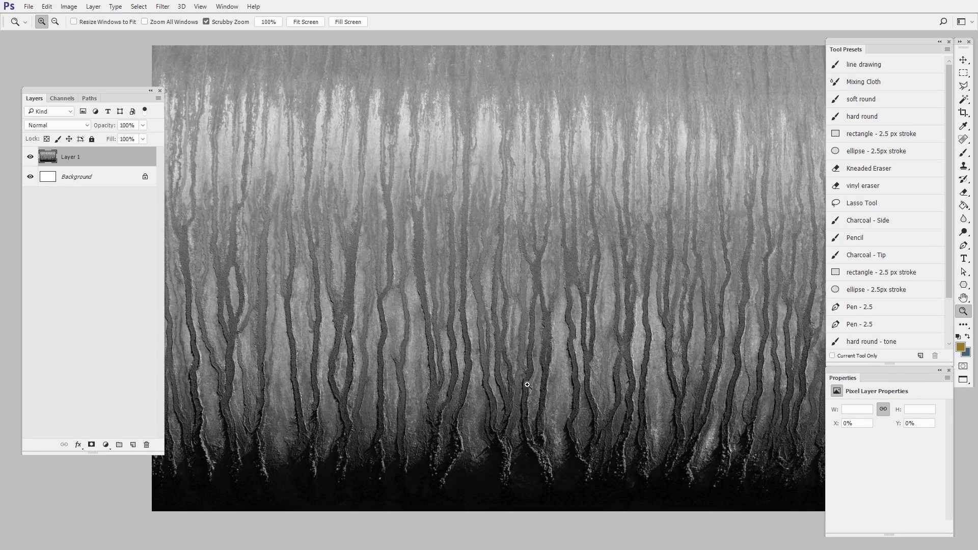
left_click(69, 6)
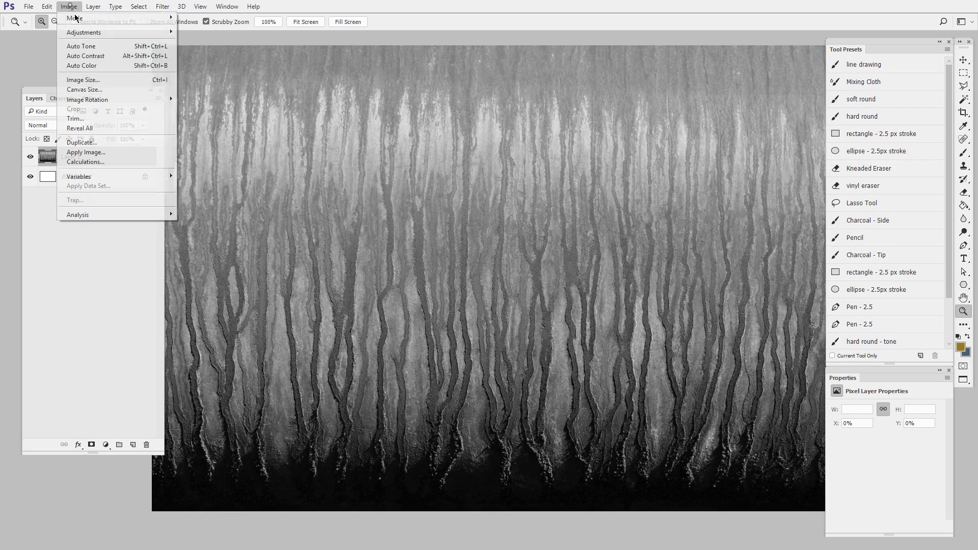
mouse_move(128, 33)
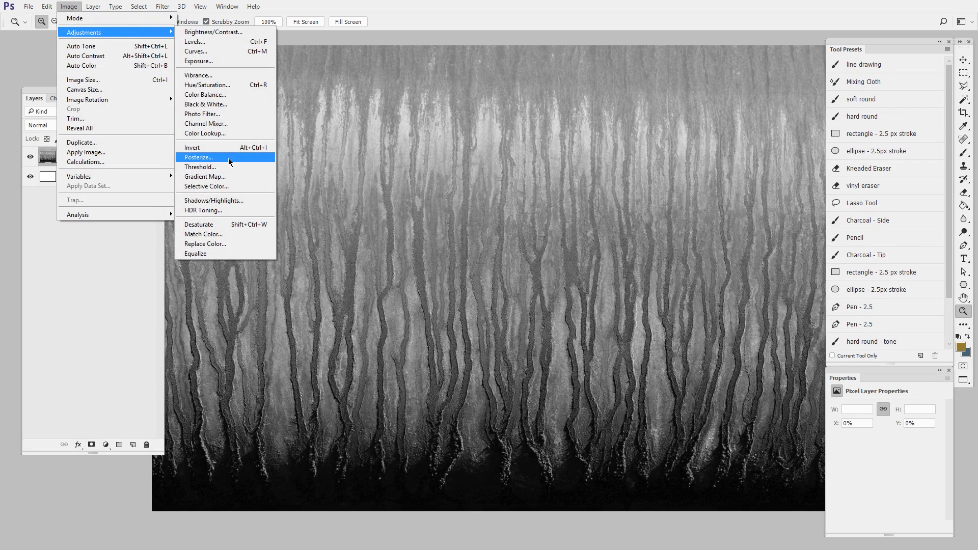
left_click(194, 148)
- Add a Curves adjustment layer above the drip texture and shape a steep S-curve with lifted highlights and lowered shadows
left_click_drag(627, 350, 599, 366)
left_click_drag(623, 343, 597, 382)
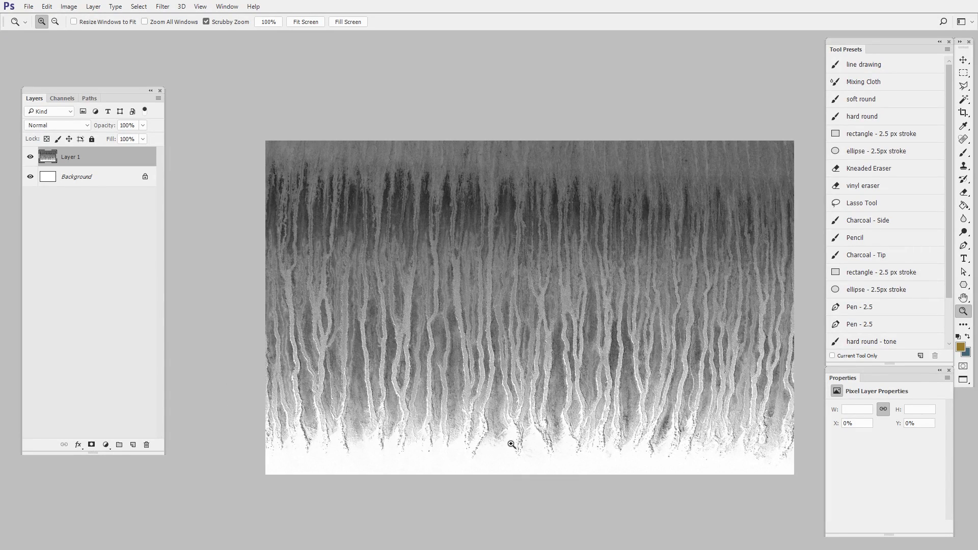
left_click(105, 444)
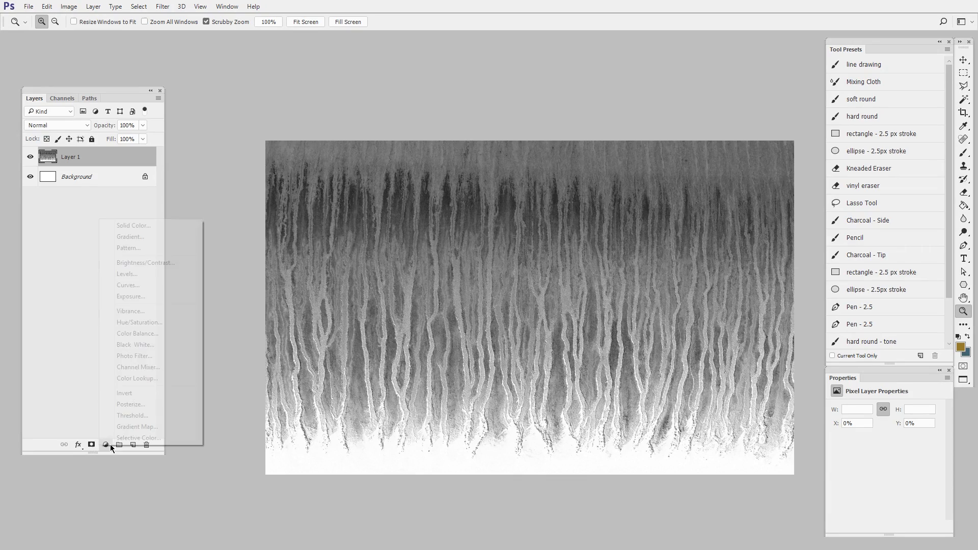
left_click(150, 287)
left_click_drag(912, 456, 900, 443)
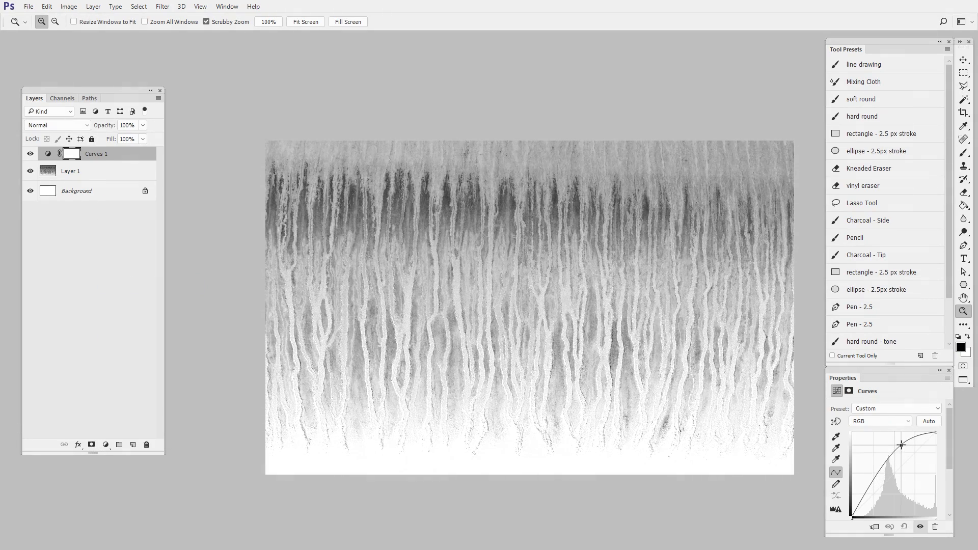
mouse_move(875, 483)
left_mouse_down()
mouse_move(875, 475)
mouse_move(883, 492)
left_mouse_up()
- Paint black on the Curves mask with a large soft brush to hide the contrast boost across the upper area and bottom edge
mouse_move(618, 267)
left_mouse_down()
mouse_move(585, 286)
mouse_move(625, 265)
left_mouse_up()
key("b")
mouse_move(245, 219)
left_mouse_down()
mouse_move(408, 189)
mouse_move(635, 224)
mouse_move(794, 197)
left_mouse_up()
left_click_drag(716, 353, 736, 300)
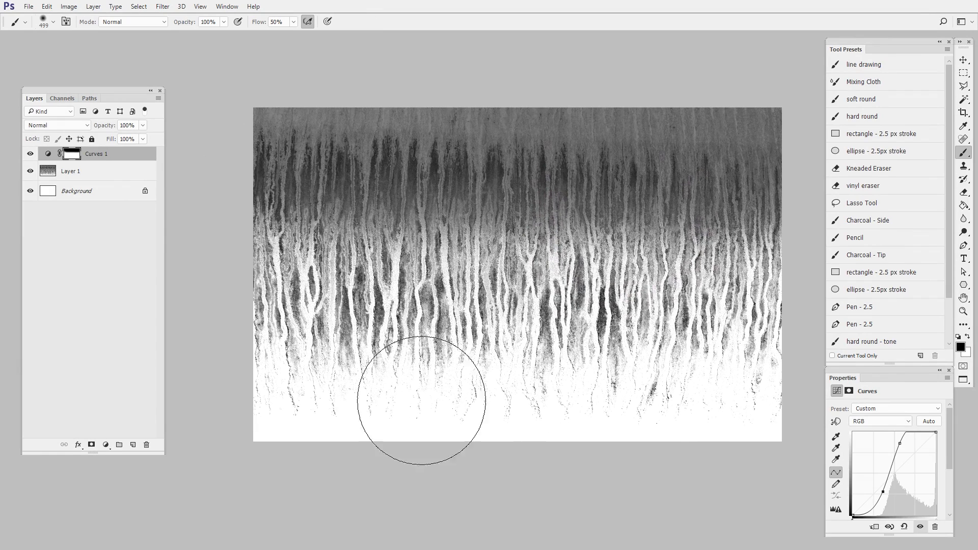
left_click_drag(255, 425, 524, 455)
mouse_move(265, 448)
left_mouse_down()
mouse_move(684, 457)
mouse_move(664, 449)
mouse_move(786, 427)
mouse_move(717, 414)
left_mouse_up()
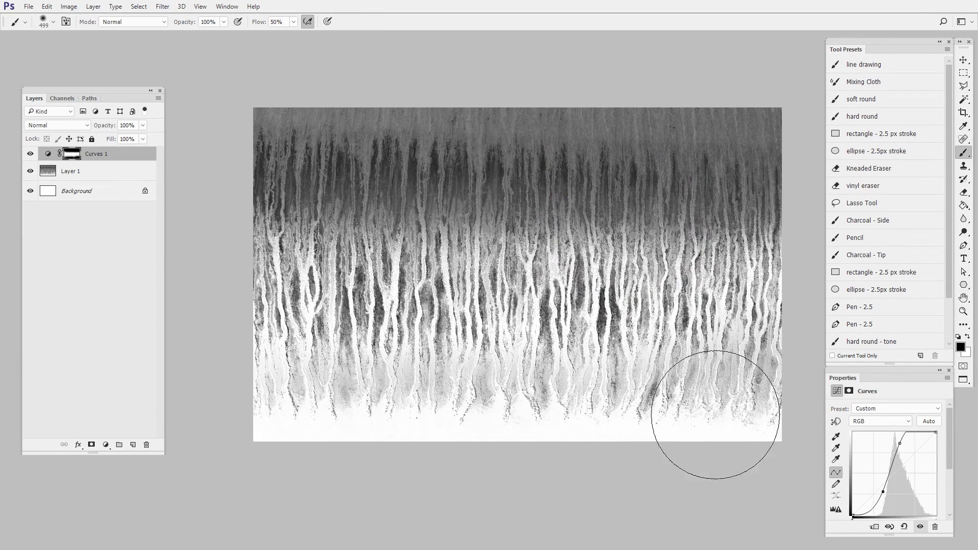
- Paint white on the Curves mask with a smaller brush to restore the contrast boost along the lower ends of the drips
key("x")
mouse_move(661, 347)
left_mouse_down()
mouse_move(610, 354)
mouse_move(595, 339)
left_mouse_up()
left_click_drag(282, 344, 559, 344)
left_click_drag(306, 368, 765, 366)
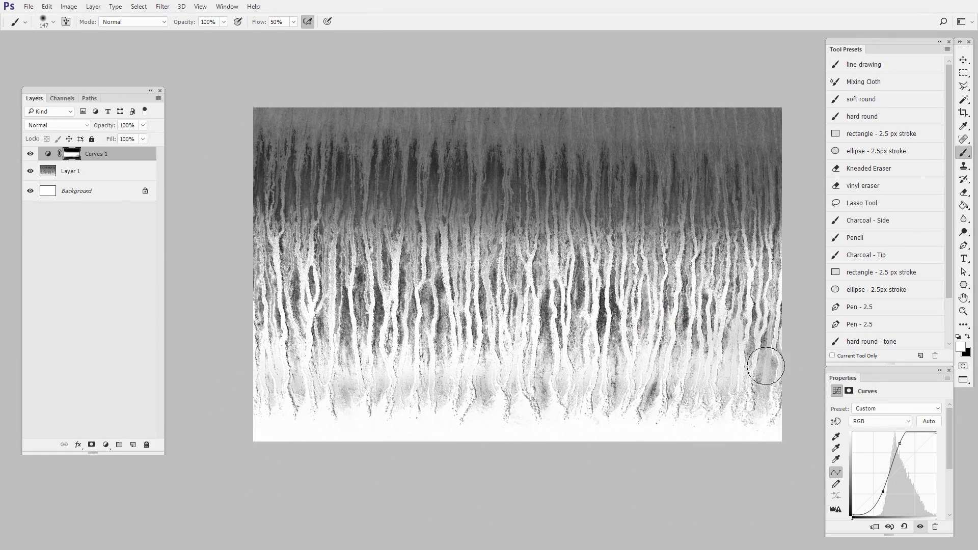
left_click_drag(574, 376, 750, 381)
left_click_drag(685, 373, 711, 373)
left_click_drag(433, 371, 305, 372)
key("x")
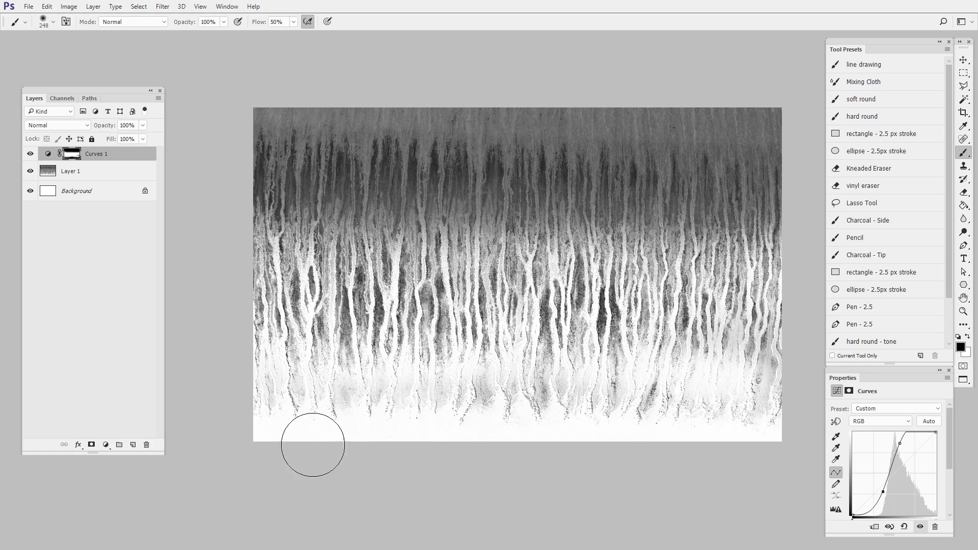
left_click_drag(698, 424, 692, 448)
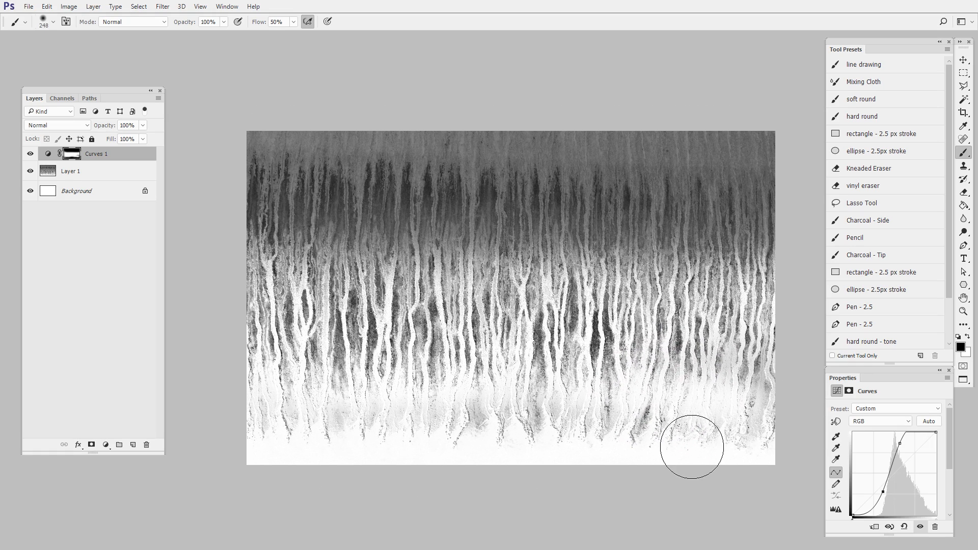
- Load the Curves 1 mask as a selection, invert it, and subtract the lower area so only the dark upper band stays selected
left_click(76, 157, "ctrl")
left_click(964, 73)
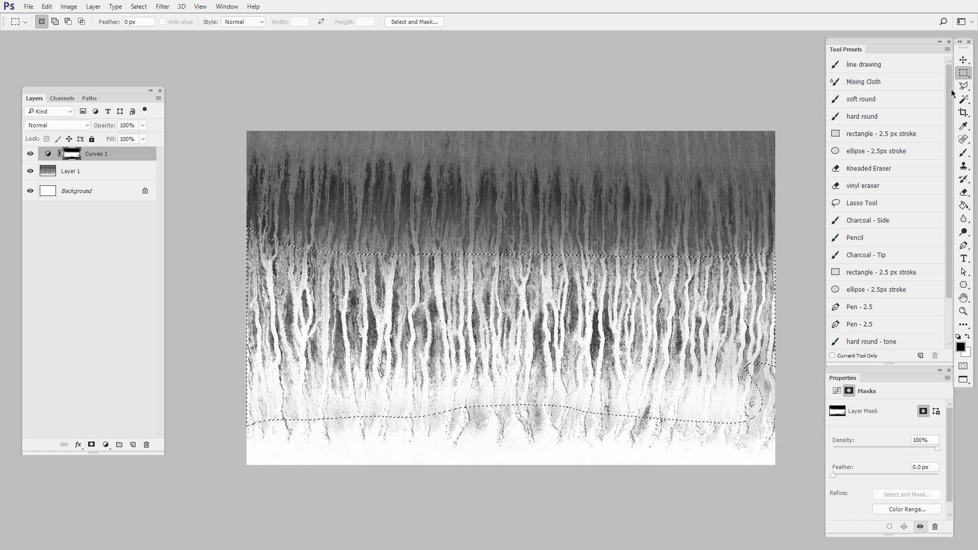
key("ctrl+shift+i")
left_click_drag(196, 334, 901, 505)
- Add a second Curves adjustment layer limited to the selected upper band and bend its curve upward to brighten the drips
left_click(105, 445)
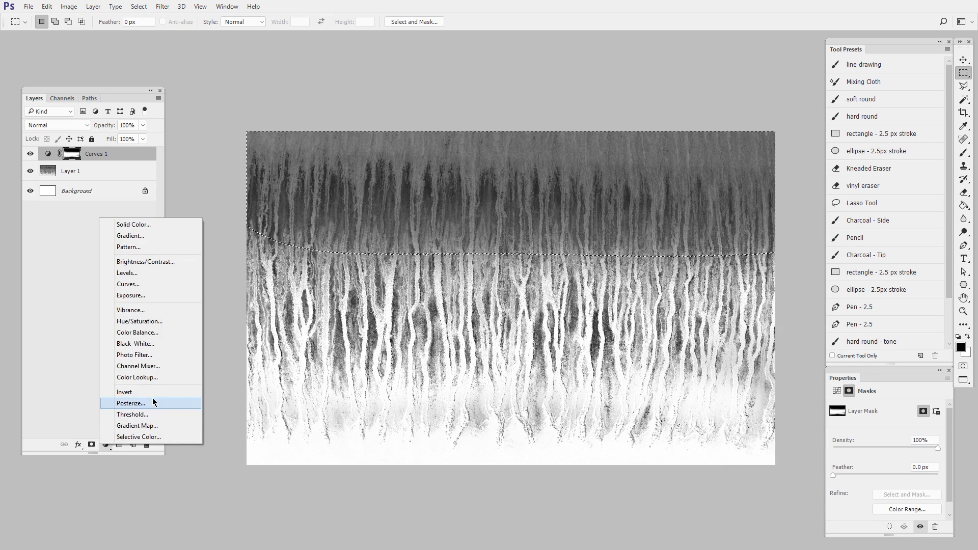
left_click(146, 285)
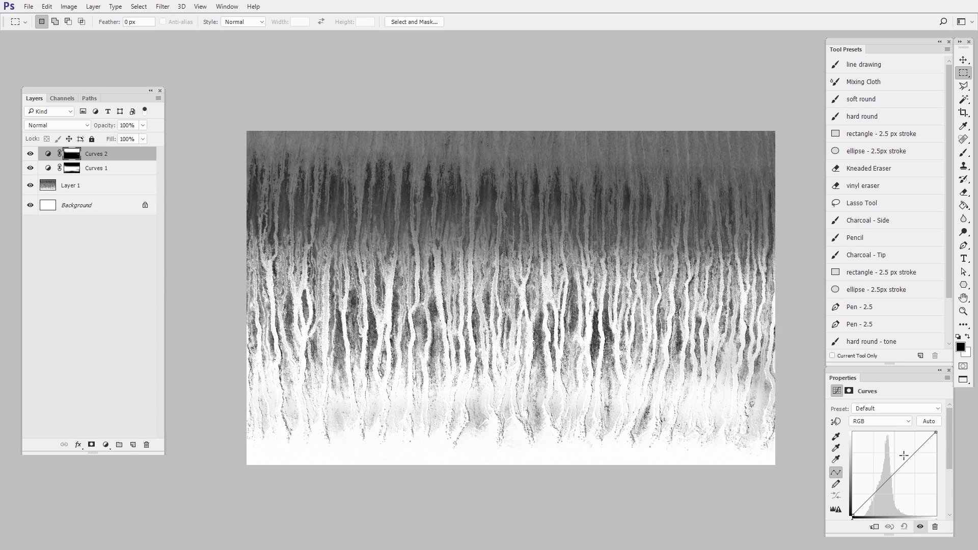
left_click_drag(904, 456, 896, 442)
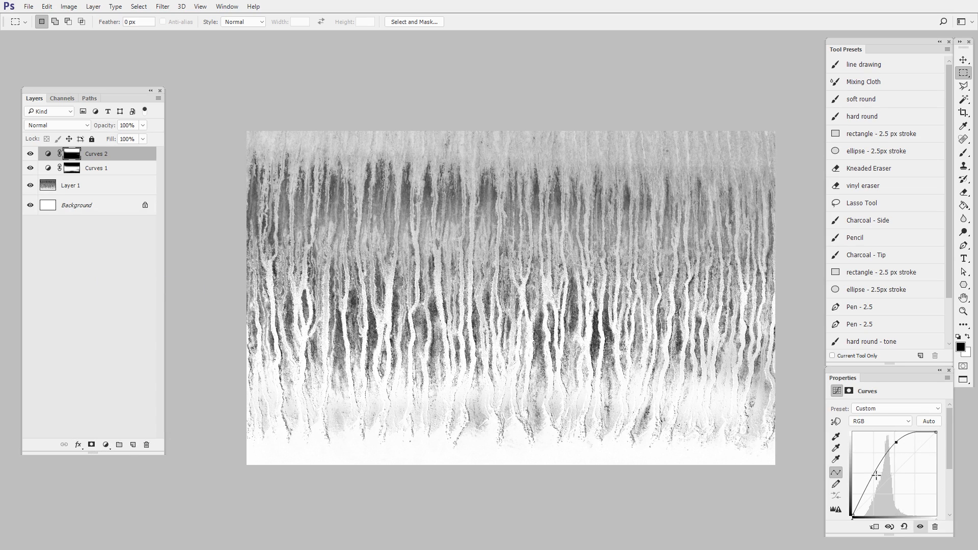
left_click_drag(876, 475, 874, 475)
left_click_drag(897, 443, 905, 434)
left_click_drag(874, 475, 879, 462)
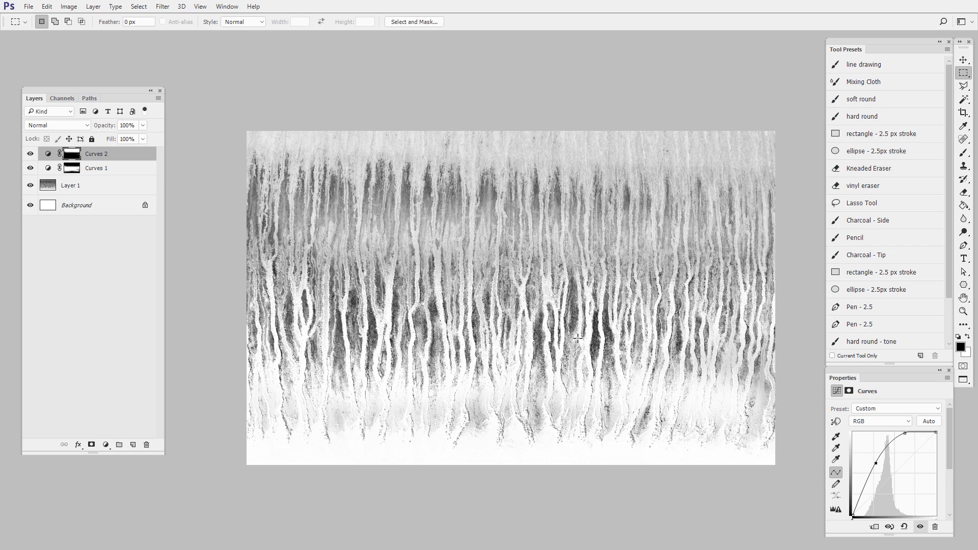
- Add another Curves adjustment layer over the whole texture and pull its curve down to darken the tones
left_click(105, 445)
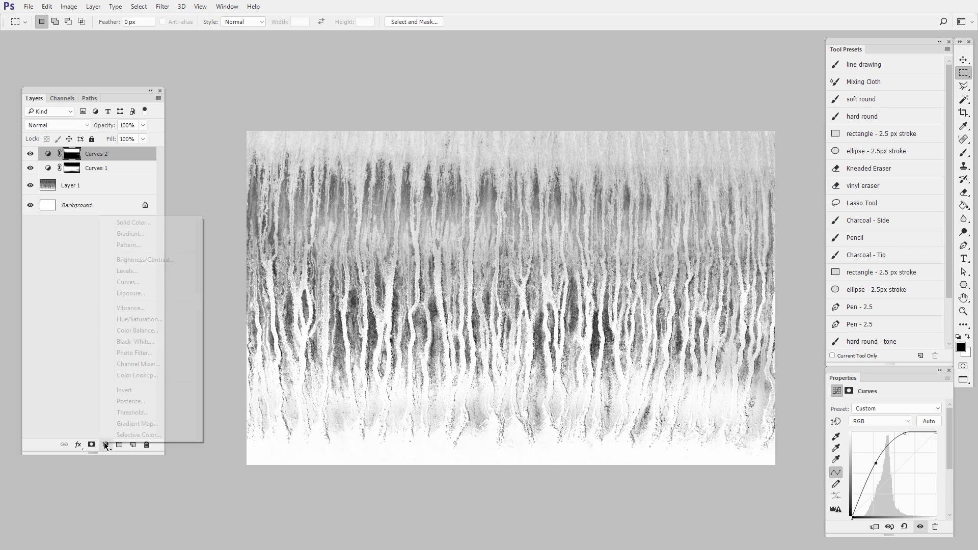
left_click(148, 284)
mouse_move(900, 475)
left_mouse_down()
mouse_move(905, 486)
mouse_move(917, 454)
mouse_move(903, 487)
left_mouse_up()
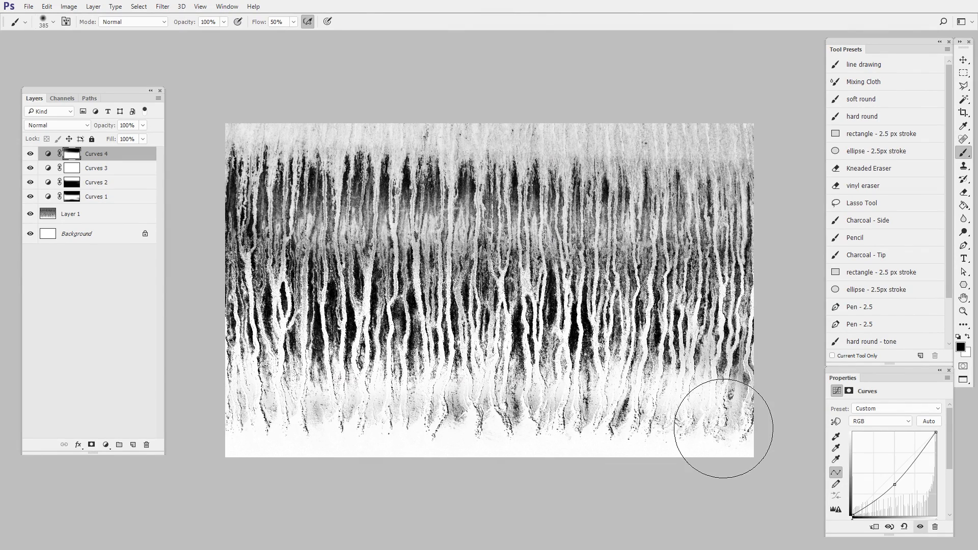
- Stamp the visible drip texture onto a new layer and warp its upper corners outward
key("ctrl+a")
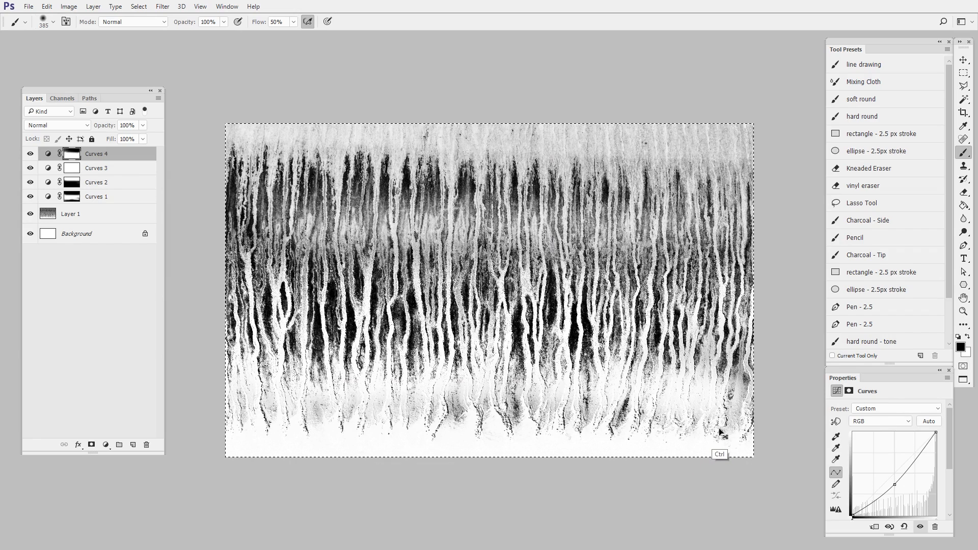
key("ctrl+shift+alt+e")
key("ctrl+t")
right_click(619, 225)
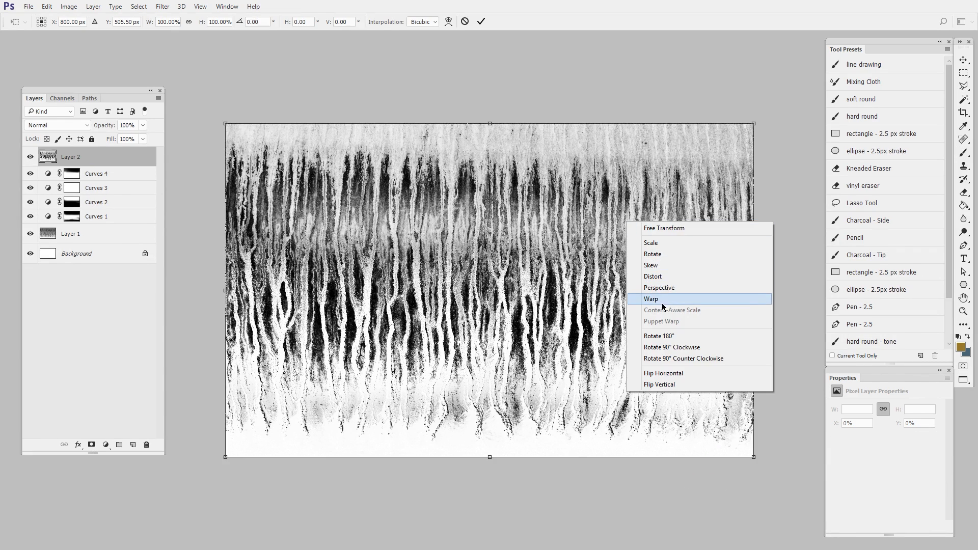
left_click(637, 300)
left_click_drag(754, 123, 781, 128)
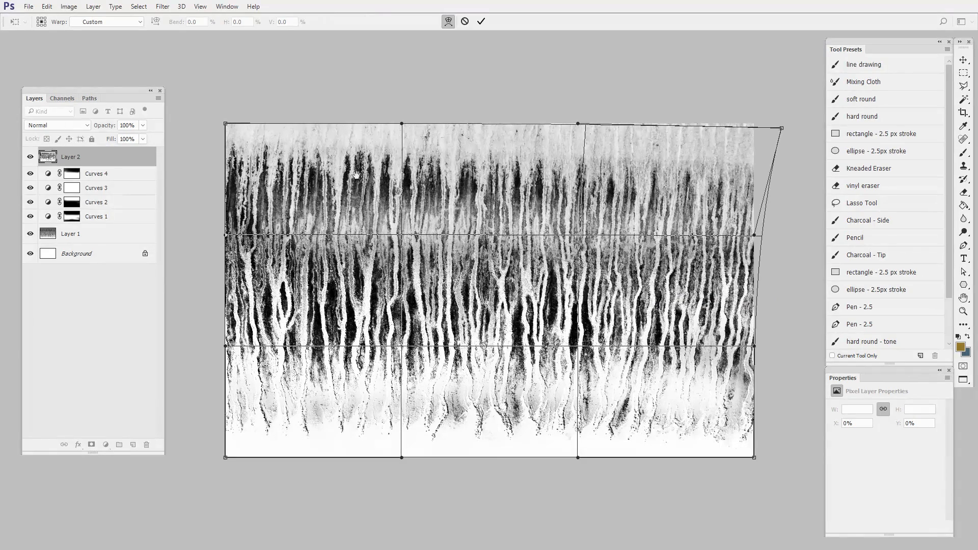
left_click_drag(329, 152, 416, 141)
left_click_drag(312, 115, 297, 111)
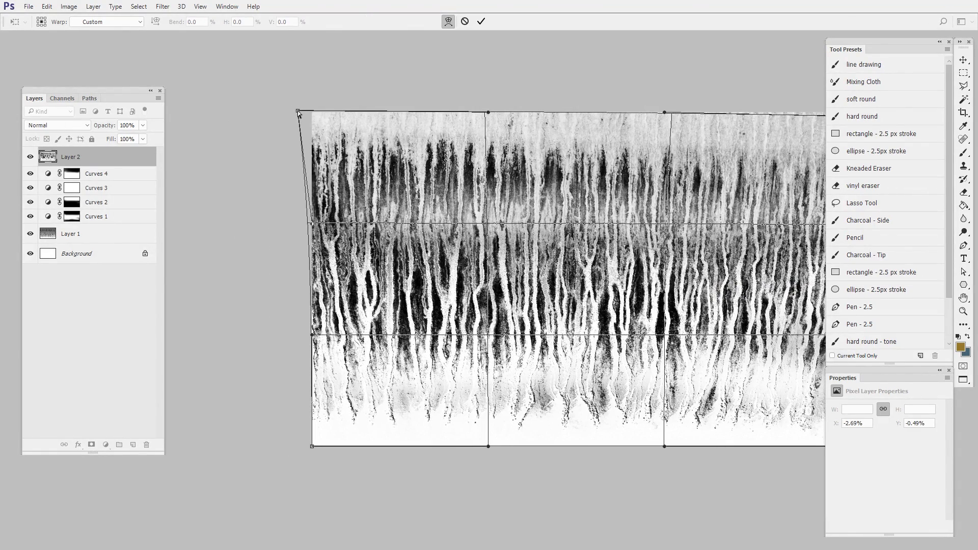
- Pull the warp's lower corners and right-edge handles slightly outward, adjust the top edge, and apply the warp
left_click_drag(459, 474, 396, 467)
left_click_drag(583, 111, 571, 112)
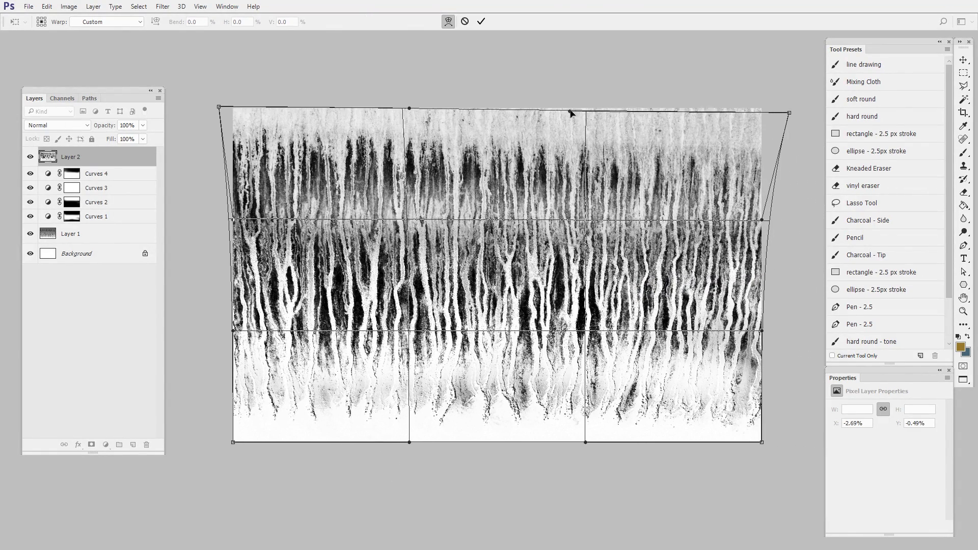
left_click_drag(232, 440, 227, 442)
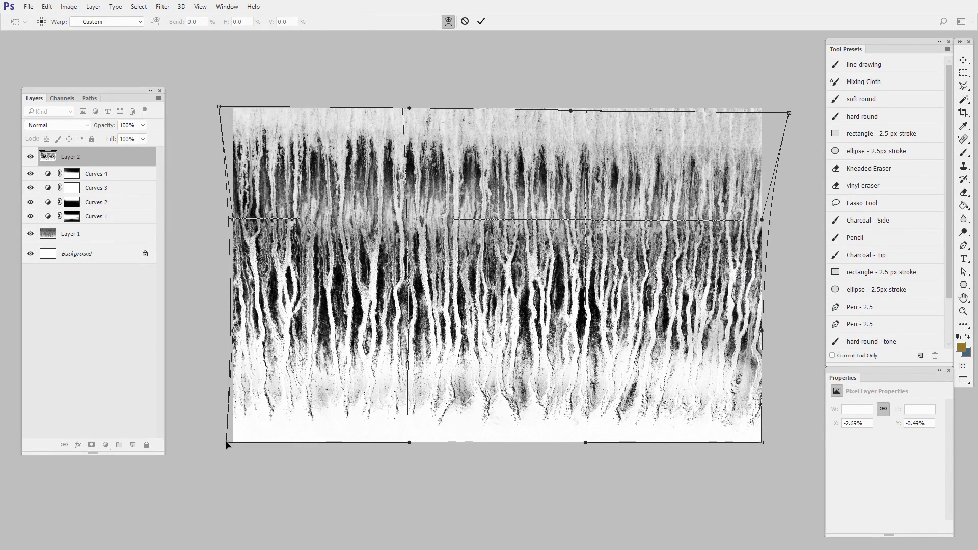
left_click_drag(762, 443, 772, 441)
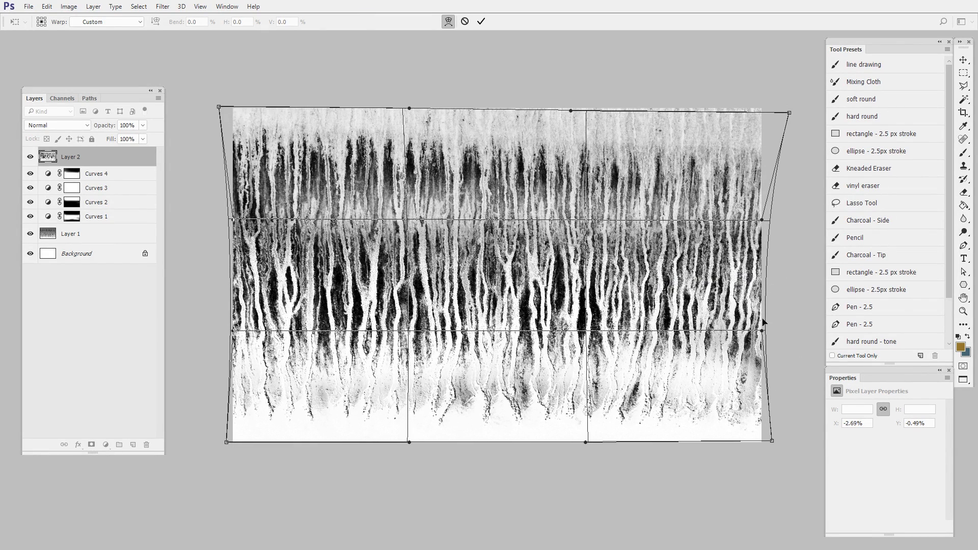
left_click_drag(762, 330, 769, 328)
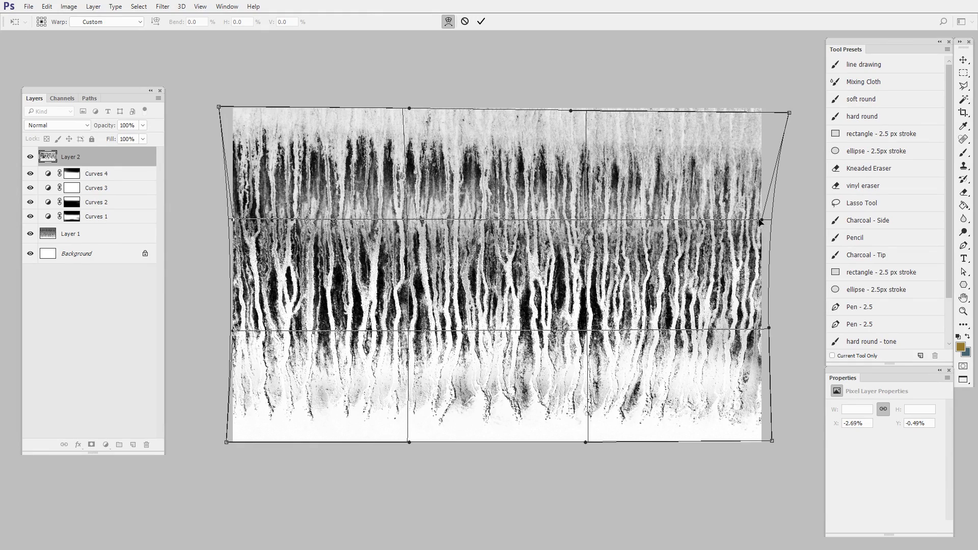
left_click_drag(760, 222, 772, 221)
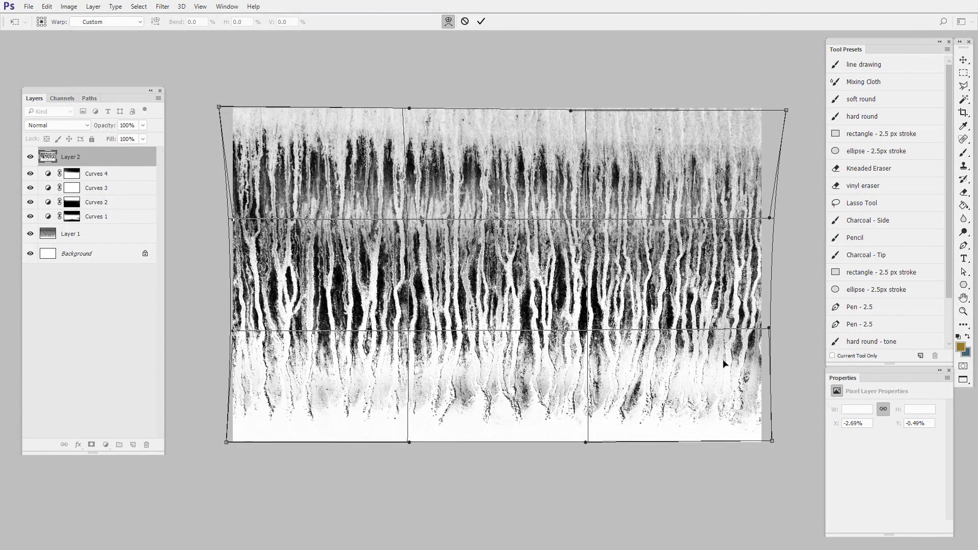
key("Return")
key("b")
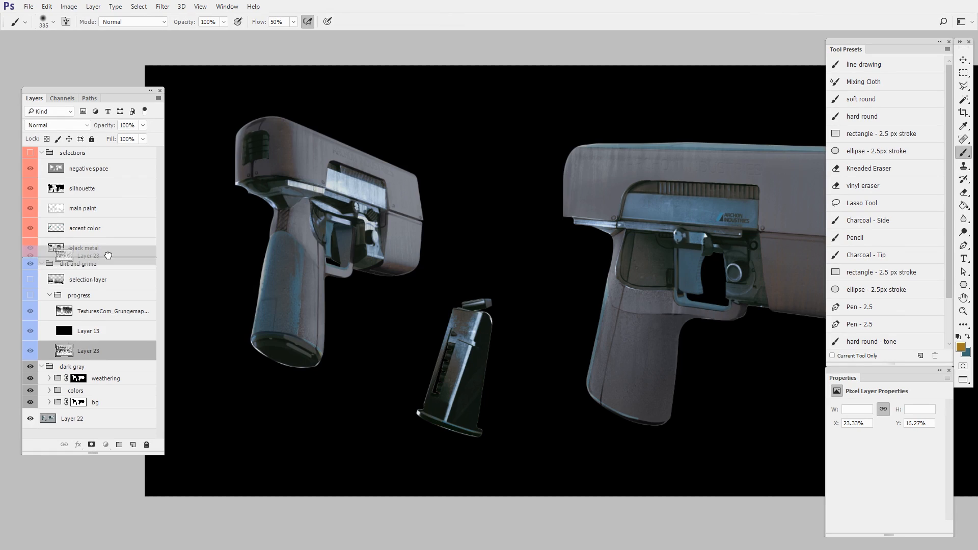
- Place the drip texture layer in the pistol artwork above the dirt and grime group and shift it over the smaller pistol and magazine
left_click(109, 269)
left_click_drag(110, 269, 87, 282)
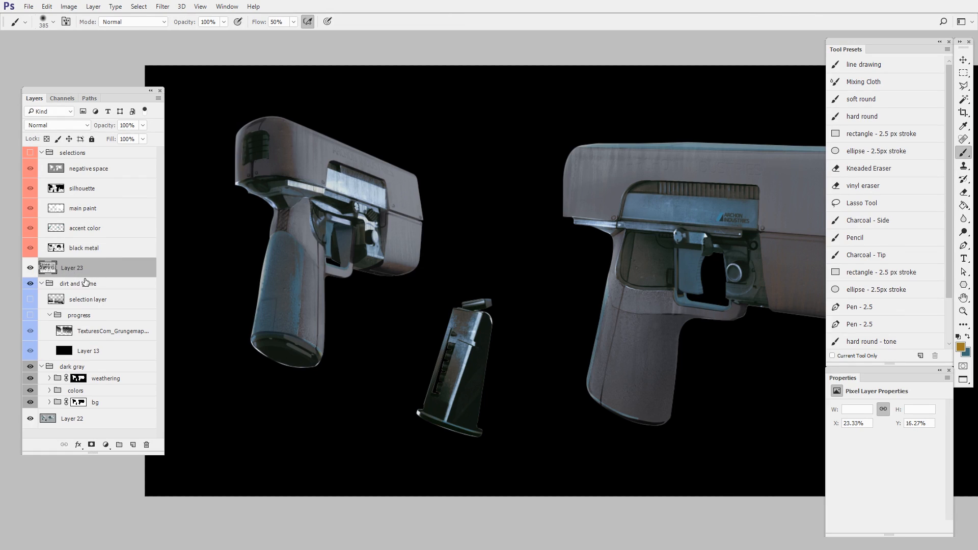
left_click(963, 60)
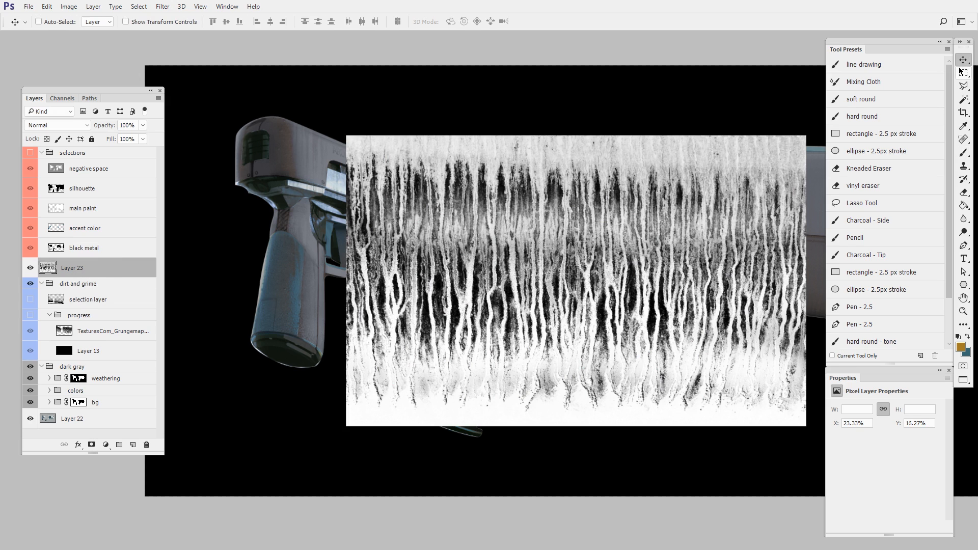
mouse_move(648, 395)
left_mouse_down()
mouse_move(490, 472)
mouse_move(458, 446)
left_mouse_up()
left_click_drag(549, 404, 483, 387)
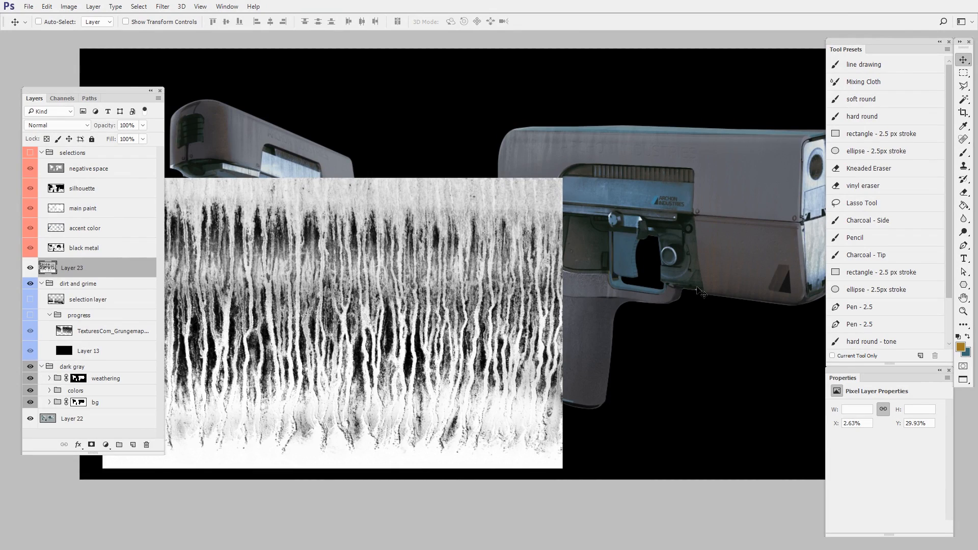
left_click_drag(580, 386, 643, 388)
left_click_drag(675, 387, 648, 396)
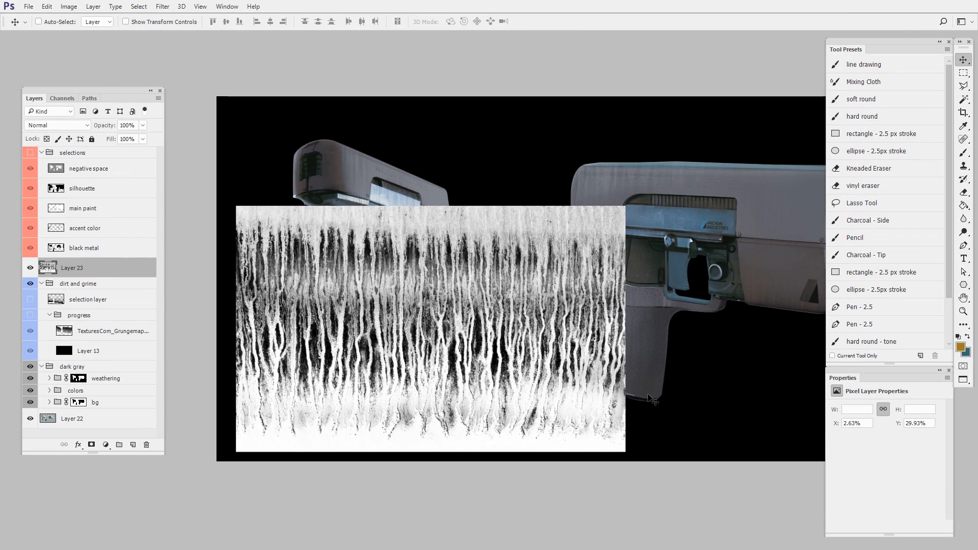
- Convert the drip texture layer to a smart object and scale it down to 867 × 548 px
right_click(97, 269)
key("ctrl+t")
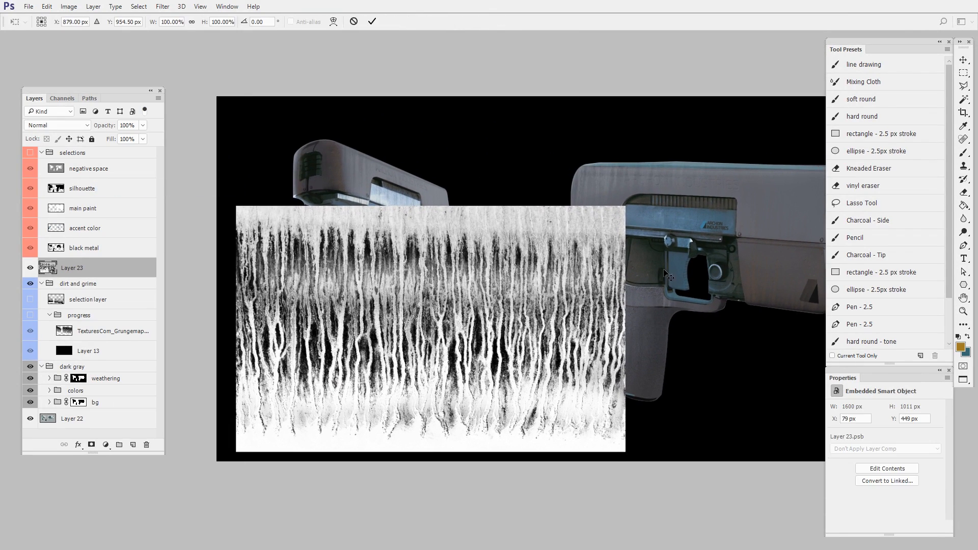
left_click_drag(625, 206, 572, 318)
key("Return")
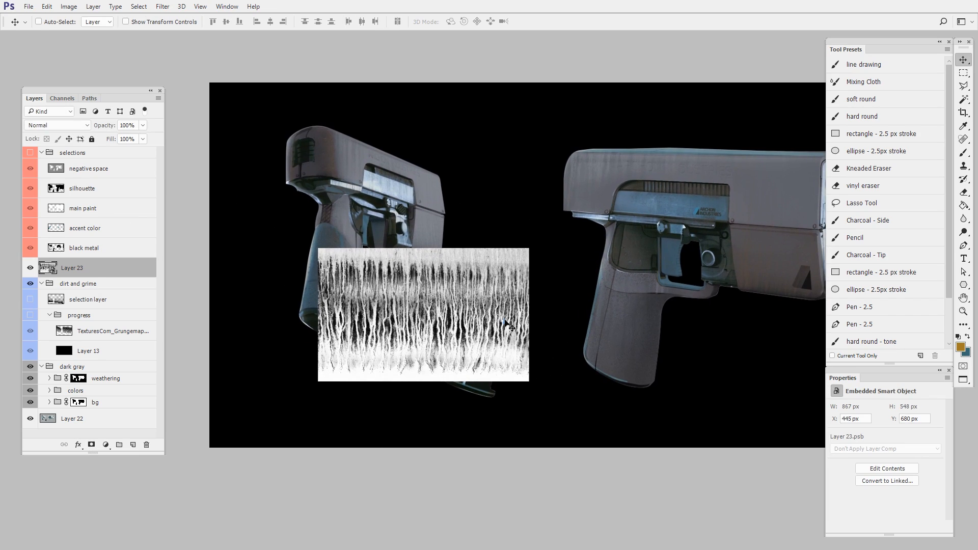
left_click_drag(505, 337, 632, 339)
left_click_drag(577, 360, 585, 353)
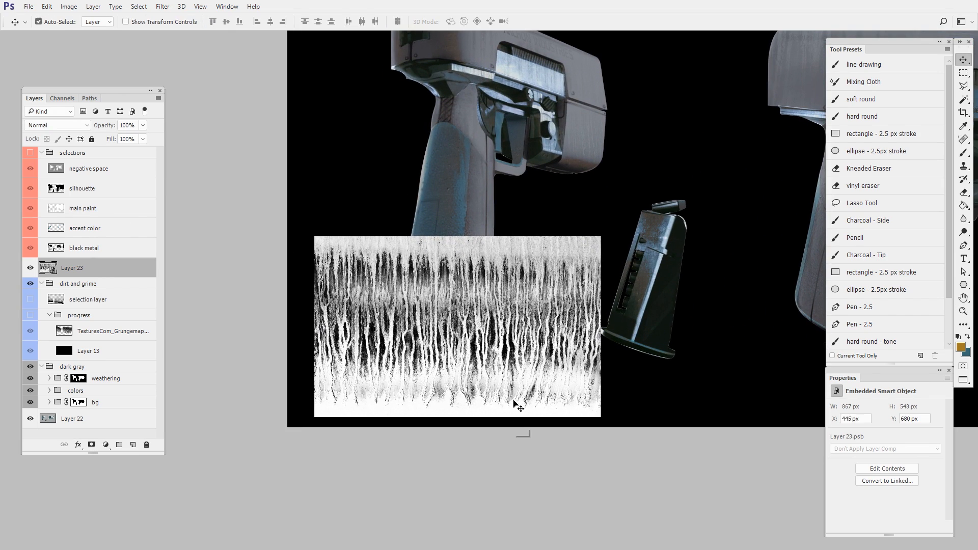
- Undo the downscaling and smart object conversion of the drip texture layer
key("ctrl+alt+z")
key("ctrl+alt+z")
key("ctrl+alt+z")
- Select a wide rectangle over the middle of the drip texture and mask the layer to it, hiding the pale upper and lower bands
left_click_drag(633, 367, 542, 406)
left_click_drag(547, 400, 490, 412)
left_click_drag(592, 356, 504, 391)
key("m")
left_click_drag(372, 221, 767, 362)
left_click(92, 445)
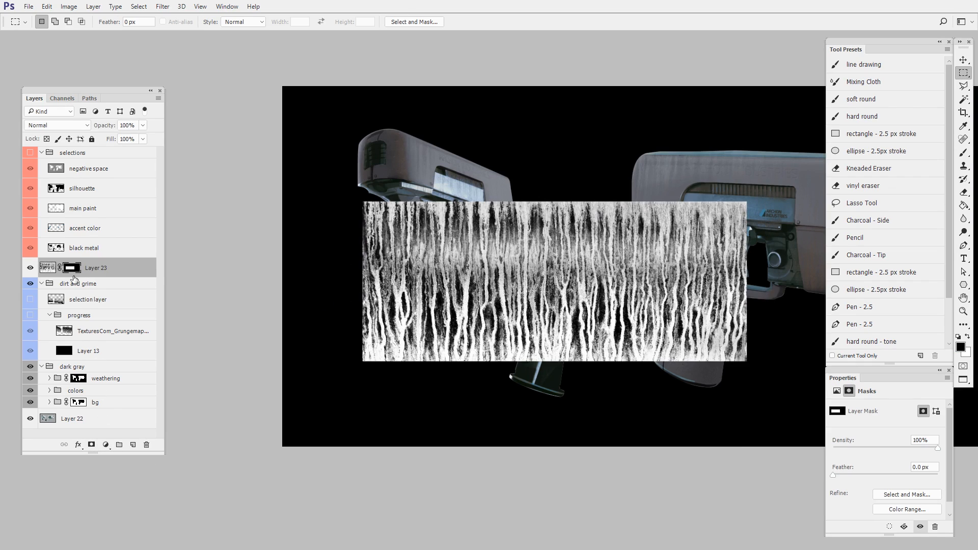
- Soften the drip layer's mask edges with Gaussian Blur and scale the unlinked mask to 89.56% height
key("ctrl+alt+f")
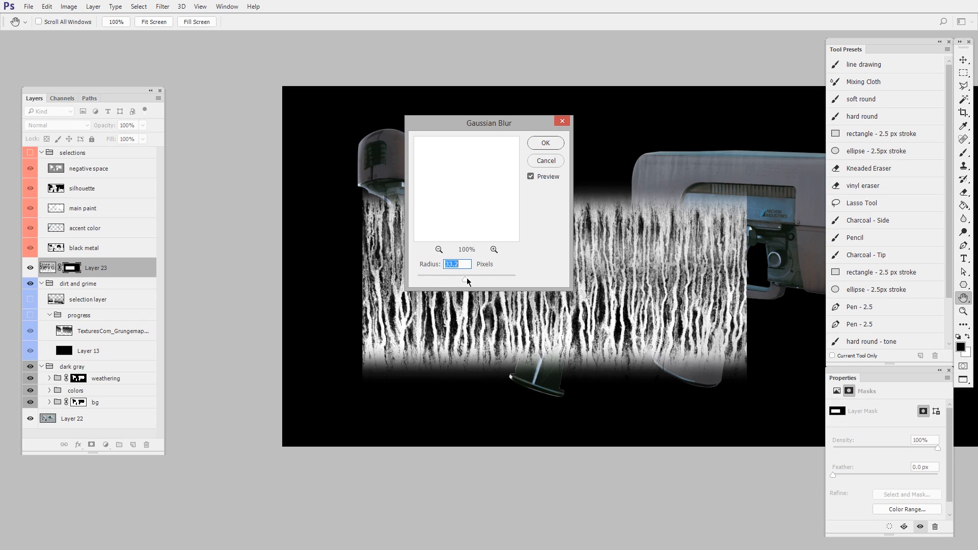
left_click(546, 142)
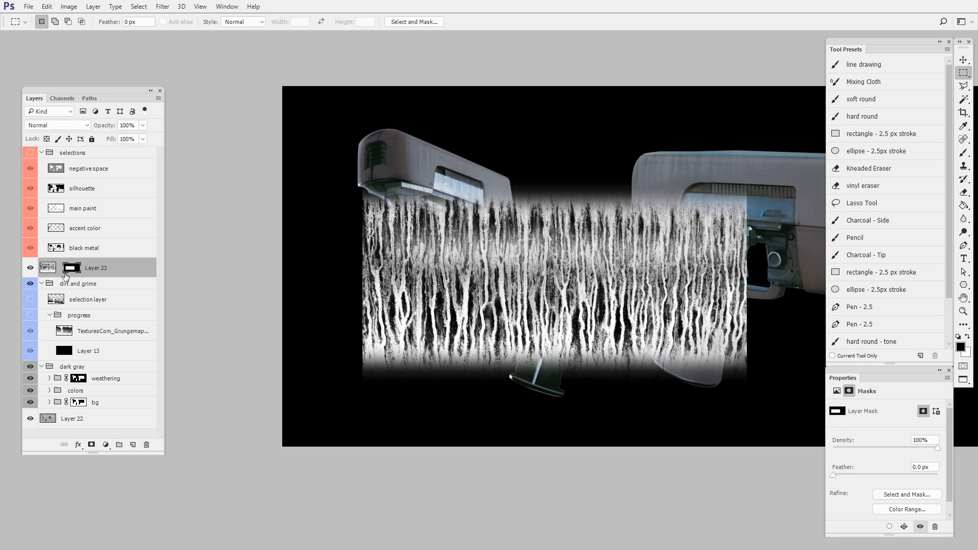
key("ctrl+t")
left_click_drag(556, 383, 559, 371)
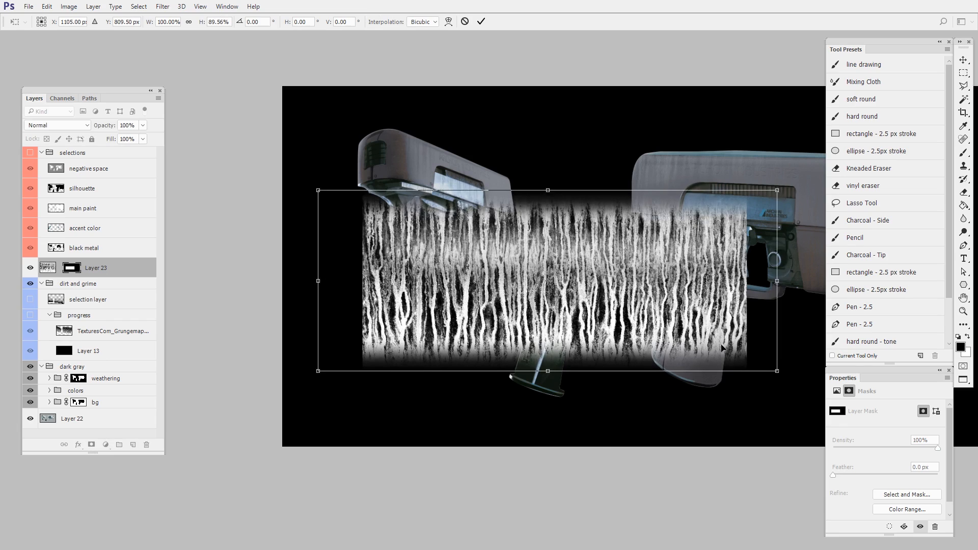
key("Return")
- Add an empty layer above the masked drip texture and merge the two so the mask is baked in
left_click(133, 446)
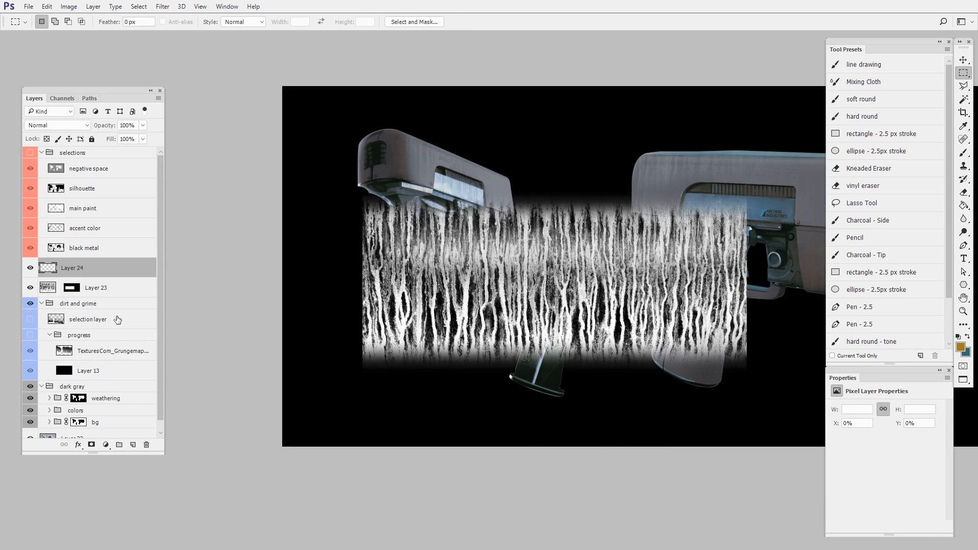
left_click(118, 292, "shift")
key("ctrl+e")
- Create a new layer group and put the merged drip layer inside it
left_click(121, 446)
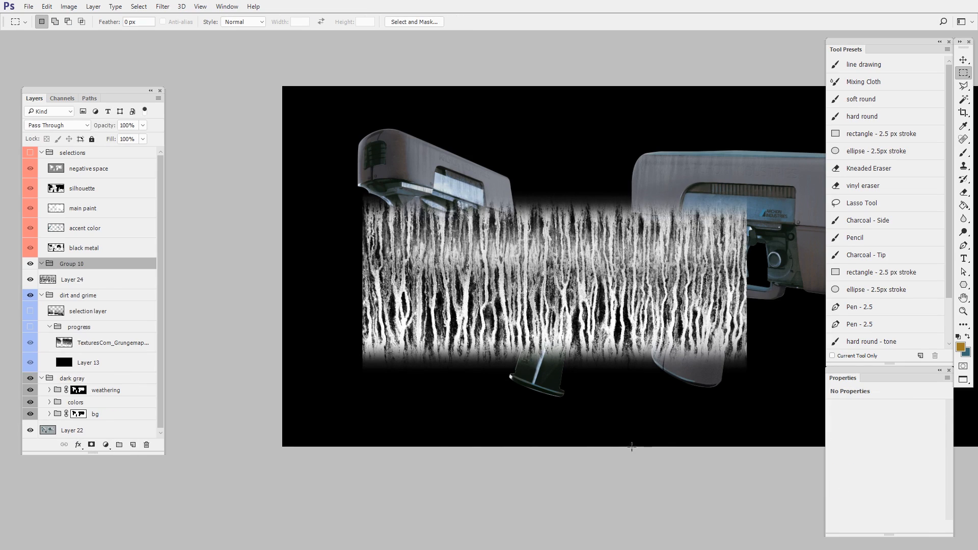
left_click_drag(639, 426, 640, 425)
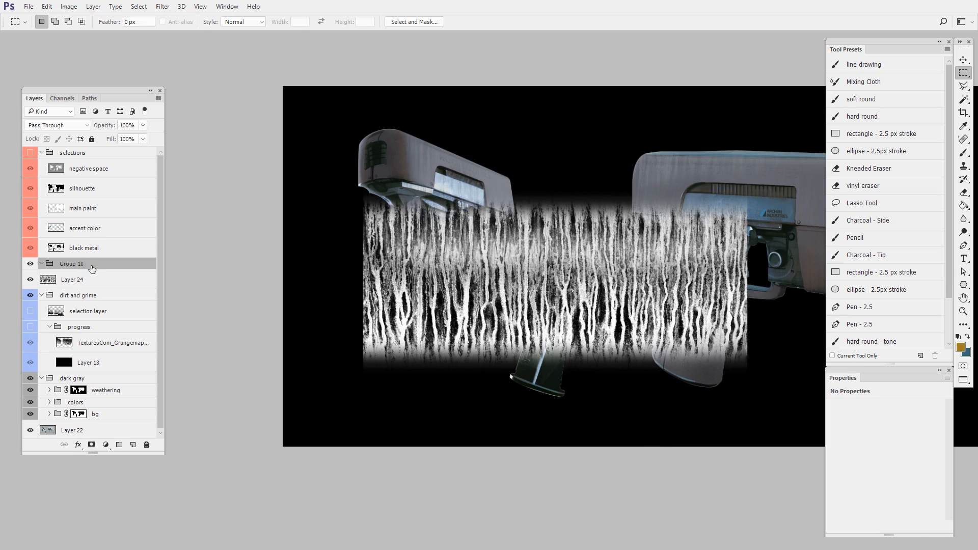
left_click_drag(78, 283, 86, 270)
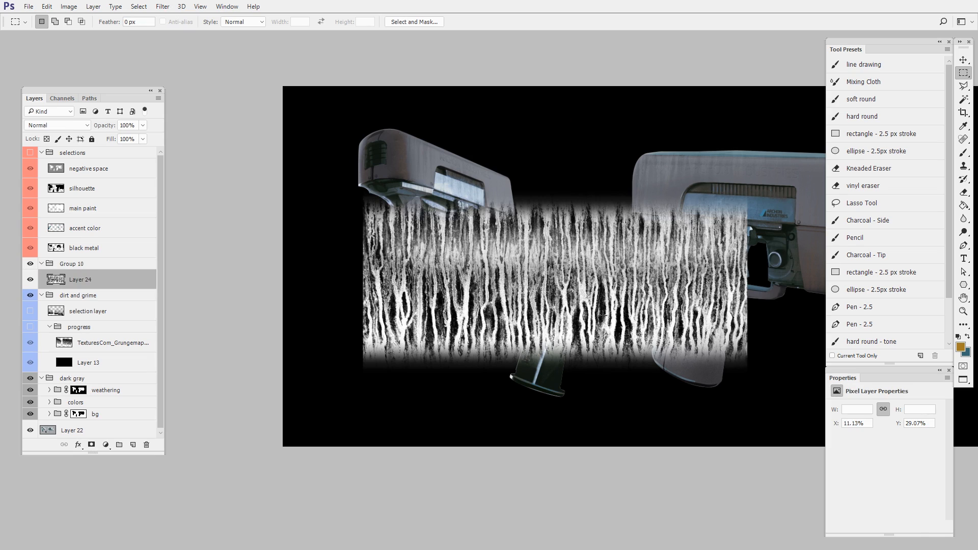
- Convert the merged drip layer to a smart object and position it over the upper body of the large side-view pistol
key("v")
left_click_drag(601, 323, 614, 365)
right_click(54, 280)
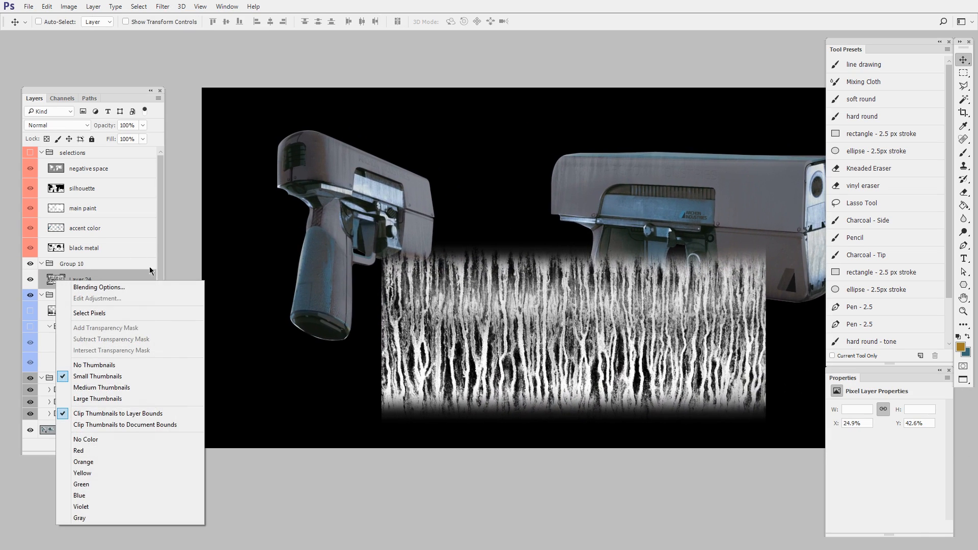
right_click(84, 275)
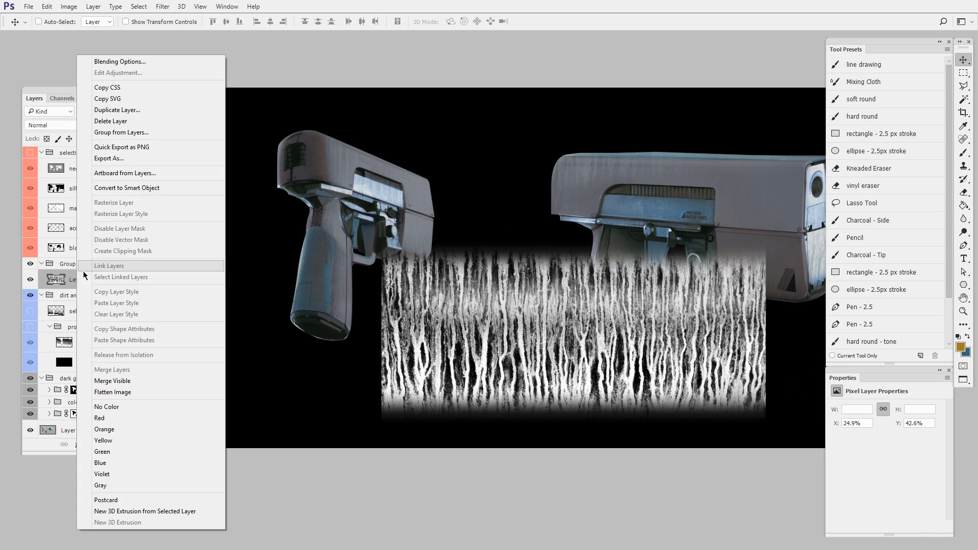
left_click(152, 187)
left_click_drag(661, 435, 680, 357)
- Lower the drip group's opacity to 41% so the pistol shows through
left_click(109, 263)
left_click(143, 126)
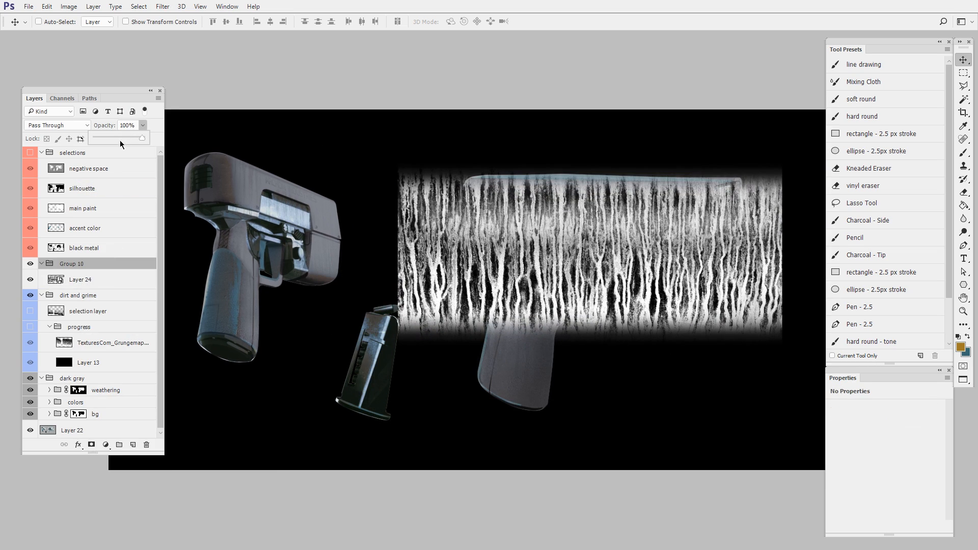
left_click(121, 138)
left_click_drag(119, 141, 116, 141)
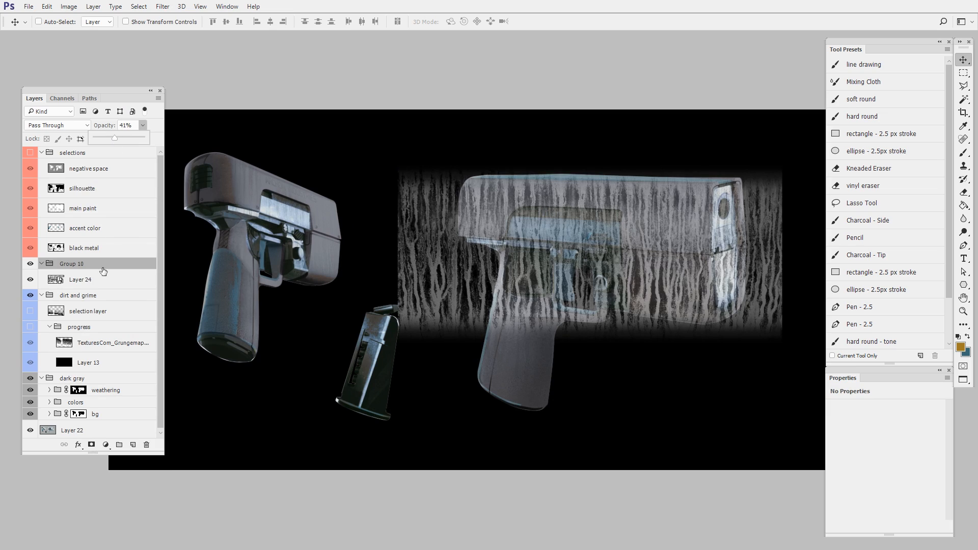
- Scale the drip layer down and distort it to fit the left half of the large pistol's upper body
left_click(104, 280)
key("ctrl+t")
left_click_drag(782, 163, 721, 193)
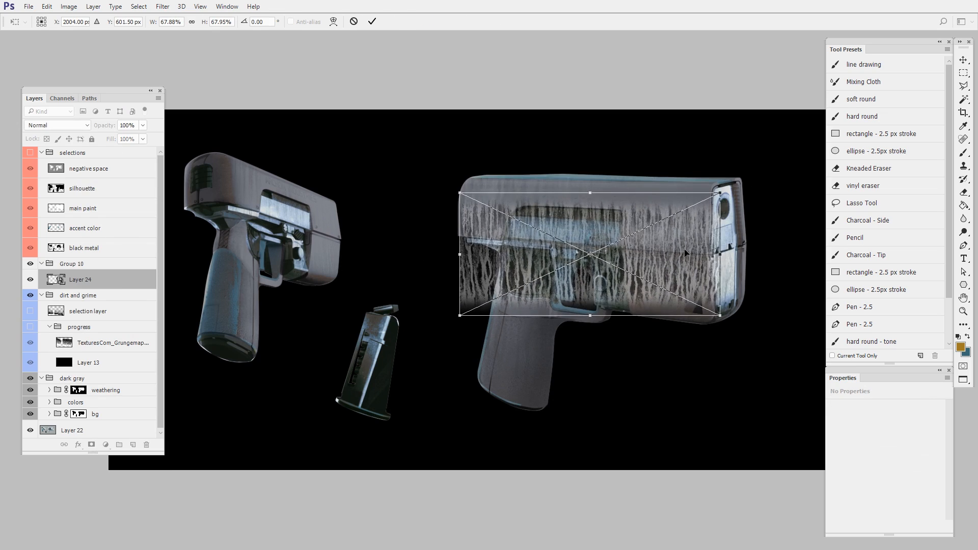
left_click_drag(678, 240, 631, 238)
left_click_drag(537, 171, 547, 168)
left_click_drag(545, 293, 544, 284)
key("Return")
- Refine the drip layer's skew and lower-left corner to follow the perspective of the pistol's upper body
left_click_drag(618, 279, 643, 278)
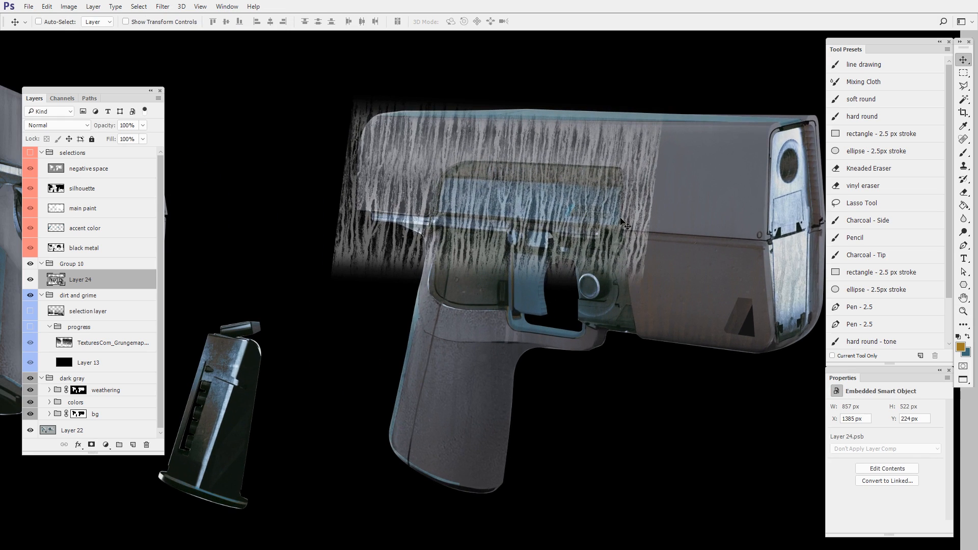
left_click_drag(613, 241, 605, 246)
key("ctrl+t")
left_click_drag(501, 105, 489, 104)
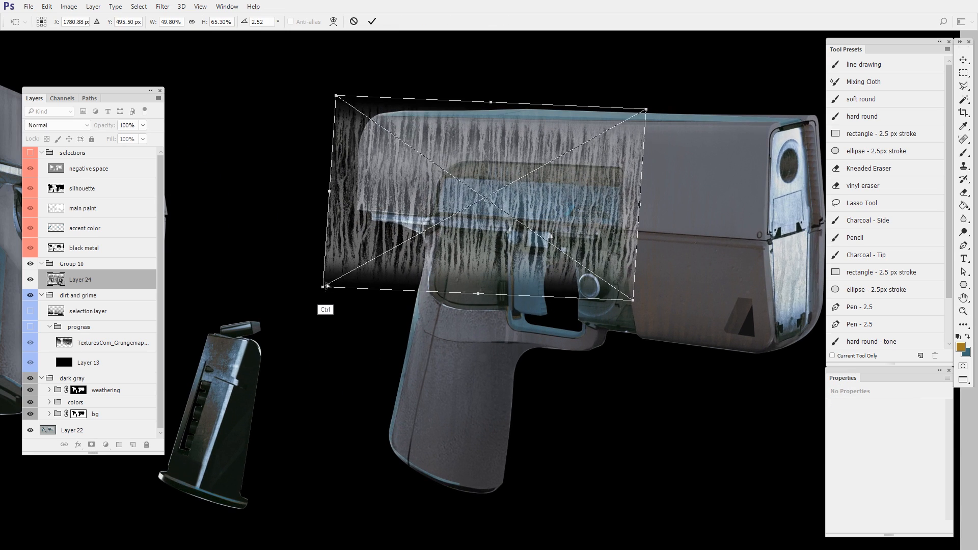
left_click_drag(324, 287, 331, 273)
key("Return")
- Duplicate the drip layer onto the right half of the pistol's upper body and distort the copy to match its perspective
key("alt+space")
left_click_drag(475, 247, 544, 301)
key("ctrl+t")
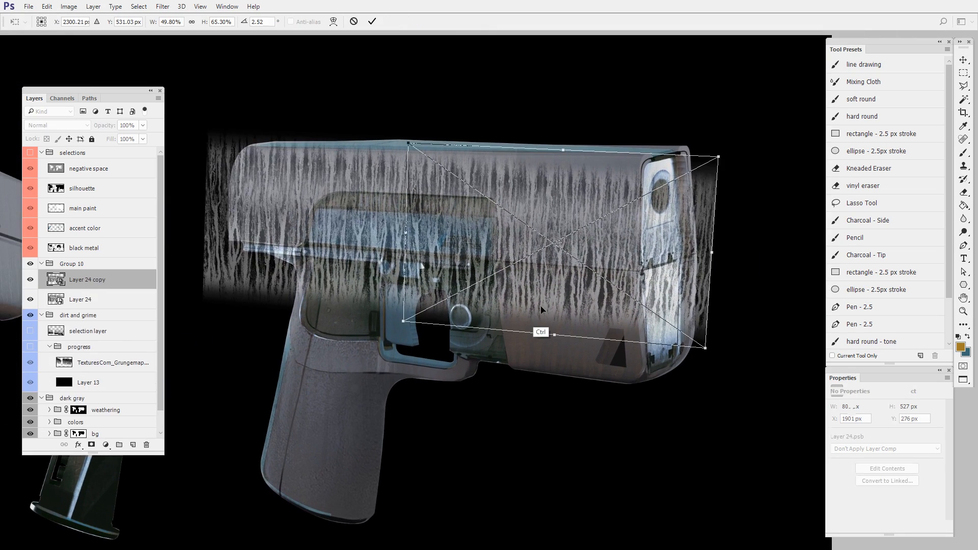
left_click_drag(561, 152, 573, 146)
left_click_drag(561, 335, 559, 314)
left_click_drag(727, 153, 685, 150)
left_click_drag(705, 327, 685, 322)
left_click_drag(684, 246, 646, 243)
left_click_drag(530, 313, 534, 313)
key("Return")
- Select the original drip layer on the pistol's left half and nudge it slightly left relative to its copy
left_click_drag(530, 369, 675, 354)
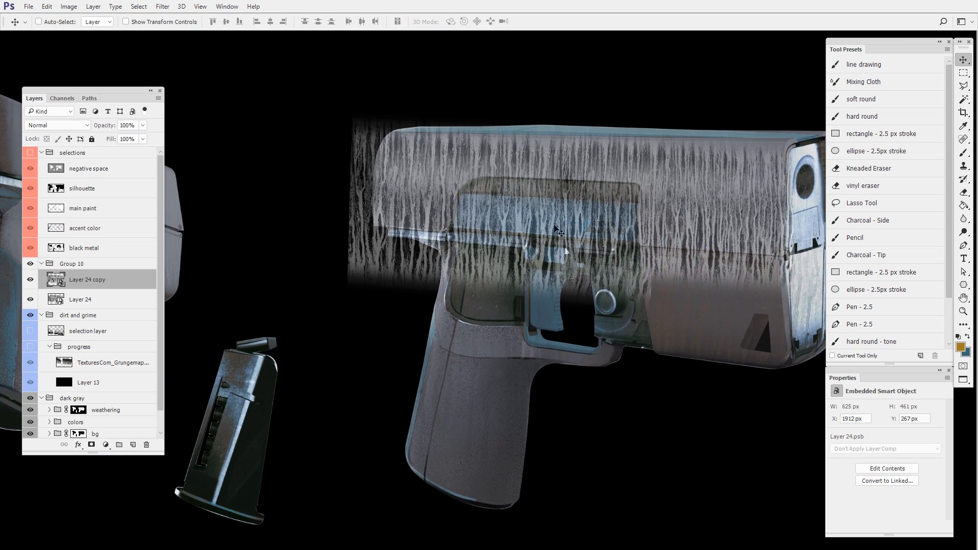
left_click_drag(530, 166, 515, 164)
left_click_drag(647, 360, 613, 335)
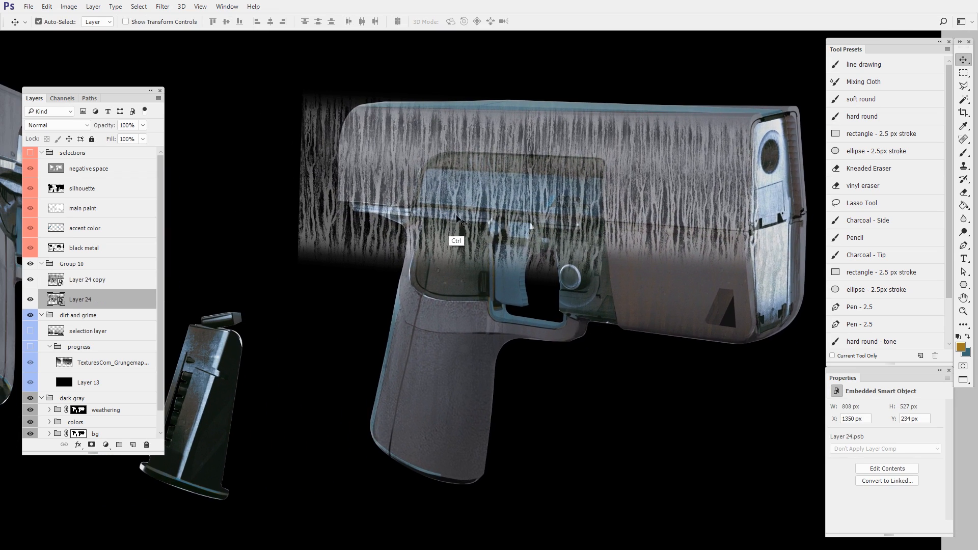
- Duplicate the drip layer down onto the large pistol's grip and distort the copy to follow the grip's slant
left_click_drag(454, 239, 455, 344, "alt")
key("ctrl+t")
left_click_drag(589, 403, 534, 481)
left_click_drag(422, 212, 434, 211, "ctrl")
left_click_drag(412, 472, 422, 413, "ctrl")
left_click_drag(546, 424, 532, 452, "ctrl")
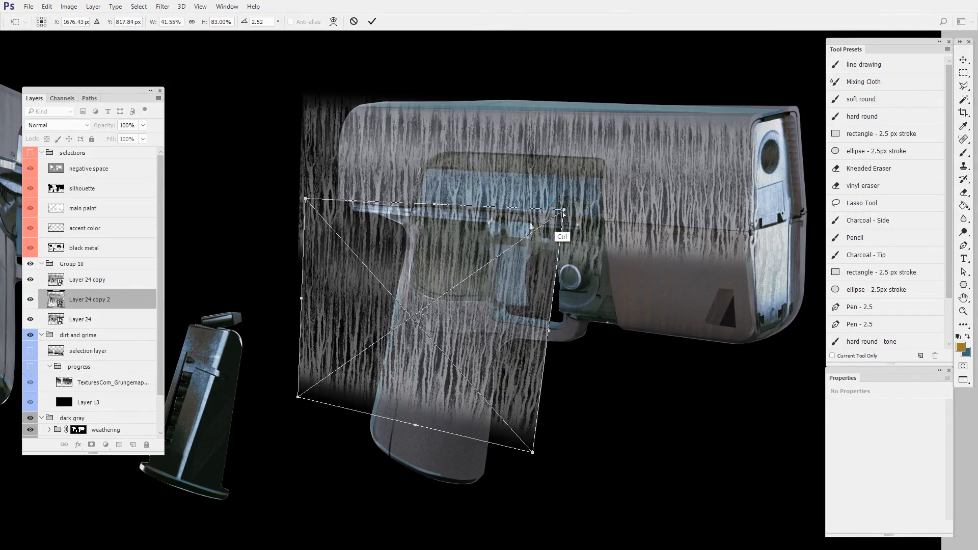
left_click_drag(563, 209, 544, 209, "ctrl")
left_click_drag(402, 437, 381, 441, "ctrl")
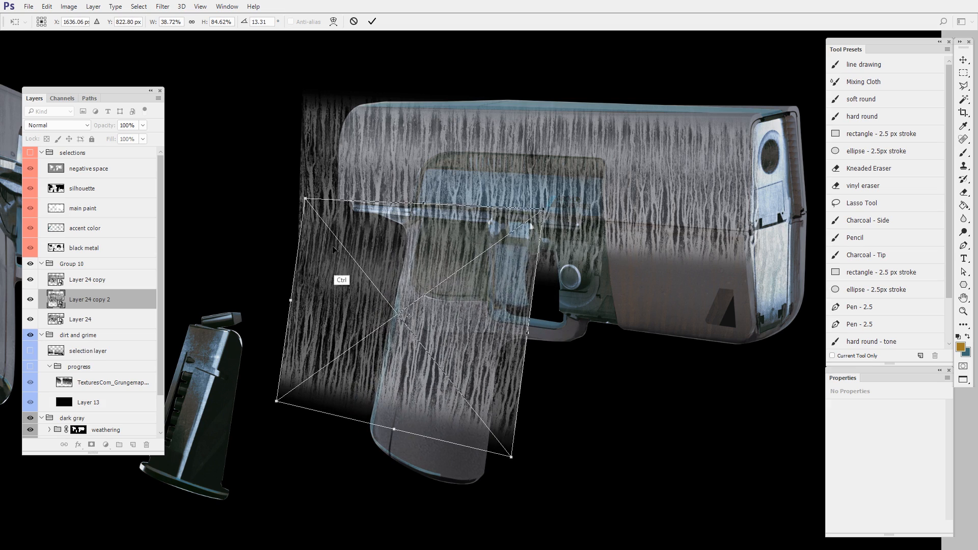
key("Return")
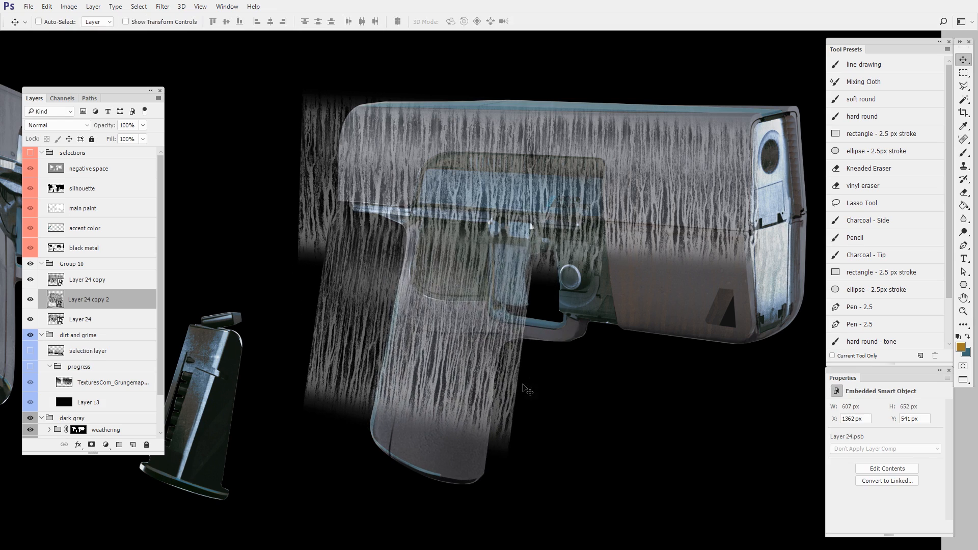
- Warp the drip copy over the large pistol's grip so its edges and streaks follow the grip's curved contour
key("z")
left_click(532, 378)
key("ctrl+t")
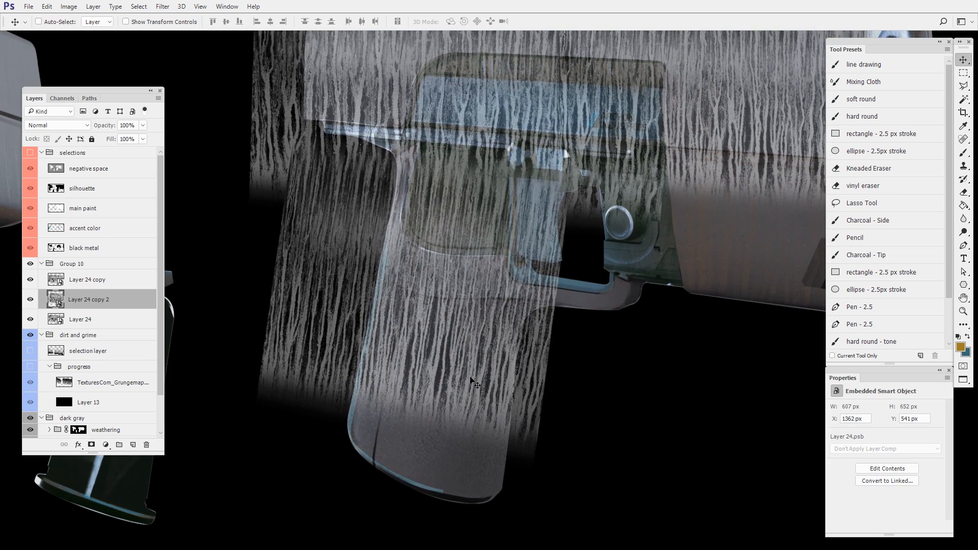
right_click(470, 369)
left_click(499, 458)
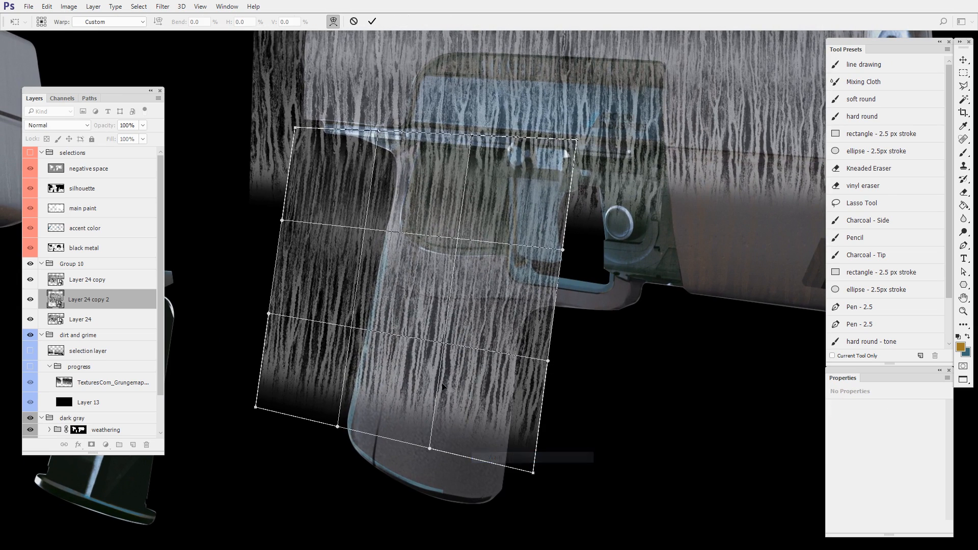
left_click_drag(450, 367, 420, 359)
mouse_move(469, 270)
left_mouse_down()
mouse_move(444, 263)
mouse_move(455, 284)
left_mouse_up()
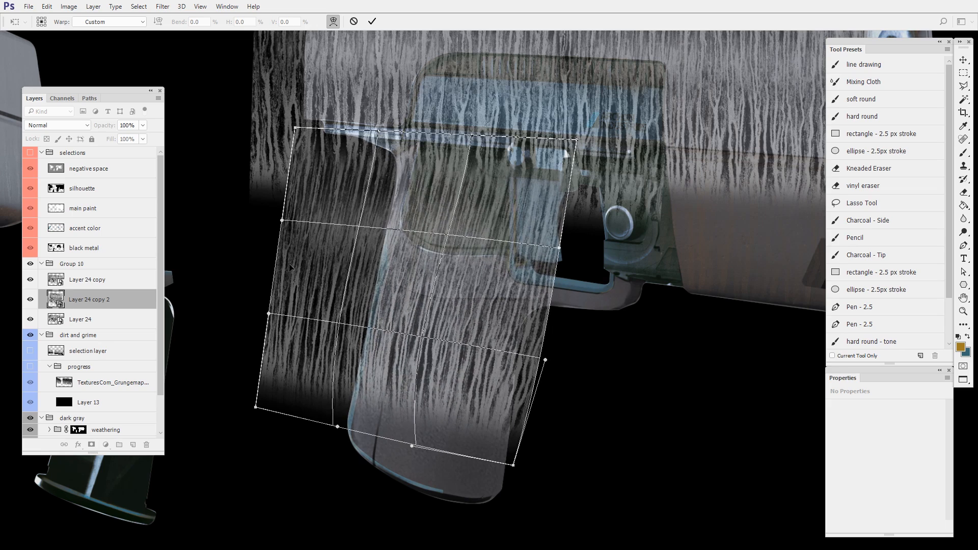
left_click_drag(310, 275, 336, 279)
left_click_drag(311, 386, 320, 384)
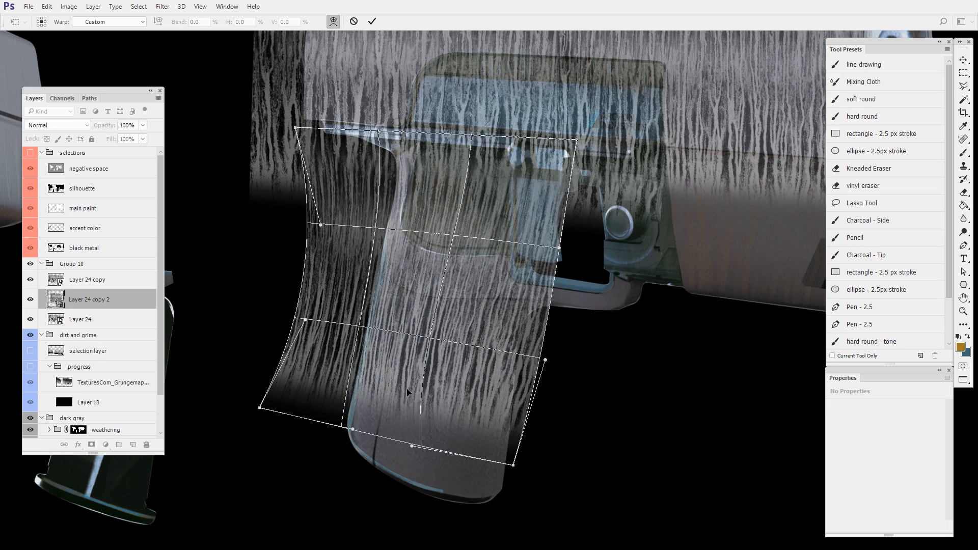
left_click_drag(545, 359, 537, 353)
left_click_drag(456, 241, 459, 249)
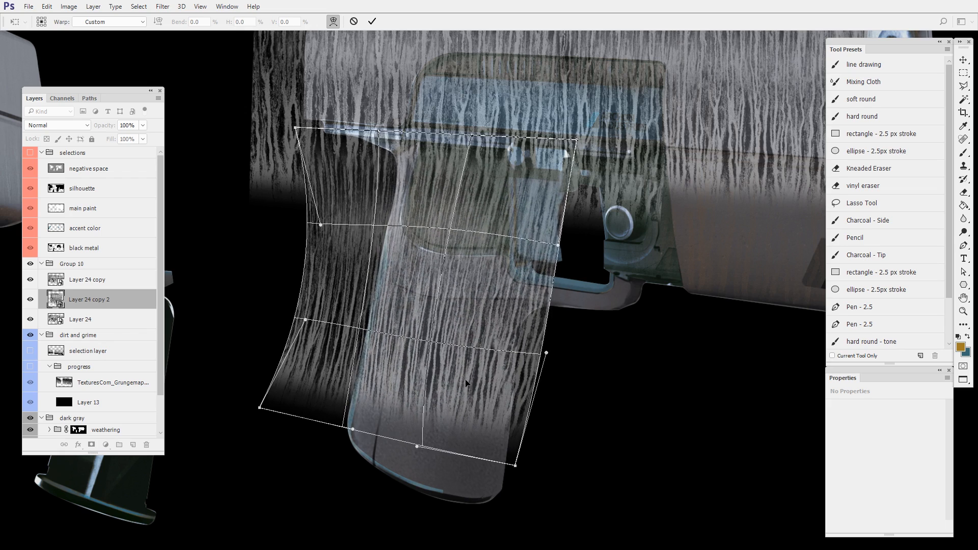
key("Return")
- Duplicate the warped grip drips down over the bottom of the large pistol's grip and reshape the copy to blend in
left_click_drag(498, 350, 479, 465)
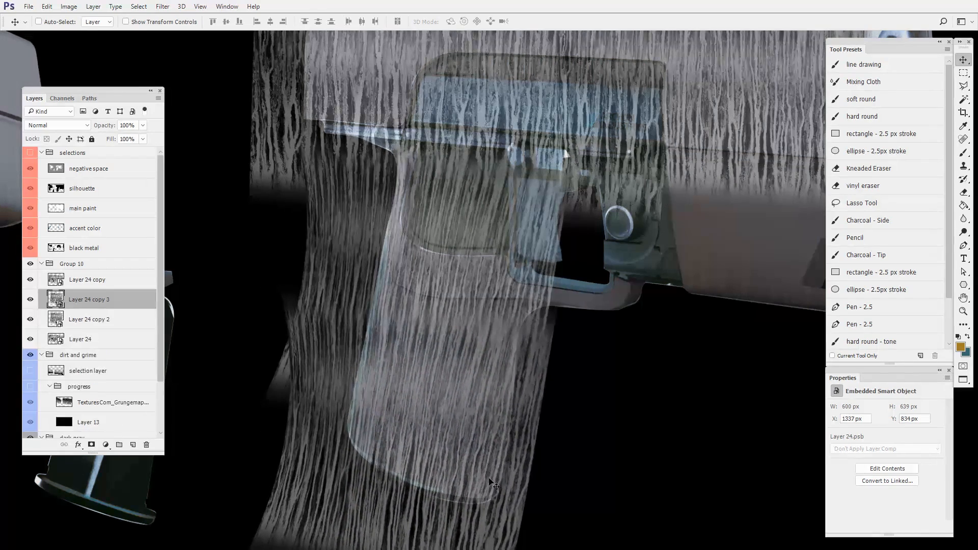
key("z")
left_click(589, 433, "alt")
key("v")
left_click_drag(570, 463, 527, 442)
left_click_drag(502, 403, 517, 400)
key("ctrl+t")
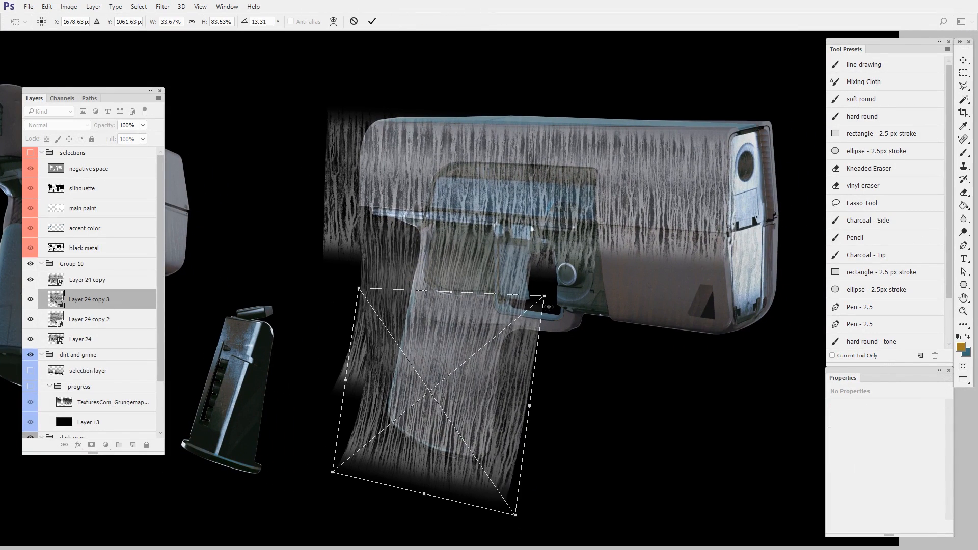
left_click_drag(549, 302, 548, 313)
left_click_drag(474, 372, 460, 358)
key("Return")
- Duplicate the large pistol's right upper-body drip layer down beside the trigger and distort it to fit the lower body
left_click(650, 237, "ctrl")
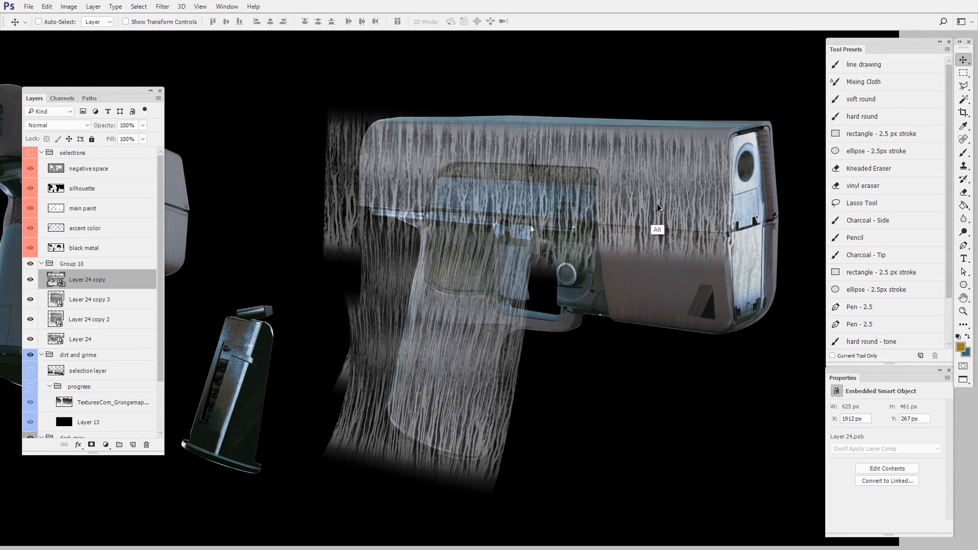
left_click_drag(658, 206, 627, 328)
key("ctrl+t")
left_click_drag(712, 396, 652, 378)
key("Return")
- Duplicate the drips onto the right end of the large pistol's lower body, reshape them, and raise the copy in the layer stack
left_click(684, 211, "ctrl")
left_click_drag(684, 212, 757, 315)
key("ctrl+t")
left_click_drag(707, 370, 718, 372)
key("Return")
left_click_drag(95, 303, 97, 278)
left_click_drag(713, 345, 705, 344)
- Duplicate a drip layer from the large pistol onto the small pistol's upper body and distort it to match the slope
left_click_drag(304, 425, 611, 456)
left_click(699, 218, "ctrl")
left_click_drag(698, 218, 405, 199)
key("ctrl+t")
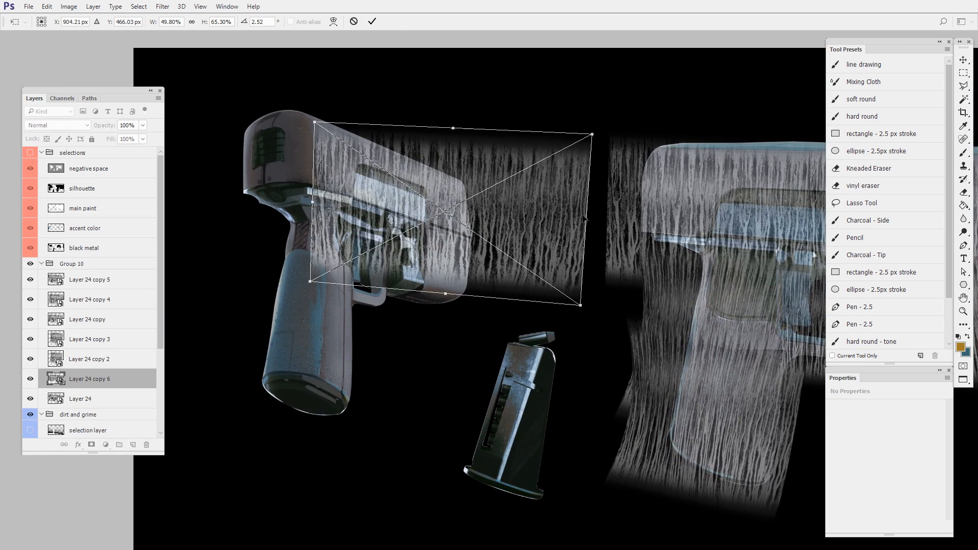
left_click_drag(586, 220, 454, 244)
left_click_drag(453, 249, 466, 232)
key("Return")
- Refine the corners and skew of the drip layer on the small pistol's upper body to match its perspective
scroll(480, 241, "up", 2)
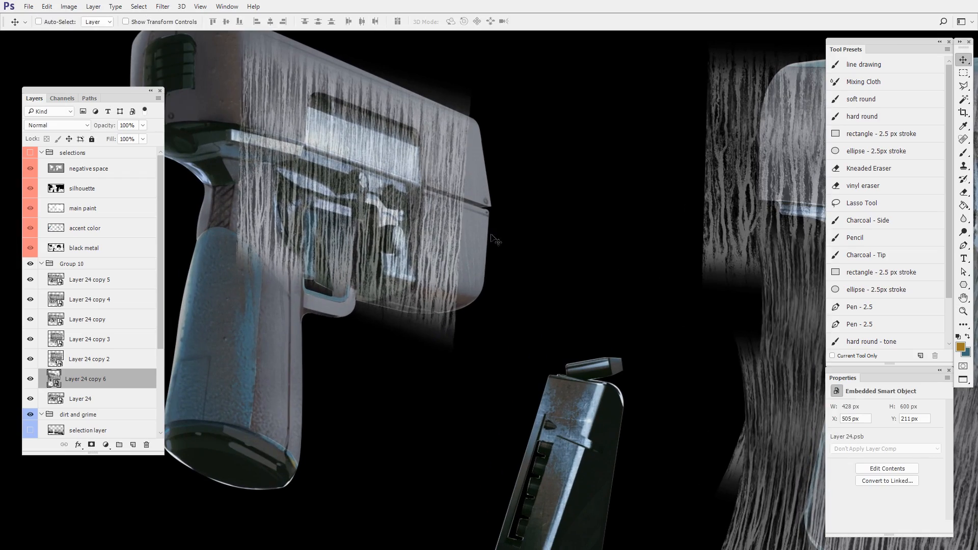
key("ctrl+t")
left_click_drag(460, 353, 501, 320)
left_click_drag(463, 272, 509, 341)
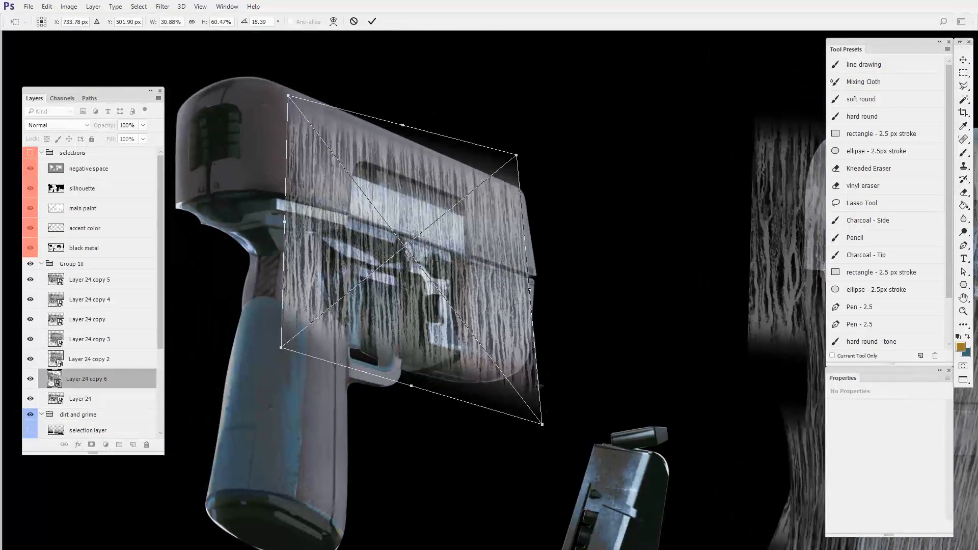
left_click_drag(541, 424, 530, 334)
left_click_drag(406, 300, 422, 303)
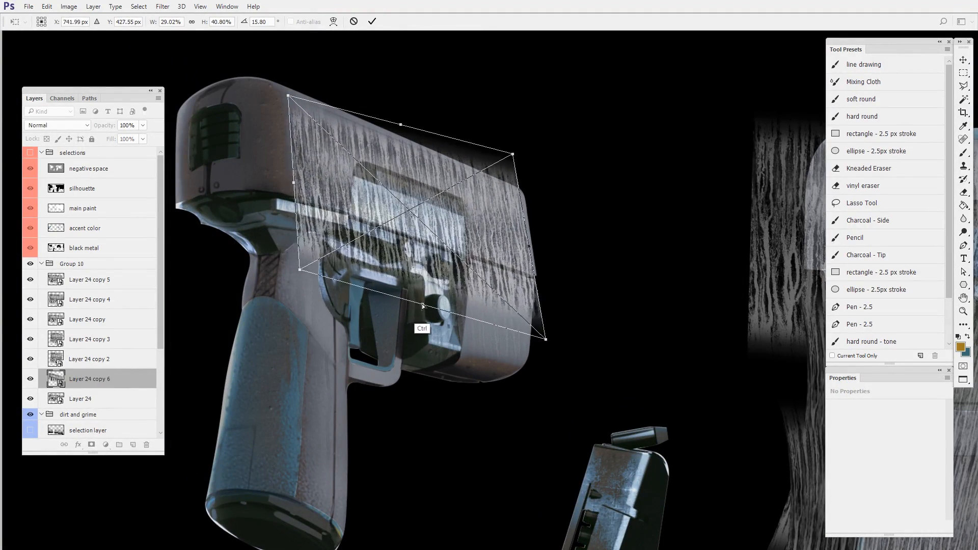
- Duplicate the small pistol's drip layer down over its lower body and skew the copy to align with the side surface
left_click_drag(529, 246, 510, 354)
key("Return")
key("ctrl+t")
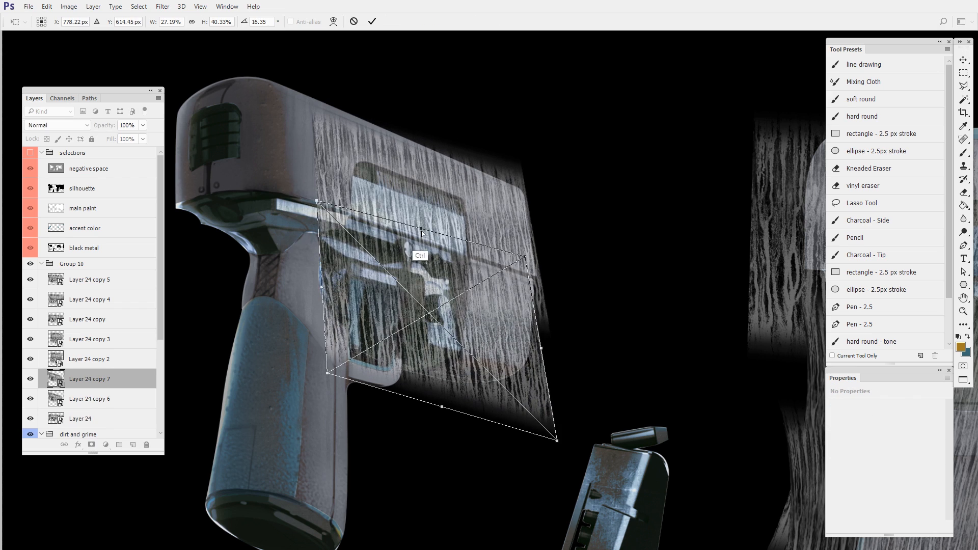
left_click_drag(421, 229, 453, 238)
key("Return")
- Duplicate the drips onto the small pistol's underside and flatten the copy into a narrow slanted shape
left_click_drag(511, 395, 496, 426)
key("ctrl+t")
left_click_drag(550, 458, 511, 384)
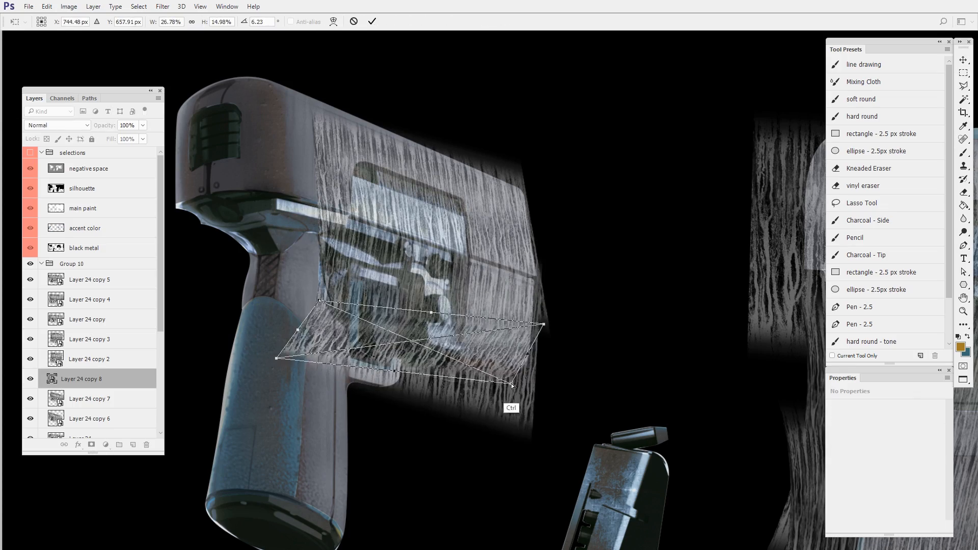
key("Return")
- Duplicate the drips onto the small pistol's rounded left end, raise the copy above its neighbouring layers, and distort it to fit
left_click_drag(439, 203, 326, 171)
left_click_drag(116, 419, 116, 369)
key("ctrl+t")
left_click_drag(357, 229, 454, 240)
left_click_drag(571, 357, 530, 329)
key("Return")
- Duplicate a drip layer onto the small pistol's grip and warp the copy to follow the grip's shape
left_click_drag(561, 384, 522, 277)
left_click_drag(408, 132, 463, 306)
key("ctrl+t")
right_click(474, 216)
left_click_drag(439, 374, 393, 453)
left_click(502, 307)
left_click_drag(518, 464, 516, 529)
left_click_drag(341, 471, 342, 465)
key("Return")
- Duplicate the drips further down the small pistol, add a layer mask, and brush away the overlapping upper part
left_click_drag(438, 306, 430, 336)
left_click_drag(439, 255, 464, 357)
left_click(92, 445)
key("b")
mouse_move(504, 249)
left_mouse_down()
mouse_move(472, 361)
mouse_move(287, 254)
left_mouse_up()
- Place another drip copy over the small pistol's trigger area, add a layer mask, and brush out the excess
key("v")
left_click_drag(484, 310, 448, 352)
key("ctrl+t")
key("Return")
left_click(91, 445)
key("b")
left_click_drag(387, 295, 397, 347)
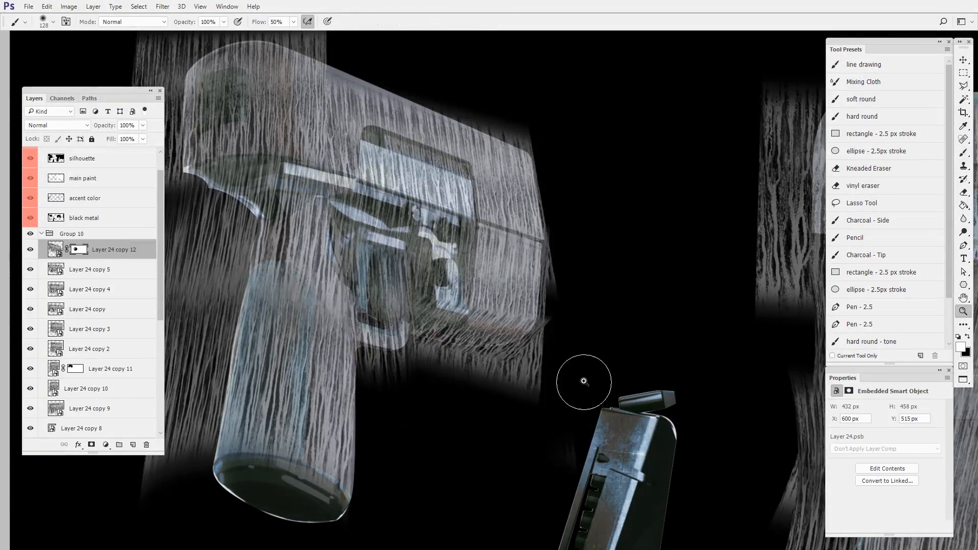
- Duplicate the small pistol's grip drips onto the magazine and fit the copy over it
left_click_drag(584, 381, 540, 382)
key("v")
left_click_drag(306, 357, 489, 433)
key("Return")
- Duplicate a drip layer onto the large pistol's top surface and distort it to match the narrow plane
left_click_drag(637, 200, 642, 163)
key("ctrl+t")
key("Return")
left_click_drag(775, 146, 774, 199)
- Reshape the drip layer on the small pistol's grip by shifting its lower-left edge slightly outward
left_click(278, 311, "ctrl")
key("ctrl+t")
left_click_drag(220, 380, 210, 384)
key("Return")
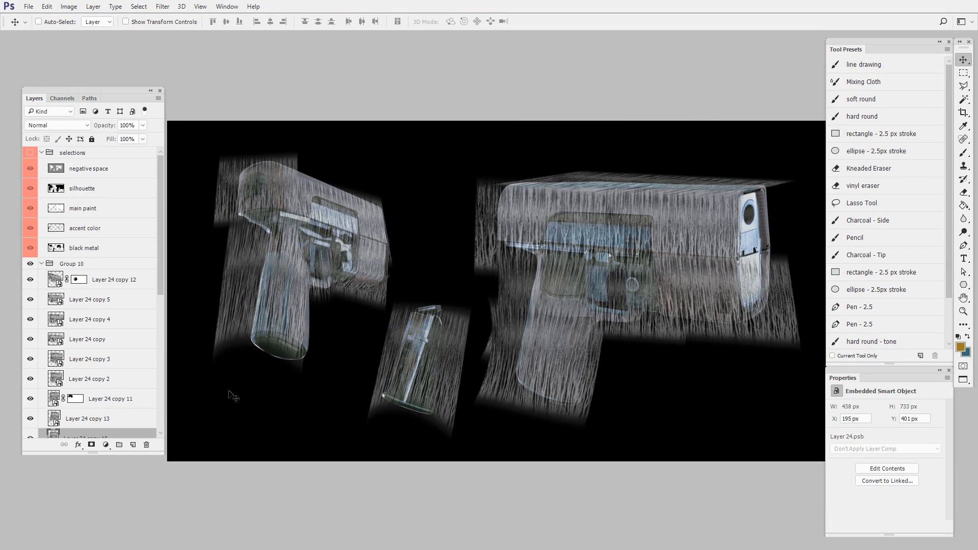
- Set the opacity of Group 10 to 100%
left_click(112, 263)
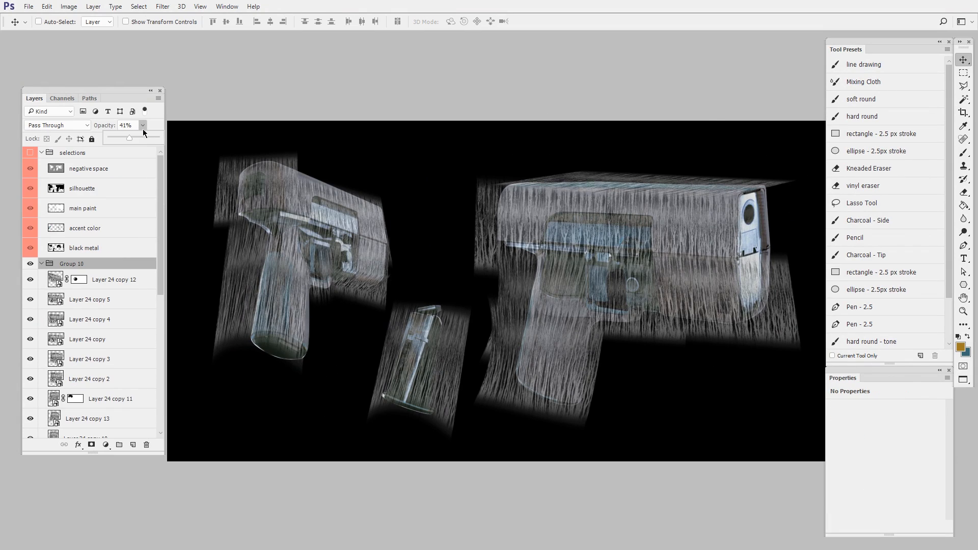
left_click_drag(651, 407, 708, 360)
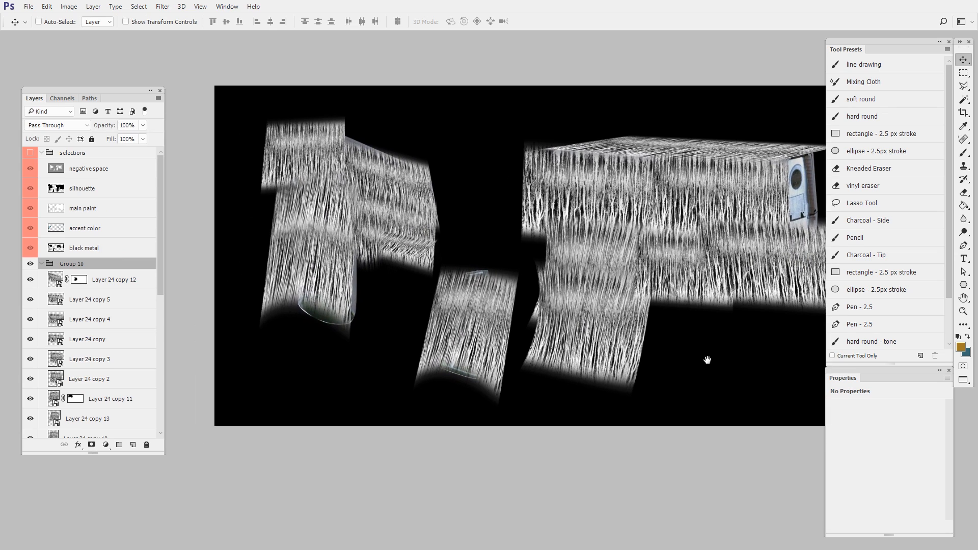
- Duplicate a drip layer onto the large pistol's right end face and distort the copy to match its perspective
left_click_drag(741, 298, 723, 270)
left_click(687, 241, "ctrl")
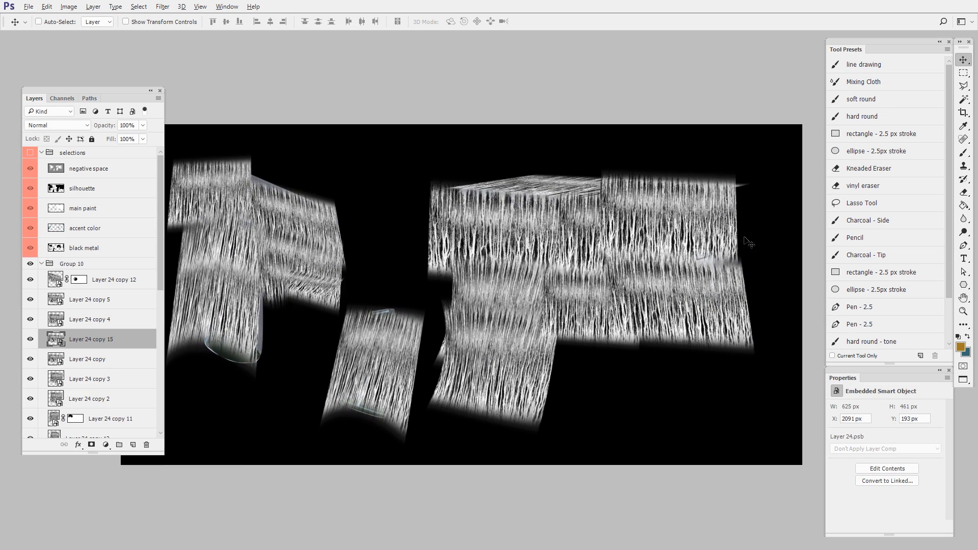
key("ctrl+t")
left_click_drag(739, 222, 695, 205)
left_click_drag(677, 227, 733, 218)
left_click_drag(711, 275, 711, 322)
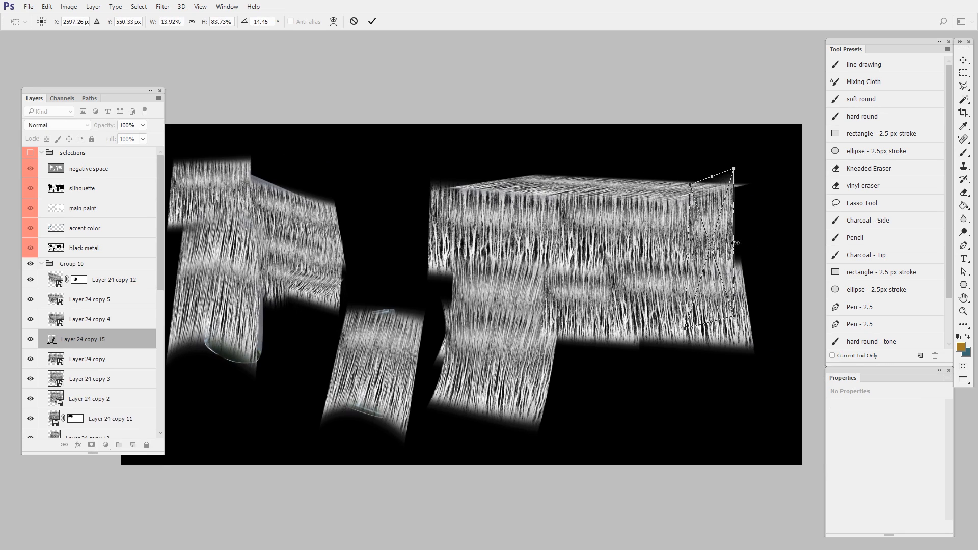
left_click_drag(735, 236, 772, 222)
key("Return")
- Load the negative space layer as a selection and add a new layer at the top of Group 10
left_click_drag(630, 398, 686, 352)
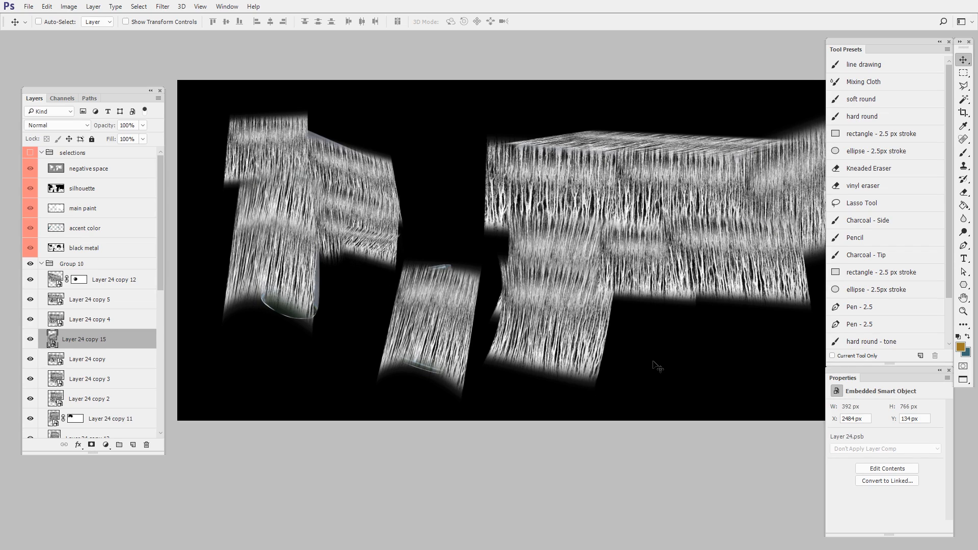
left_click(57, 168, "ctrl")
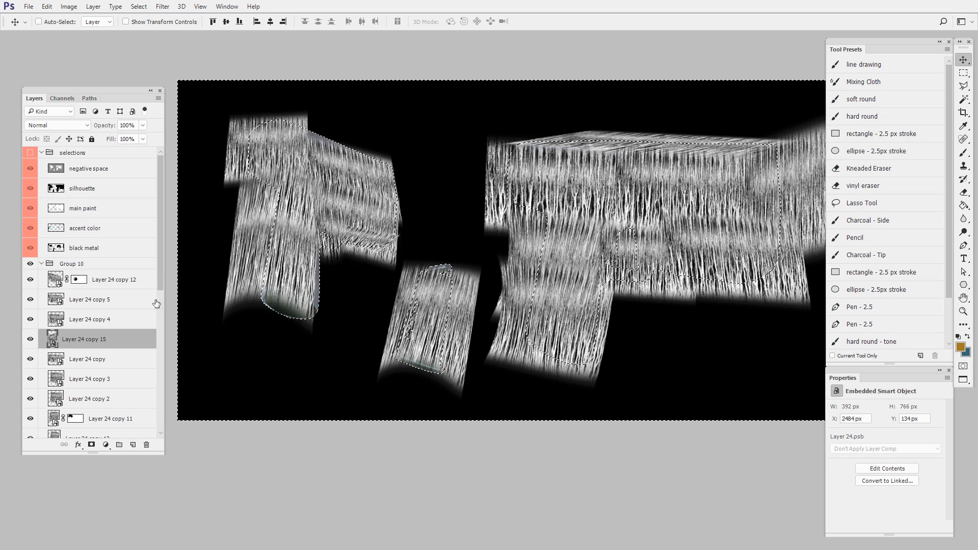
left_click(119, 280)
key("ctrl+alt+shift+n")
- Fill the selected negative space with black on the new layer using the Paint Bucket, and deselect
left_click(966, 210)
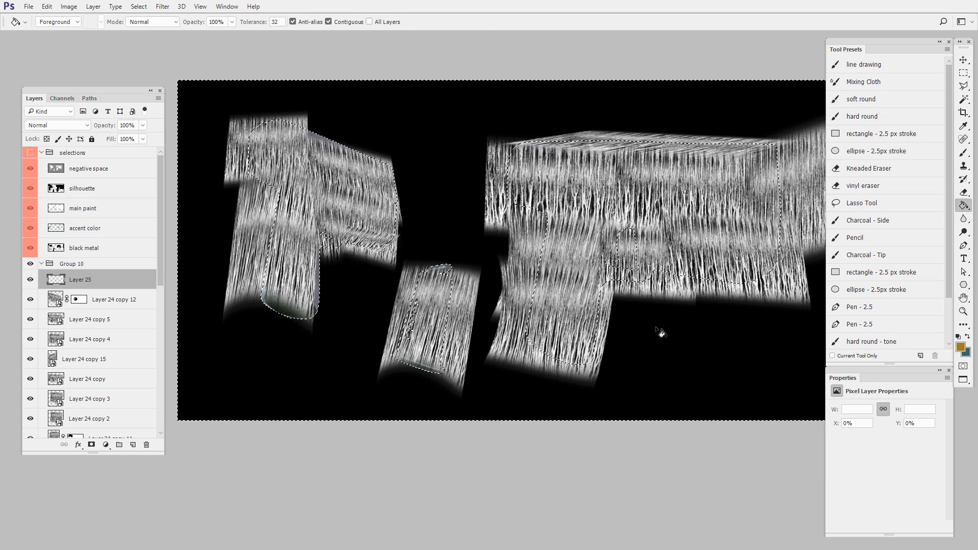
left_click(961, 347)
left_click_drag(560, 389, 535, 484)
left_click(692, 347)
left_click(711, 364)
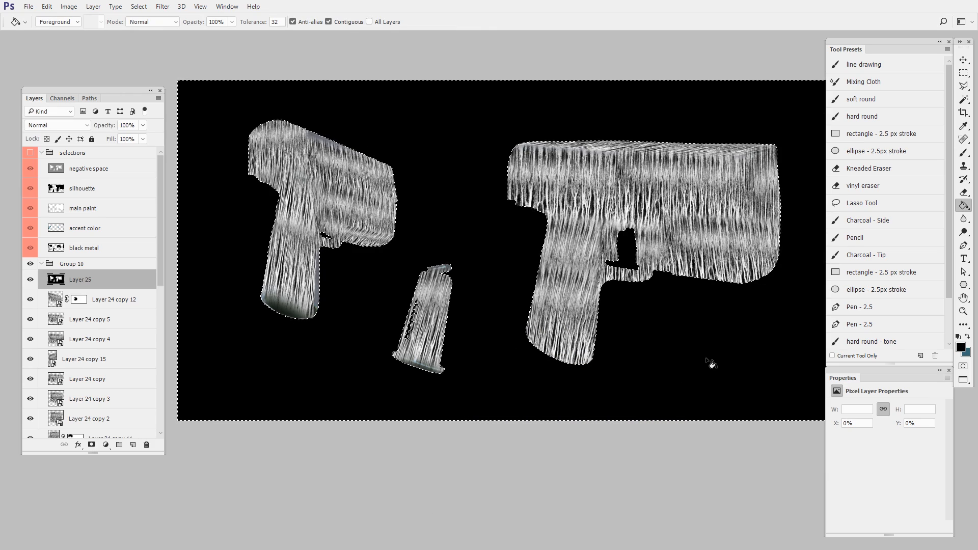
key("ctrl+d")
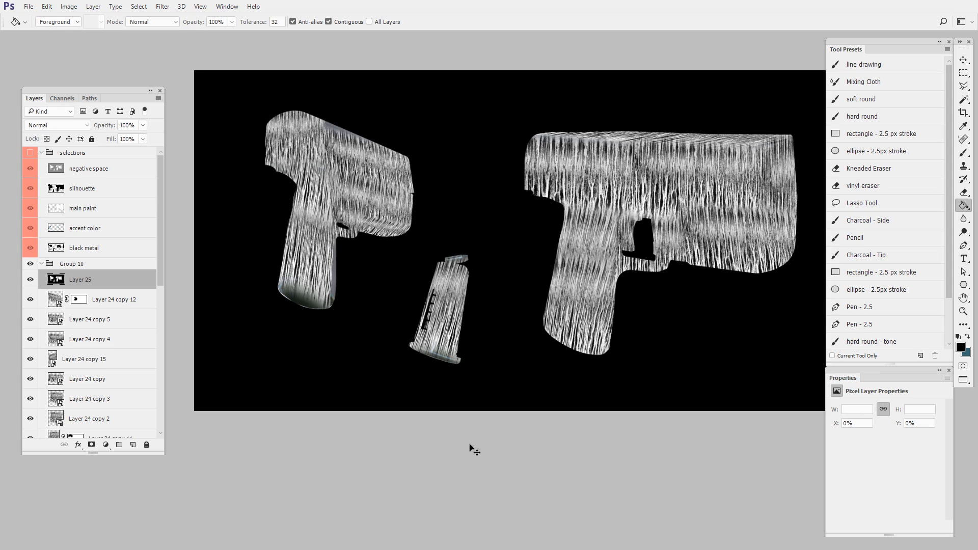
- Copy the whole masked drip artwork and paste it into a new alpha channel
key("ctrl+a")
left_click(63, 100)
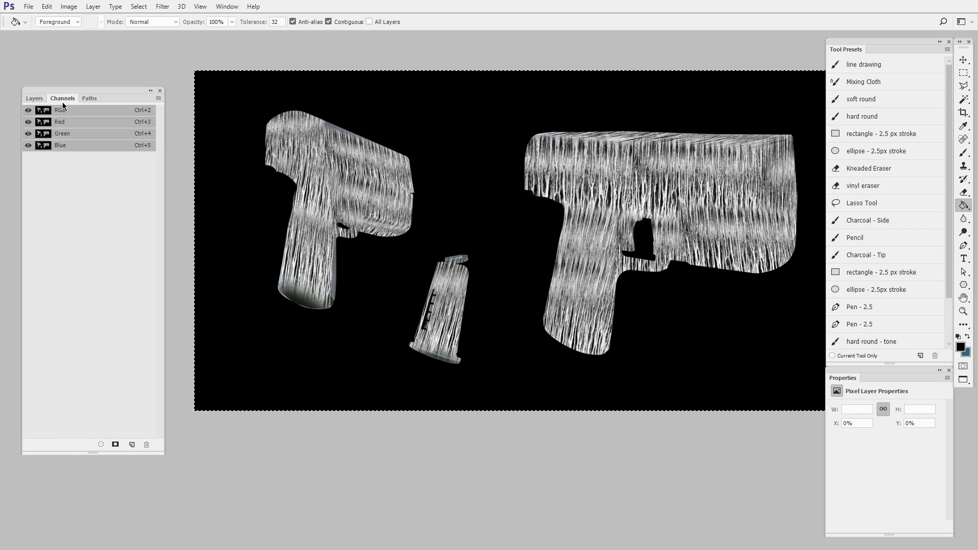
left_click(132, 445)
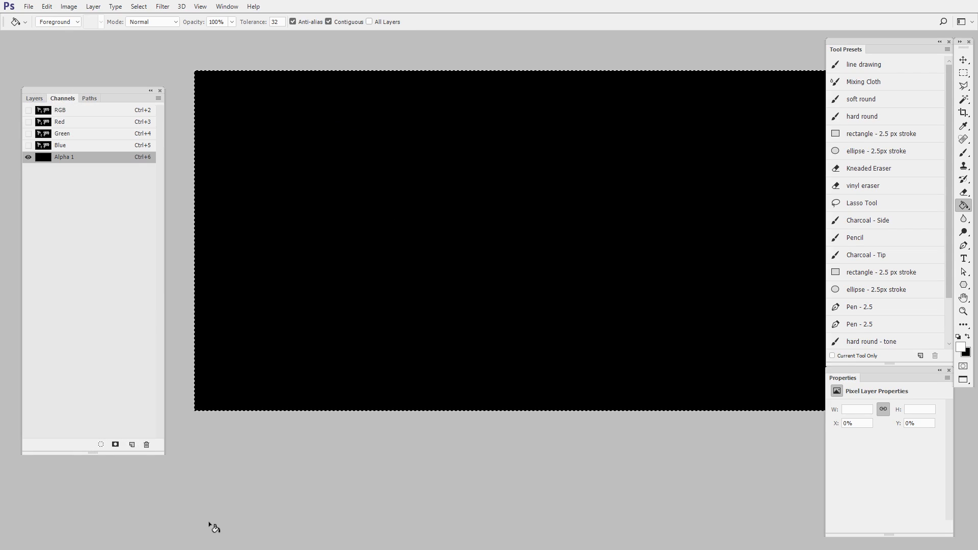
key("ctrl+v")
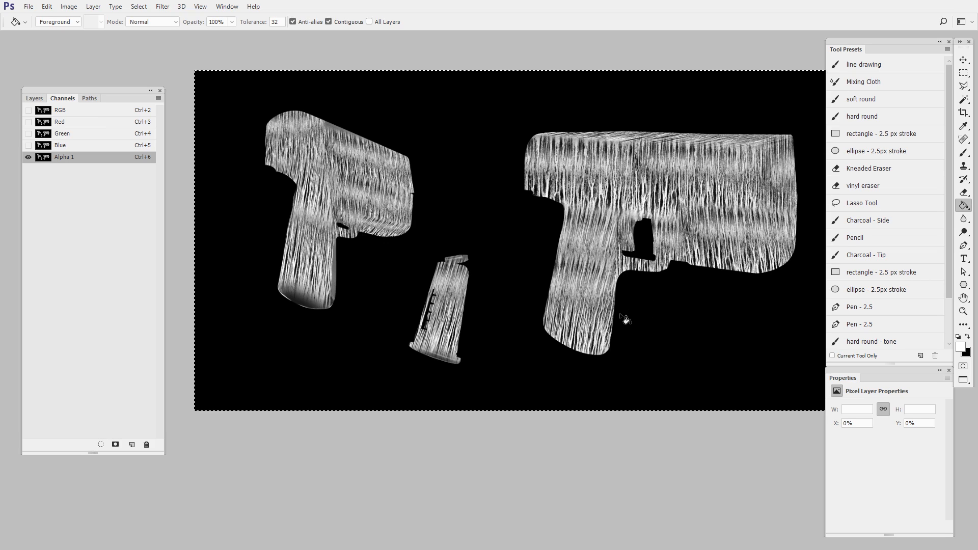
- Load the Alpha 1 channel as a selection, and collapse and hide Group 10 to show the pistol artwork beneath
left_click(45, 158, "ctrl")
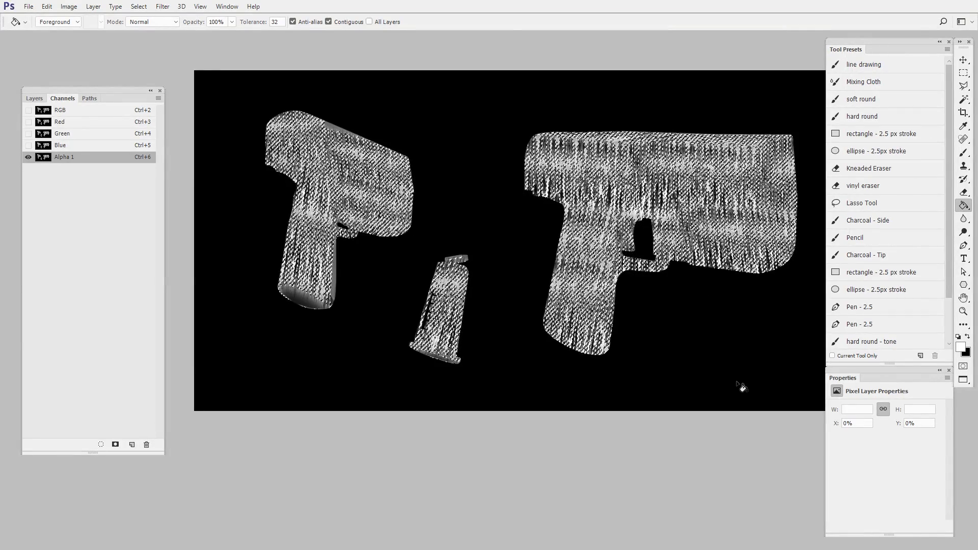
left_click(34, 99)
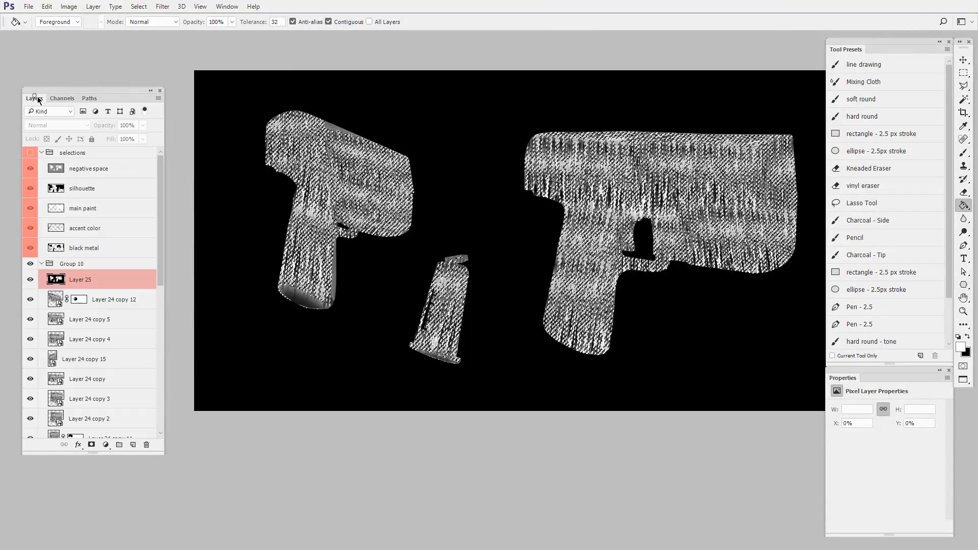
left_click(49, 266)
left_click(30, 264)
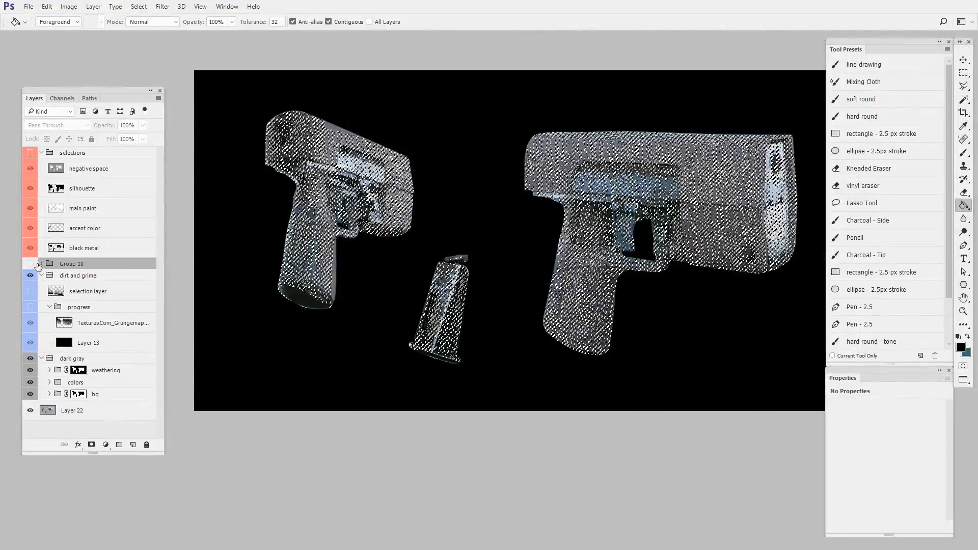
left_click_drag(514, 246, 596, 247)
left_click_drag(720, 310, 572, 368)
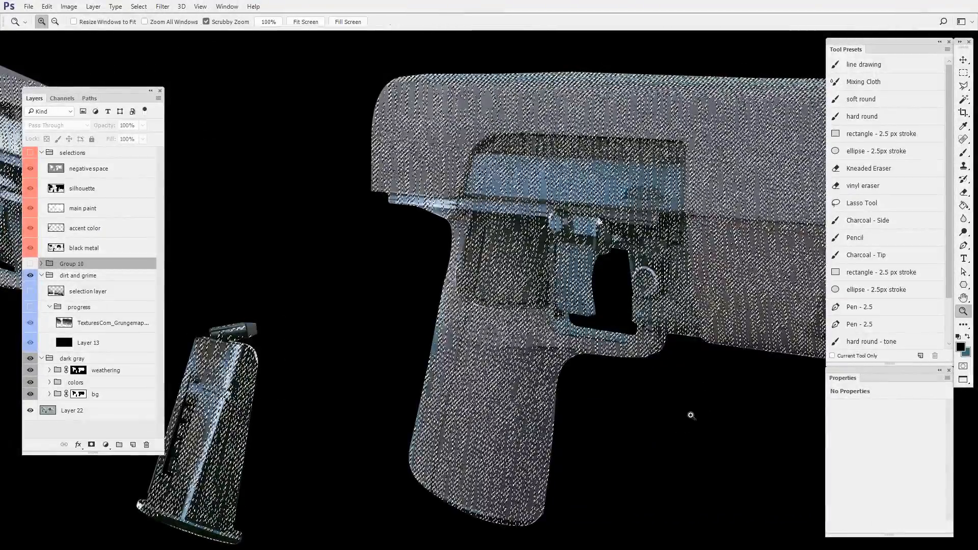
- Add a new layer above the negative space layer in the selections group and make the group visible
mouse_move(700, 412)
left_mouse_down()
mouse_move(673, 437)
mouse_move(705, 406)
left_mouse_up()
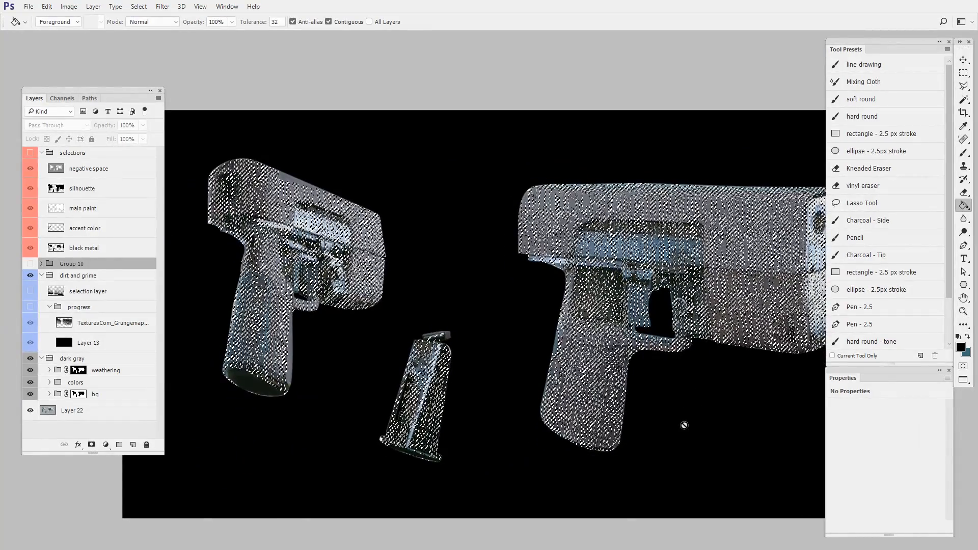
left_click(105, 169)
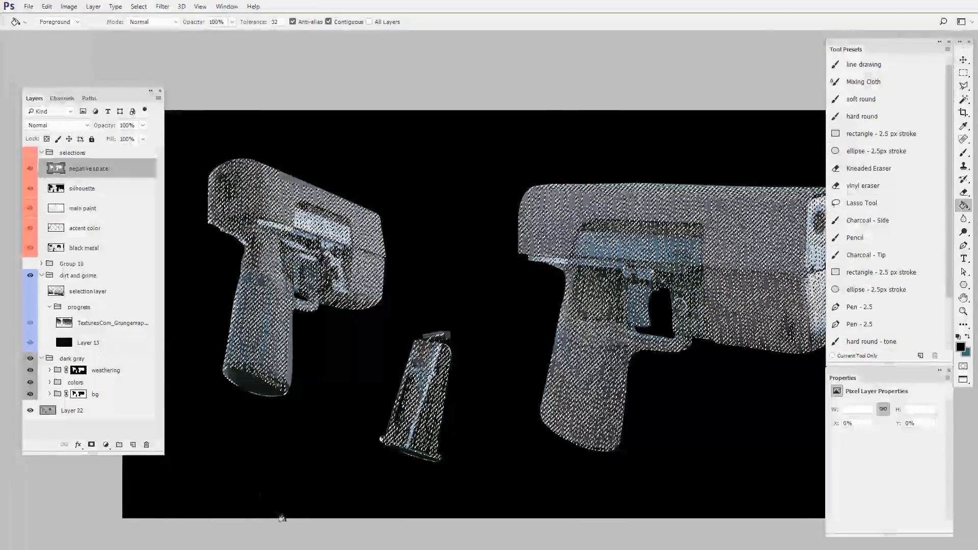
left_click(133, 445)
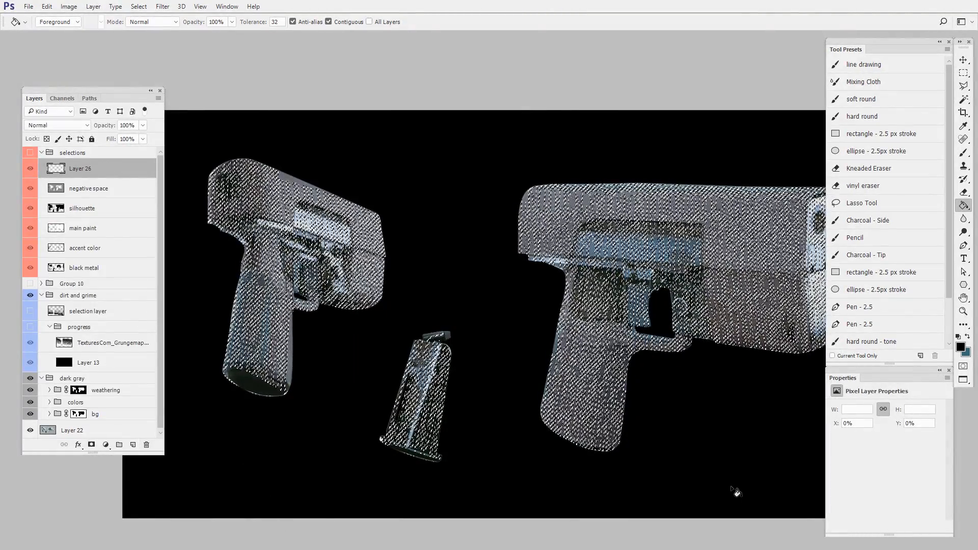
left_click(30, 153)
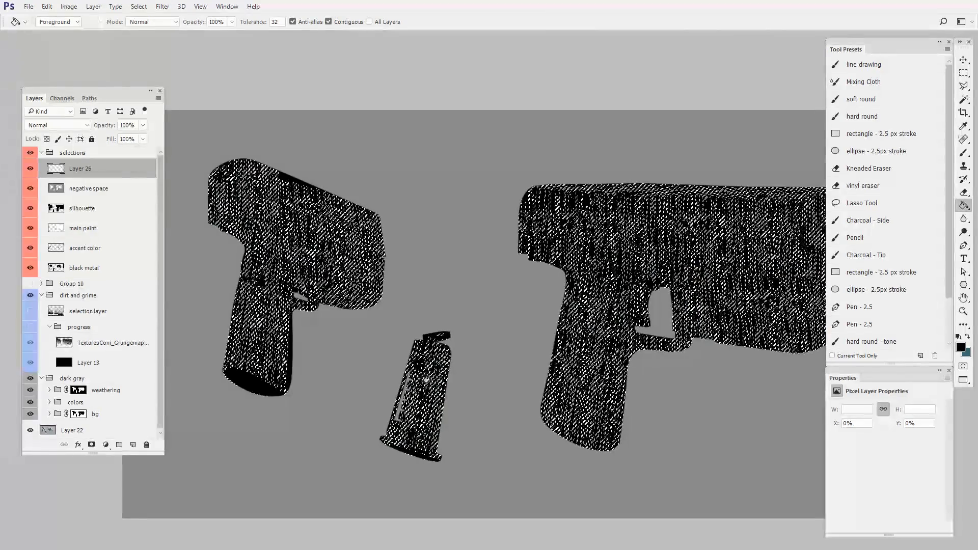
- Fill the loaded drip selection with light orange on the new layer, deselect, and rename the layer drips
key("n")
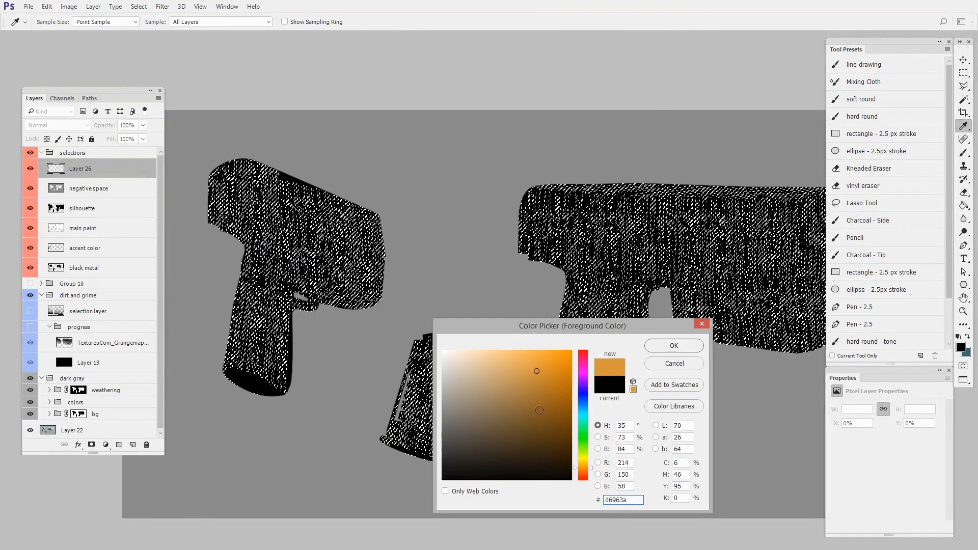
left_click(674, 346)
left_click(708, 407)
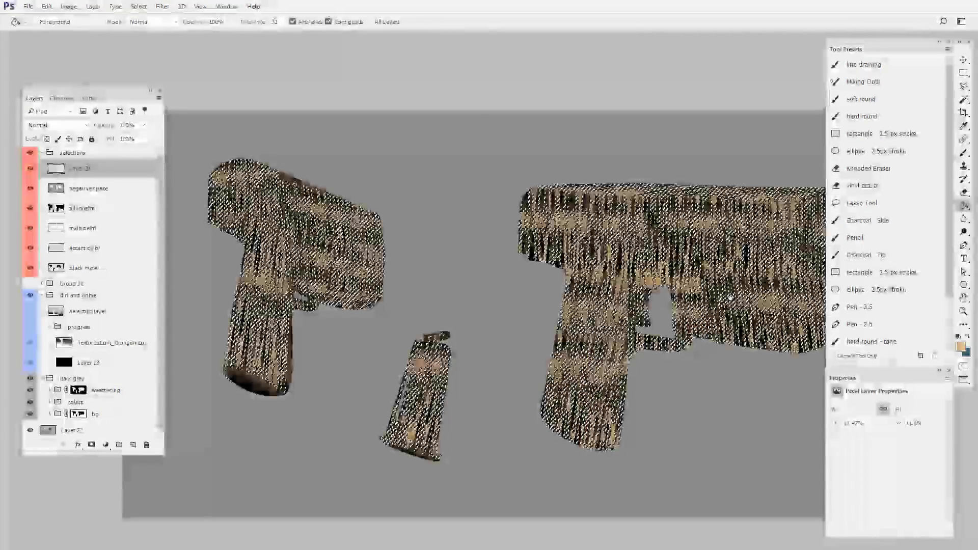
left_click_drag(695, 454, 691, 439)
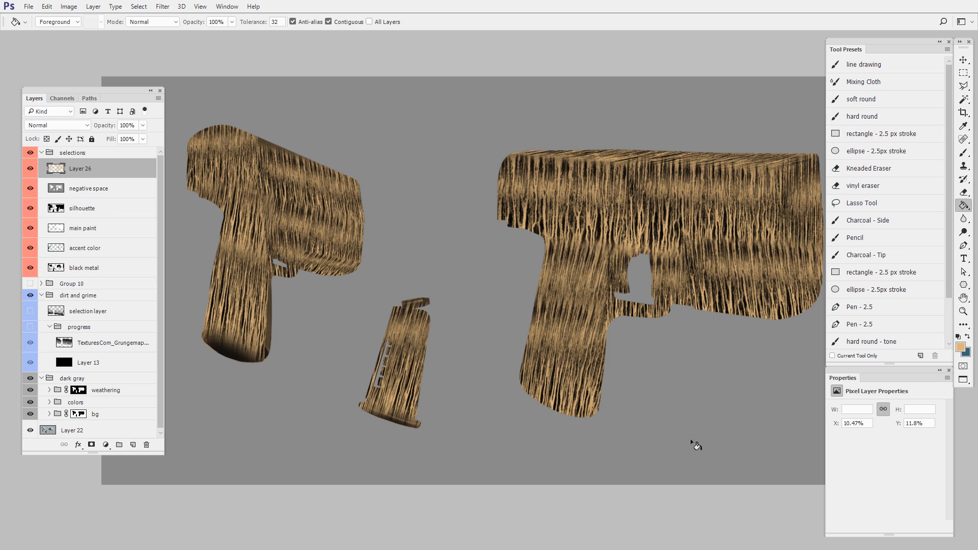
scroll(627, 402, "up", 2)
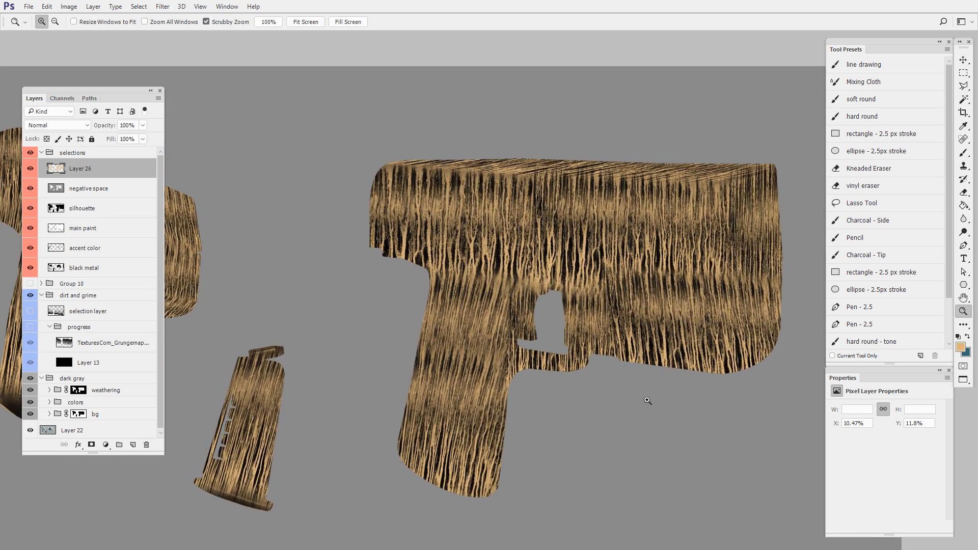
scroll(507, 308, "up", 2)
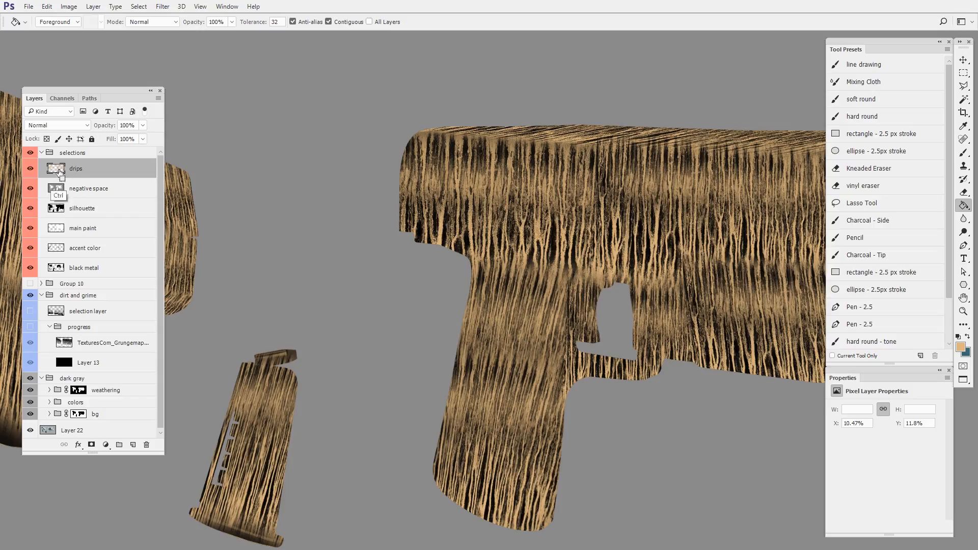
- Load the drips layer as a selection and hide the selections group
left_click(57, 171, "ctrl")
left_click_drag(419, 288, 591, 277)
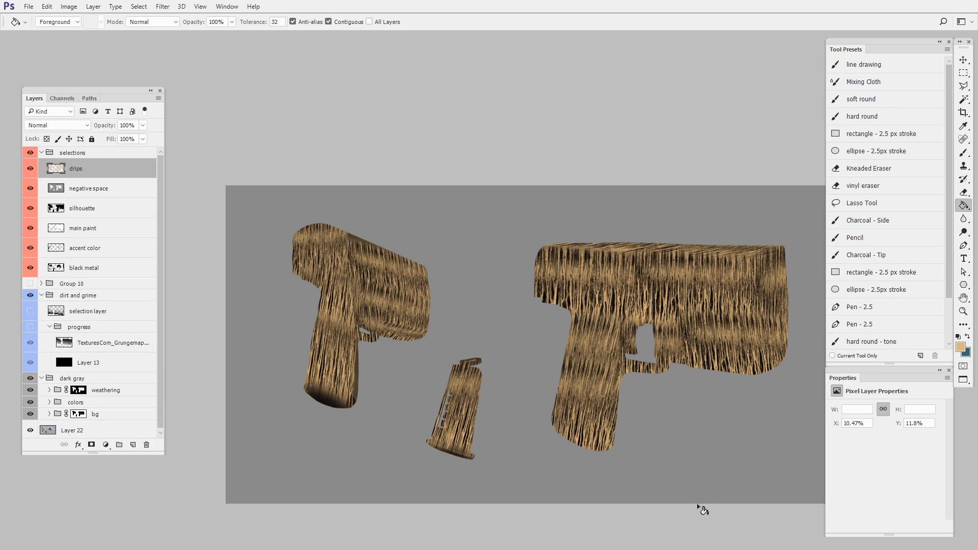
left_click(56, 191, "ctrl")
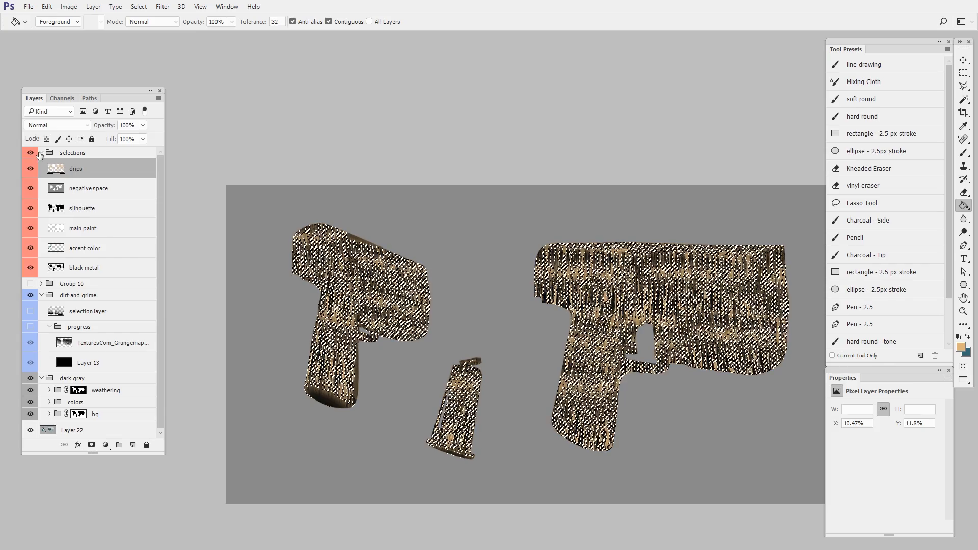
left_click(31, 153)
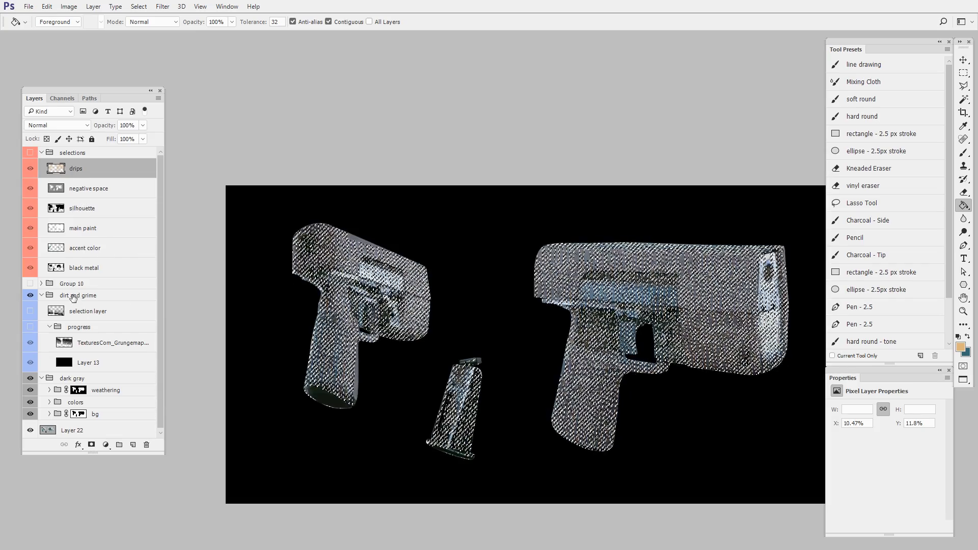
- Collapse the dirt and grime group and create a new group named weathering directly above it
left_click(42, 296)
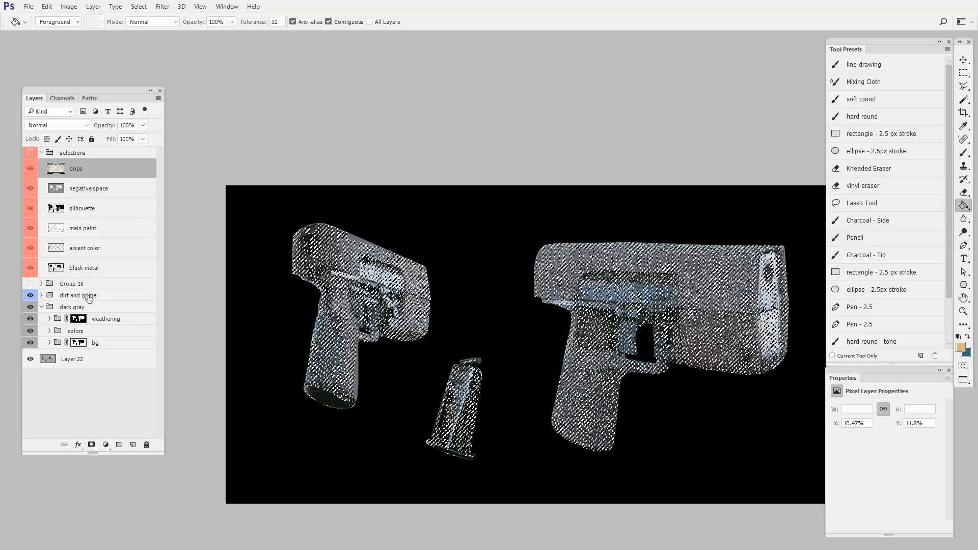
left_click(119, 445)
left_click_drag(86, 164, 77, 298)
double_click(76, 295)
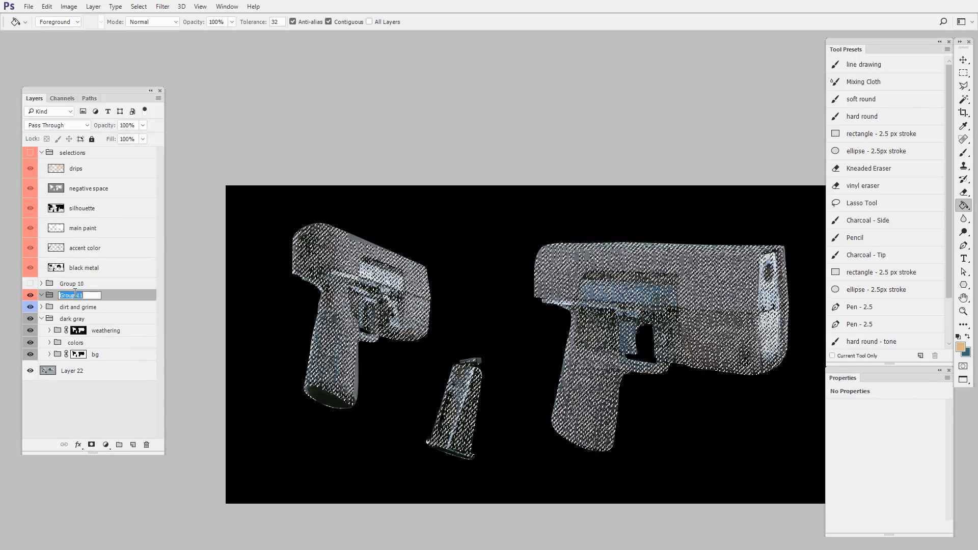
type("weatheri")
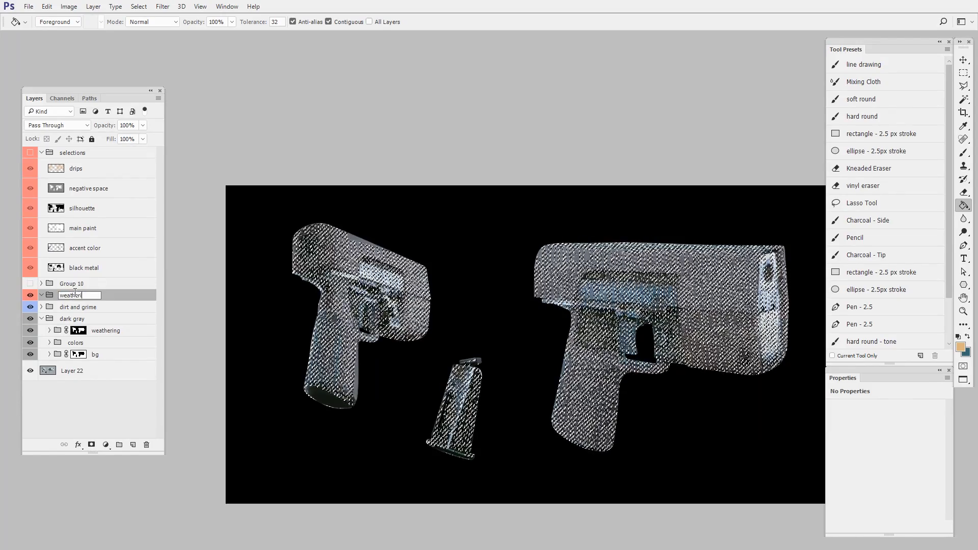
type("ng")
key("Return")
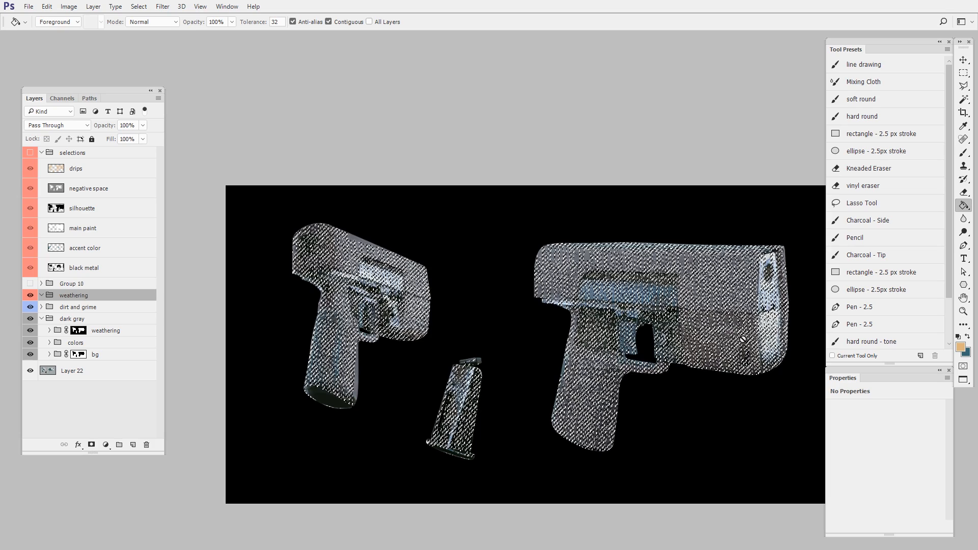
- Mask the new weathering group with the drip selection and add an empty layer inside it
left_click(92, 445)
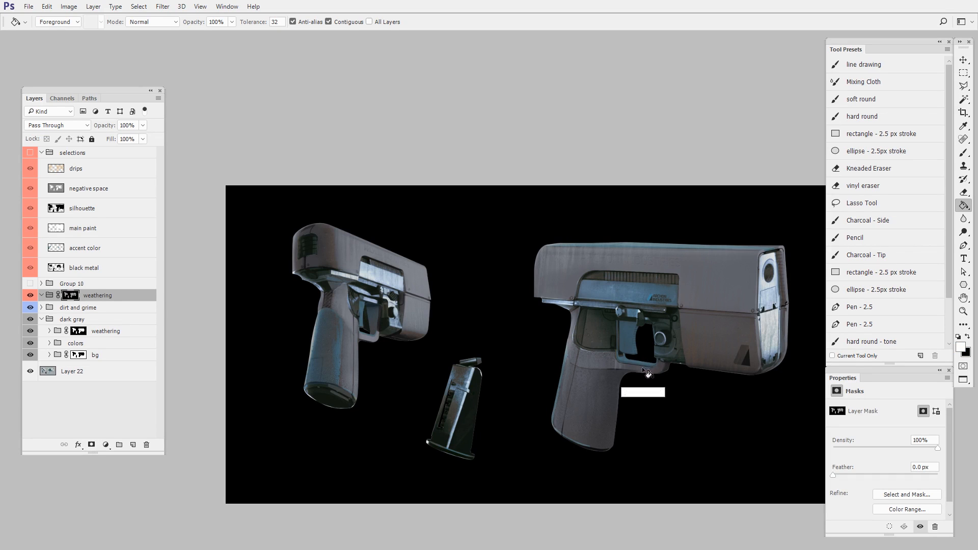
key("ctrl+alt+shift+n")
left_click_drag(511, 352, 639, 352)
left_click_drag(603, 355, 645, 353)
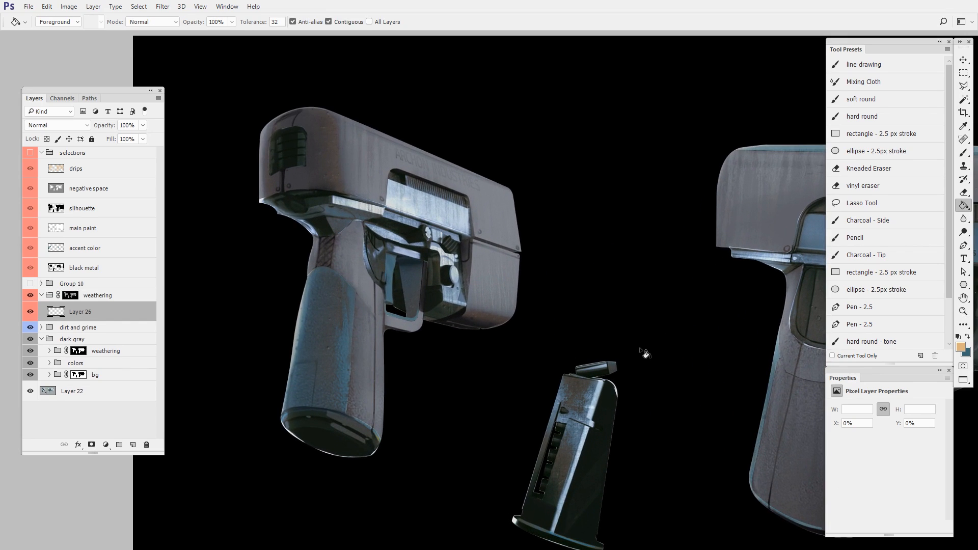
- Hide the existing weathering group inside the dark gray group to show the clean pistol surfaces
mouse_move(512, 256)
left_mouse_down()
mouse_move(609, 305)
mouse_move(658, 307)
left_mouse_up()
key("b")
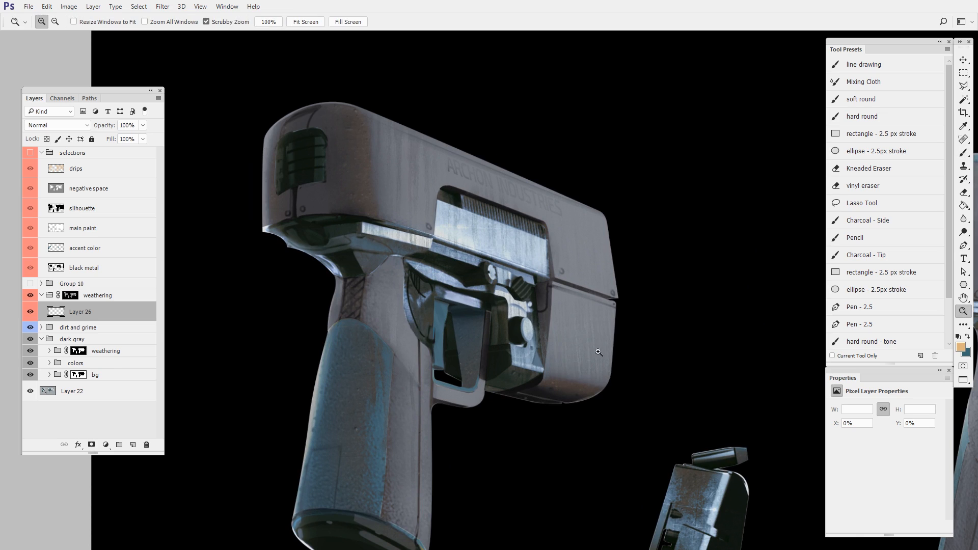
left_click_drag(588, 369, 601, 298)
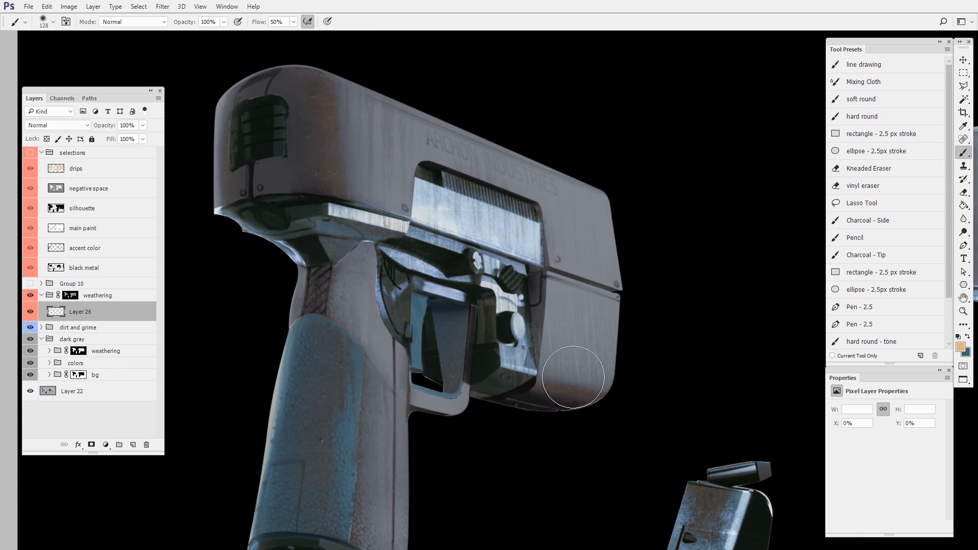
left_click(30, 351)
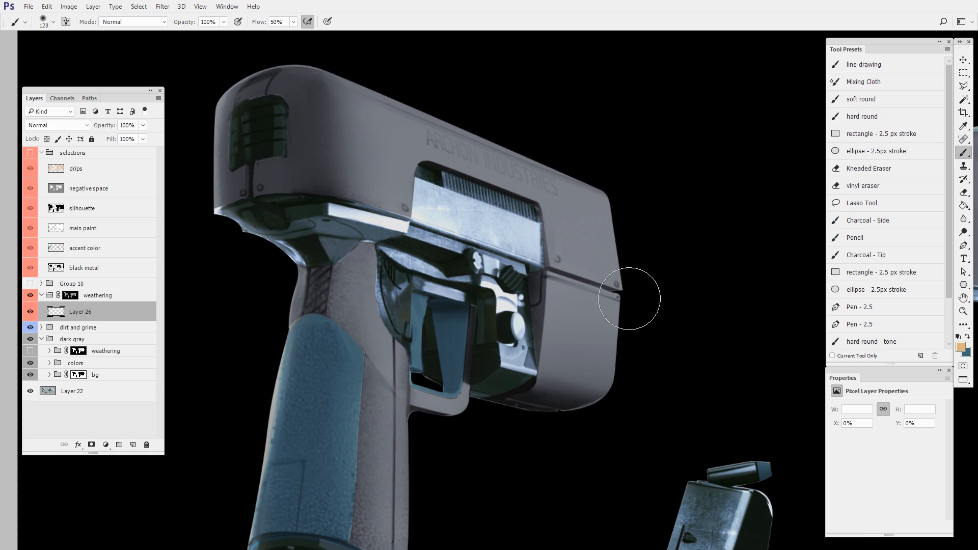
left_click_drag(676, 374, 600, 362)
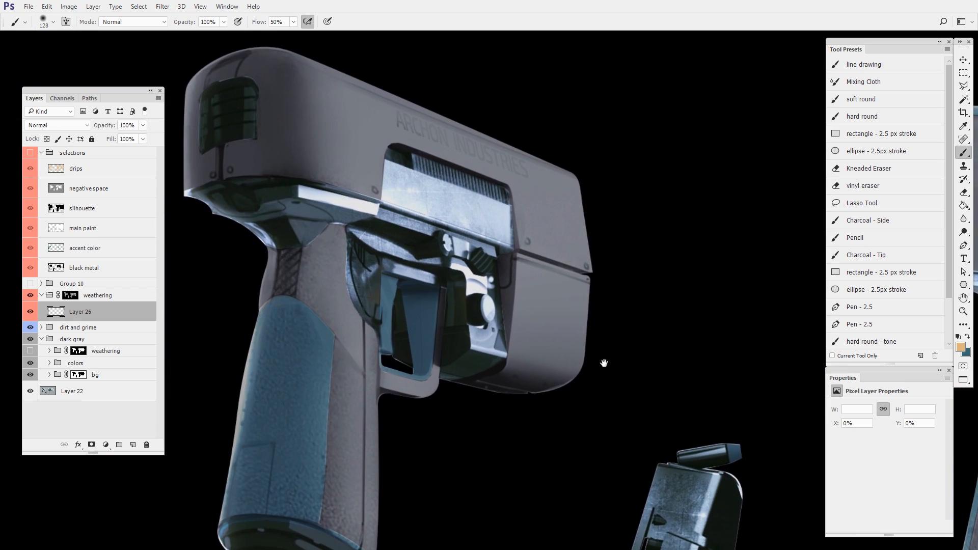
- Add another layer in the masked weathering group and set the brush colour to a bright orange
left_click(120, 298)
key("ctrl+alt+shift+n")
left_click_drag(516, 263, 550, 291)
key("n")
left_click_drag(618, 329, 788, 247)
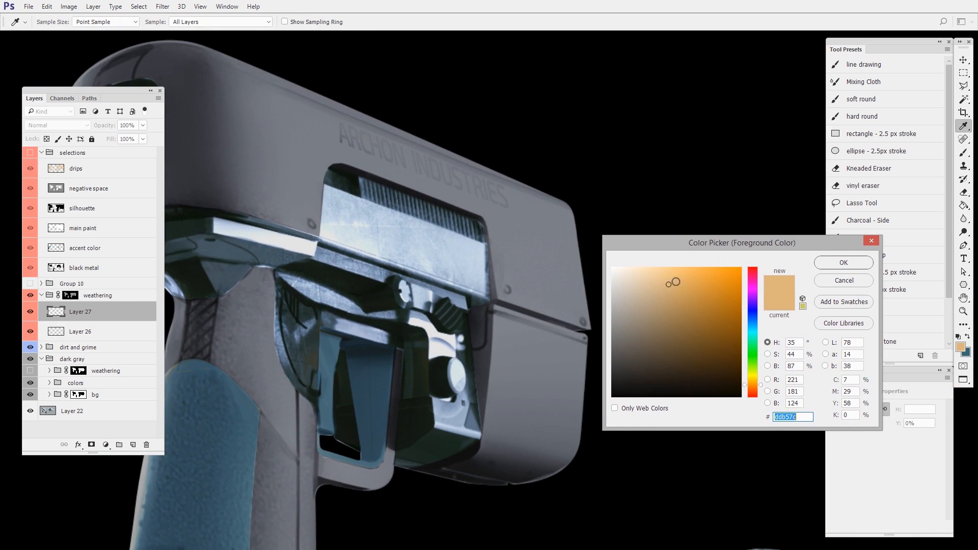
left_click(844, 263)
key("b")
- Test the drip mask with orange brush strokes across the three-quarter pistol's upper body, and delete that test layer
mouse_move(510, 199)
left_mouse_down()
mouse_move(565, 286)
mouse_move(506, 324)
mouse_move(510, 420)
mouse_move(576, 454)
mouse_move(581, 376)
left_mouse_up()
left_click_drag(535, 281, 660, 285)
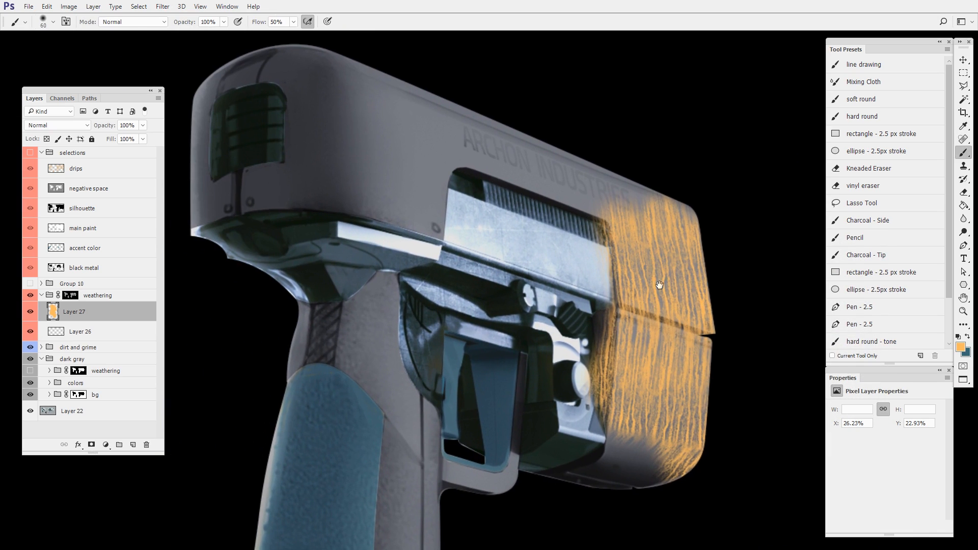
mouse_move(617, 214)
left_mouse_down()
mouse_move(578, 174)
mouse_move(318, 180)
mouse_move(413, 224)
mouse_move(552, 235)
mouse_move(634, 301)
left_mouse_up()
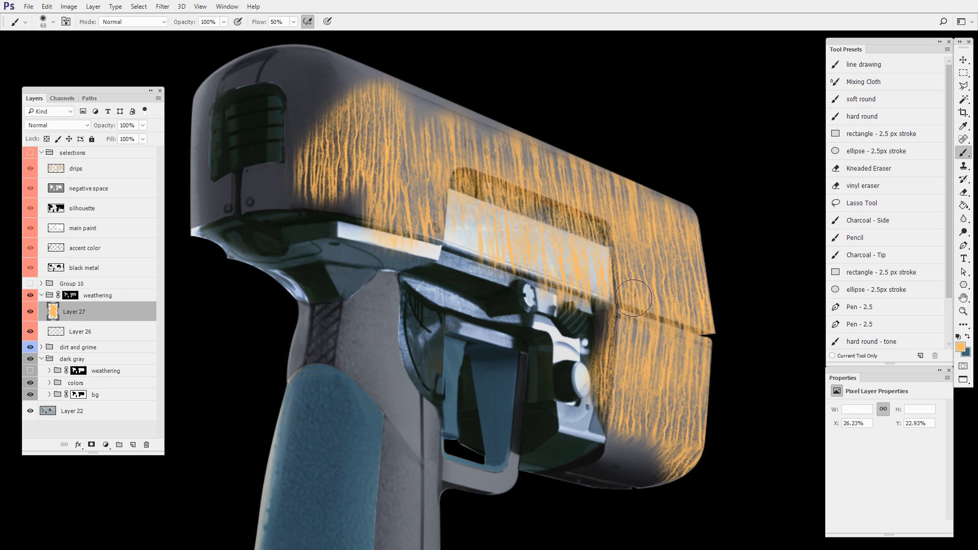
mouse_move(745, 437)
left_mouse_down()
mouse_move(738, 444)
mouse_move(671, 398)
left_mouse_up()
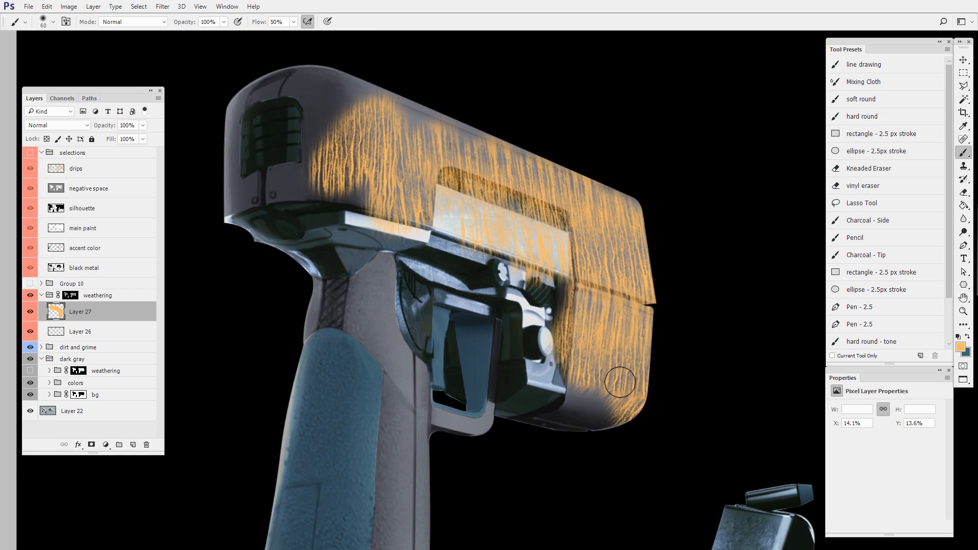
left_click(146, 446)
- Add a new layer in the weathering group and paint blue-gray drips over the three-quarter pistol's exposed metal slide
left_click(133, 445)
mouse_move(597, 280)
left_mouse_down()
mouse_move(604, 277)
mouse_move(588, 303)
left_mouse_up()
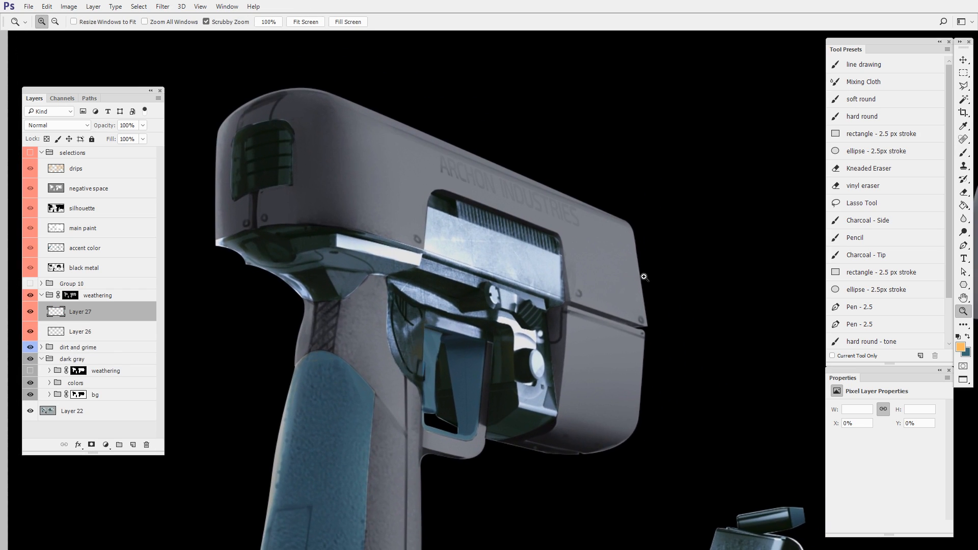
left_click_drag(644, 277, 637, 283)
mouse_move(629, 353)
left_mouse_down()
mouse_move(690, 251)
mouse_move(672, 271)
left_mouse_up()
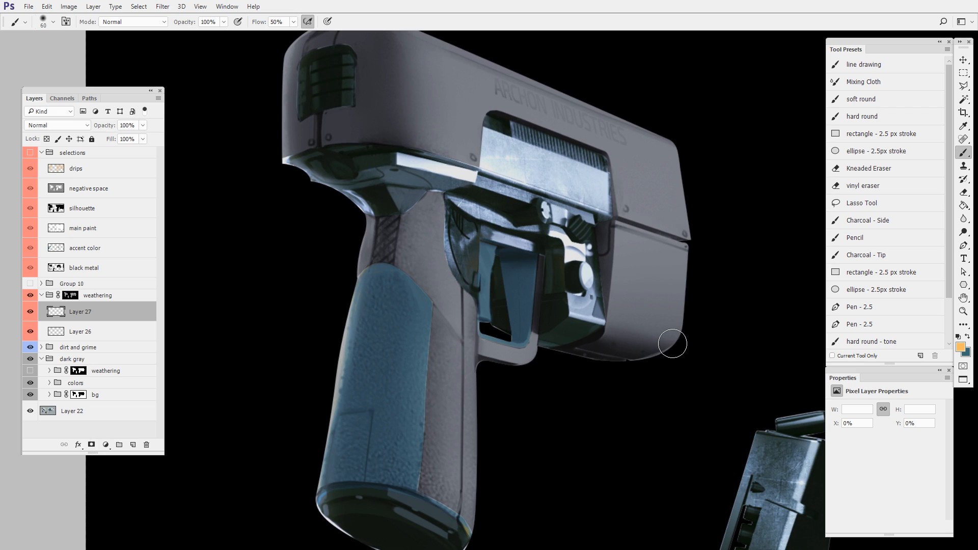
left_click_drag(560, 189, 577, 224)
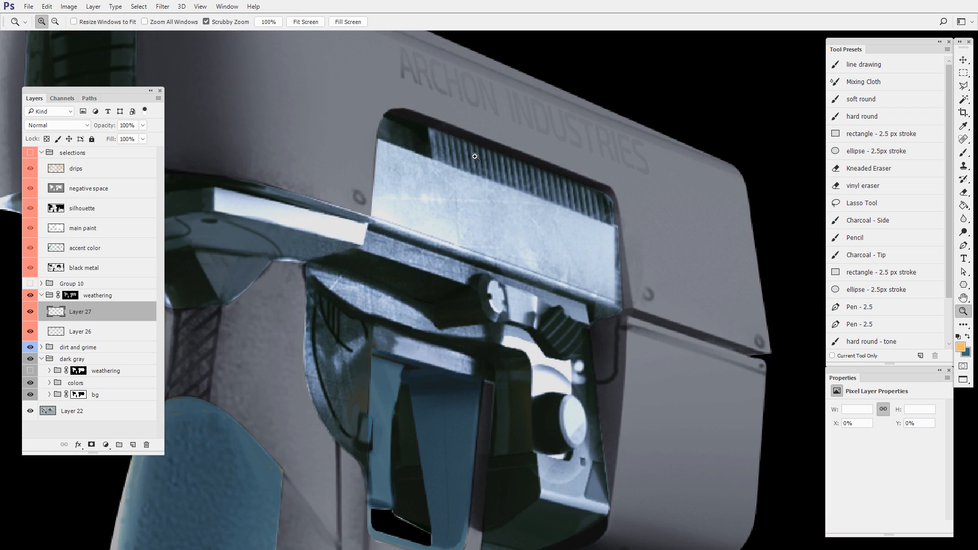
mouse_move(474, 150)
left_mouse_down()
mouse_move(410, 204)
mouse_move(488, 201)
mouse_move(517, 241)
mouse_move(561, 269)
mouse_move(586, 266)
mouse_move(604, 288)
mouse_move(554, 233)
mouse_move(481, 192)
mouse_move(471, 188)
mouse_move(606, 262)
mouse_move(595, 244)
mouse_move(566, 267)
mouse_move(611, 288)
mouse_move(533, 259)
left_mouse_up()
left_click_drag(687, 355, 664, 351)
mouse_move(543, 307)
left_mouse_down()
mouse_move(558, 299)
mouse_move(533, 326)
left_mouse_up()
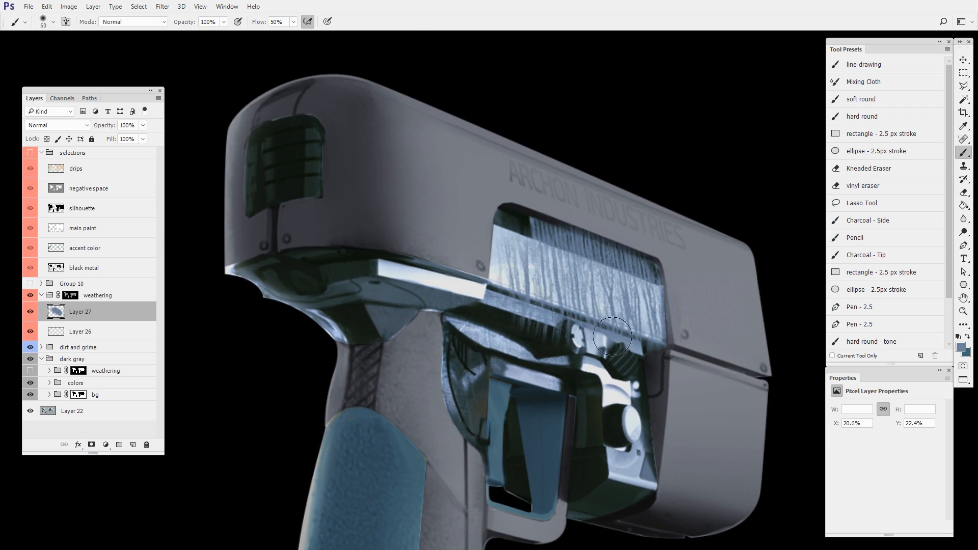
- Erase the drips along the upper edge of the metal slide with a soft 70 px eraser
key("e")
right_click(680, 327)
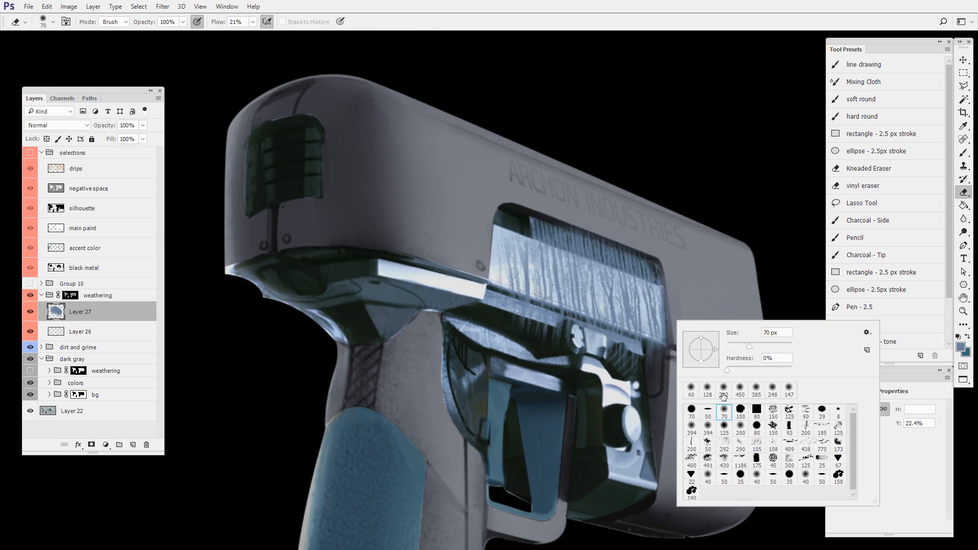
double_click(721, 414)
left_click_drag(526, 218, 664, 243)
left_click_drag(561, 218, 664, 253)
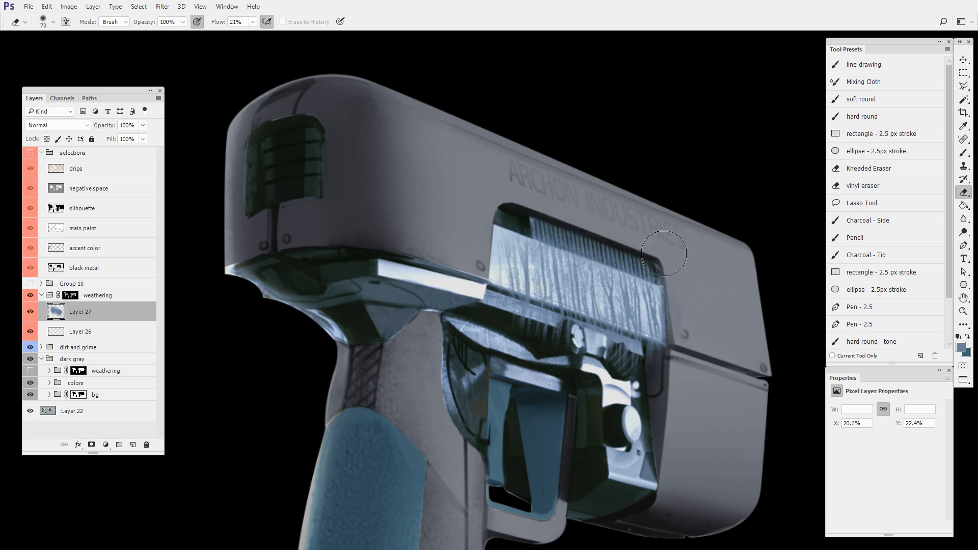
- Soften the painted drips along the lower slide edge and the mechanism beneath it with the eraser
key("ctrl+space")
left_click_drag(655, 344, 658, 343)
left_click_drag(506, 309, 539, 320)
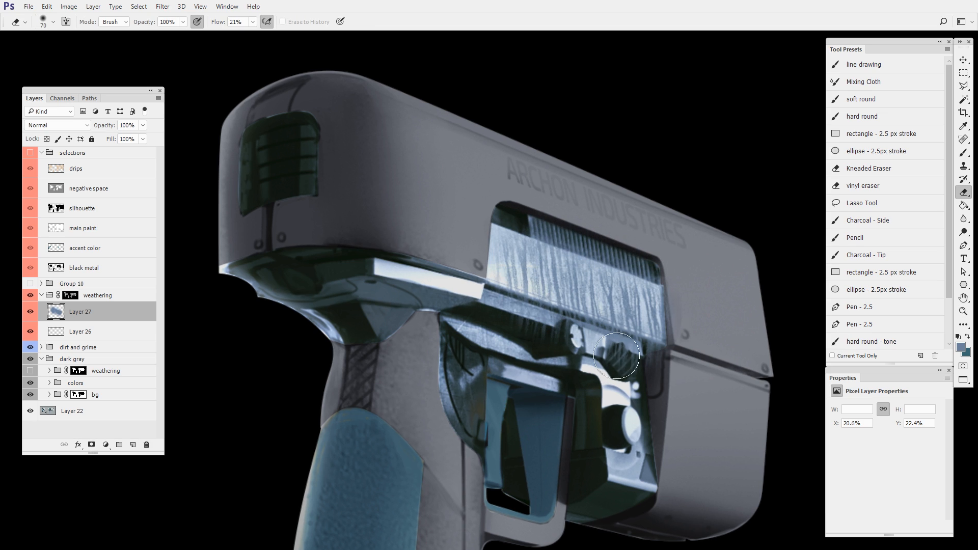
left_click_drag(623, 355, 668, 401)
key("ctrl+space")
key("space")
left_click_drag(617, 297, 578, 223)
- Add a new layer in the weathering group and set the paint color to warm gray 979084
key("b")
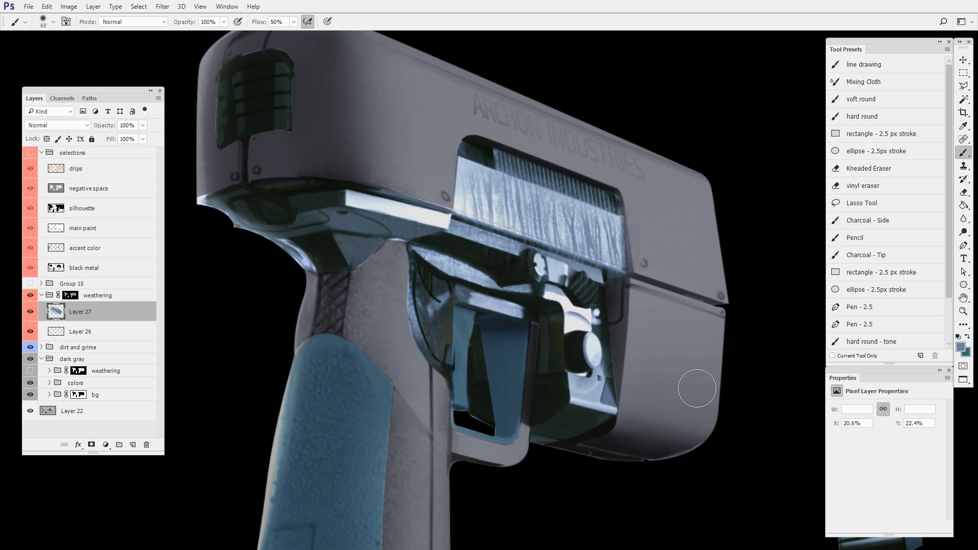
key("space")
key("ctrl+space")
mouse_move(699, 388)
left_mouse_down()
mouse_move(667, 397)
mouse_move(682, 394)
left_mouse_up()
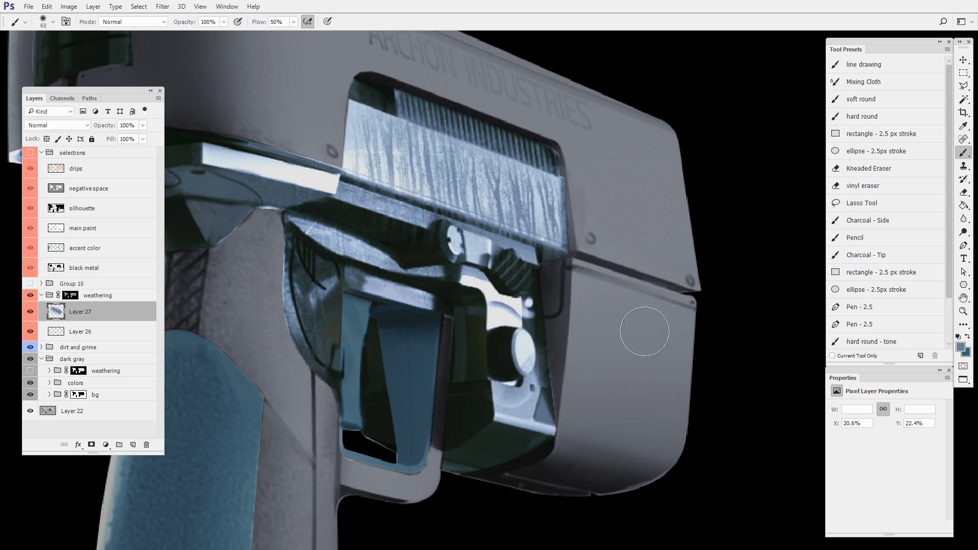
key("ctrl+shift+alt+n")
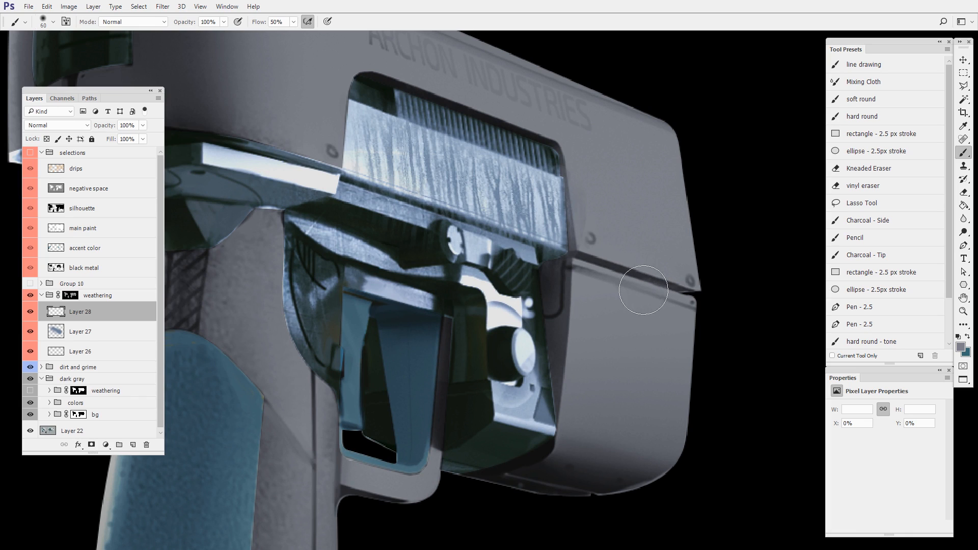
key("n")
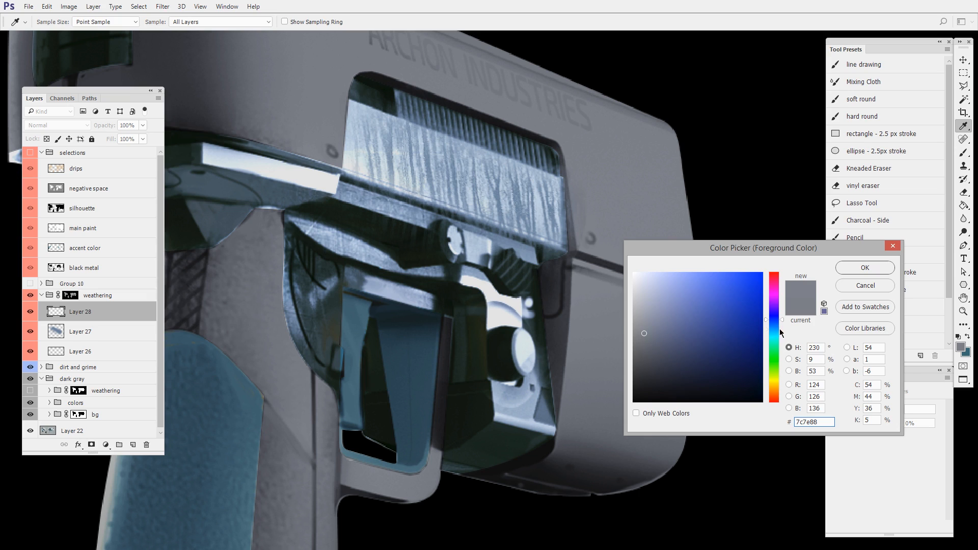
left_click_drag(780, 331, 773, 391)
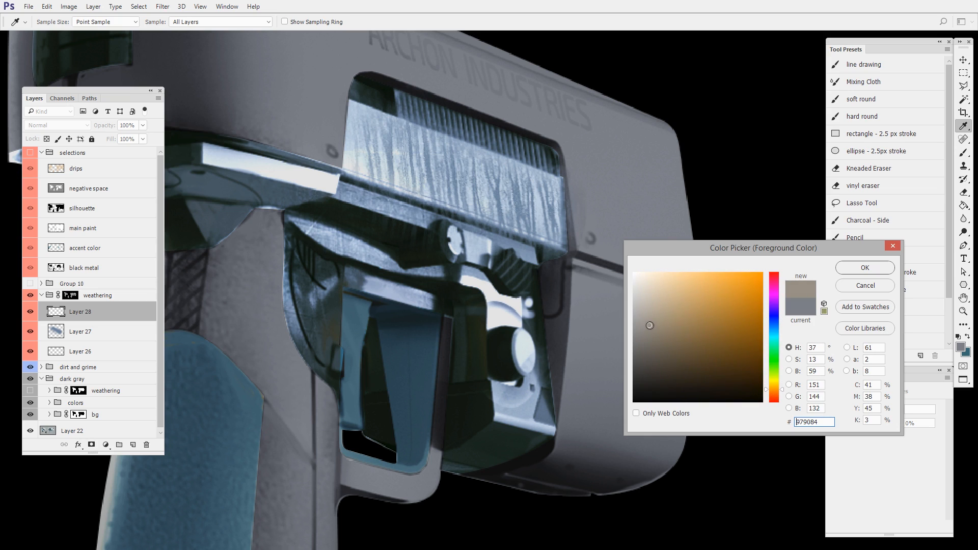
left_click(865, 268)
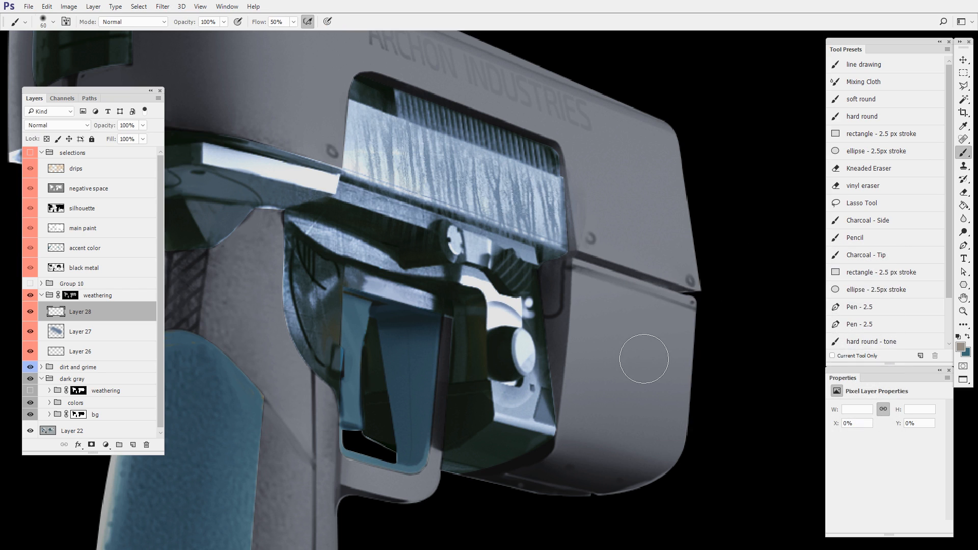
- Paint warm gray drips over the front end of the pistol's upper body with the Charcoal - Side brush
left_click(898, 222)
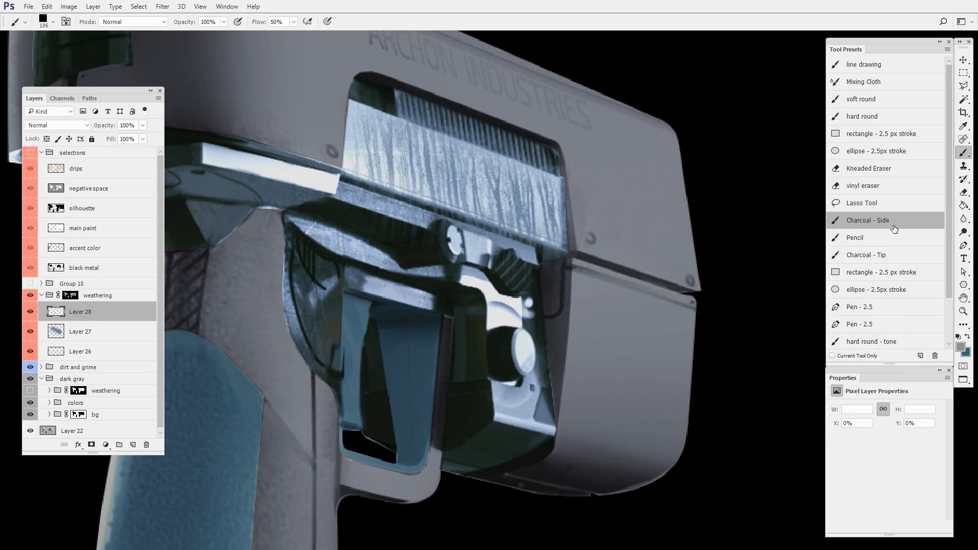
mouse_move(600, 163)
left_mouse_down()
mouse_move(647, 185)
mouse_move(673, 182)
mouse_move(692, 204)
mouse_move(693, 344)
mouse_move(706, 342)
left_mouse_up()
left_click_drag(644, 278, 604, 282)
left_click_drag(605, 223, 627, 274)
left_click_drag(650, 211, 641, 306)
mouse_move(505, 216)
left_mouse_down()
mouse_move(545, 237)
mouse_move(571, 188)
mouse_move(564, 241)
left_mouse_up()
mouse_move(664, 344)
left_mouse_down()
mouse_move(638, 373)
mouse_move(681, 371)
left_mouse_up()
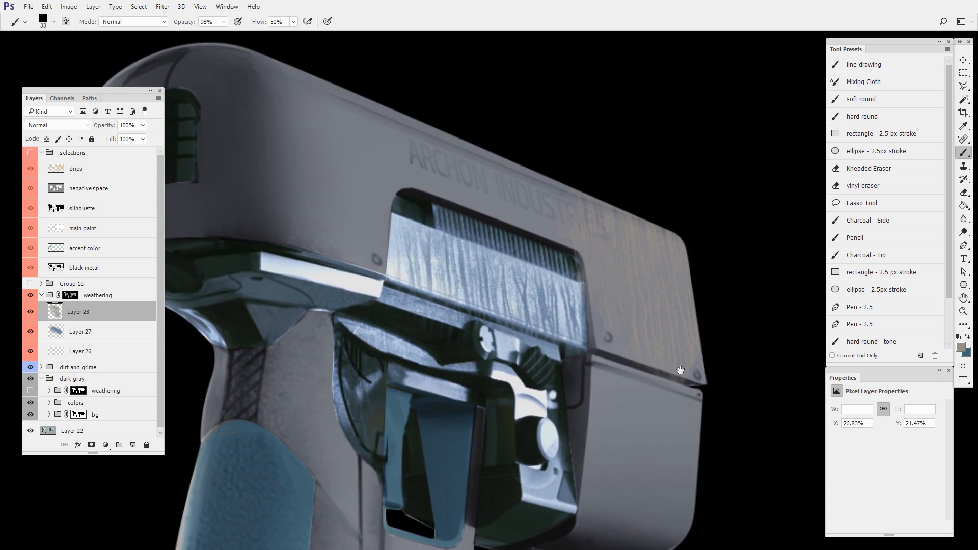
- Extend the warm gray drips along the upper body behind and around the ARCHON INDUSTRIES lettering
left_click_drag(391, 292, 512, 292)
mouse_move(467, 136)
left_mouse_down()
mouse_move(416, 153)
mouse_move(434, 187)
left_mouse_up()
left_click_drag(526, 168, 541, 165)
mouse_move(541, 165)
left_mouse_down()
mouse_move(516, 162)
mouse_move(496, 130)
mouse_move(433, 97)
mouse_move(449, 98)
left_mouse_up()
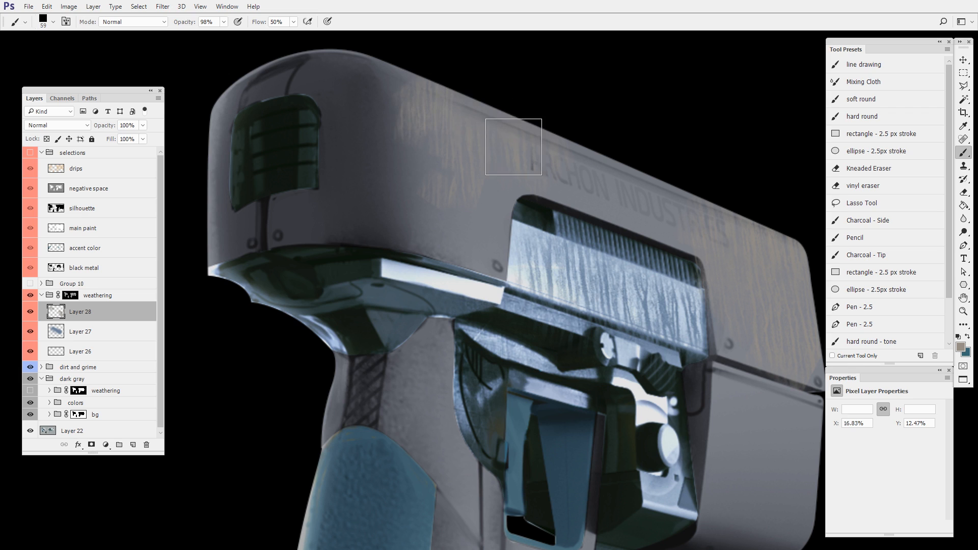
- Paint warm gray drips down the outer side of the pistol's lower front panel
left_click_drag(696, 391, 622, 346)
left_click_drag(646, 348, 624, 347)
left_click_drag(662, 316, 717, 347)
left_click_drag(680, 429, 711, 391)
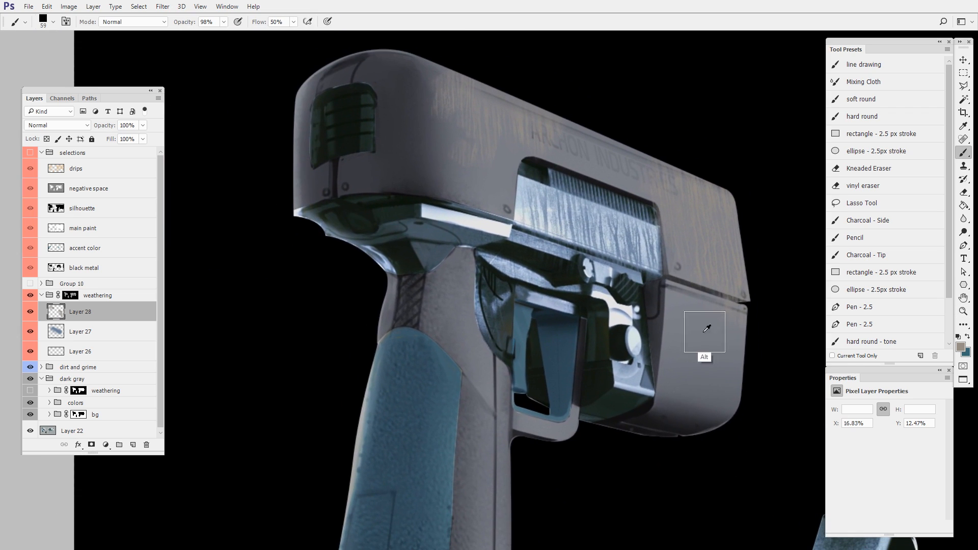
mouse_move(714, 310)
left_mouse_down()
mouse_move(749, 336)
mouse_move(698, 397)
left_mouse_up()
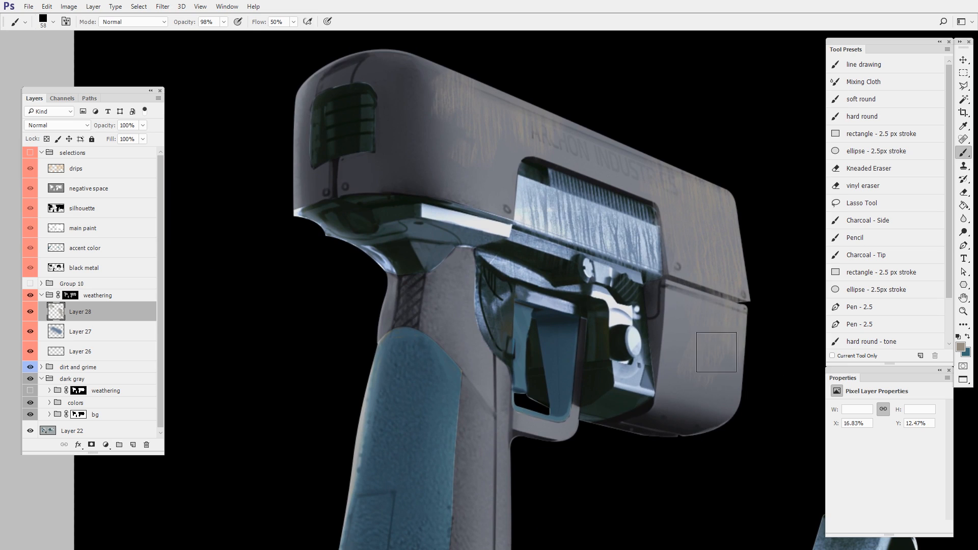
left_click_drag(694, 448, 632, 461)
mouse_move(640, 399)
left_mouse_down()
mouse_move(670, 397)
mouse_move(647, 399)
left_mouse_up()
- Mix a darker warm gray from the lower front panel's color and paint drips across the panel and its underside
left_click(585, 328, "alt")
left_click(585, 319, "alt")
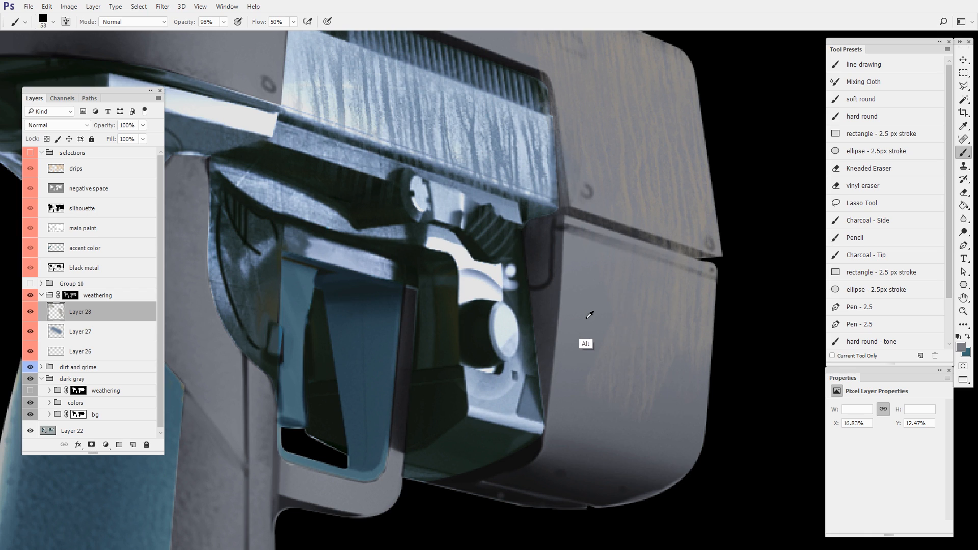
left_click(594, 339, "alt")
key("n")
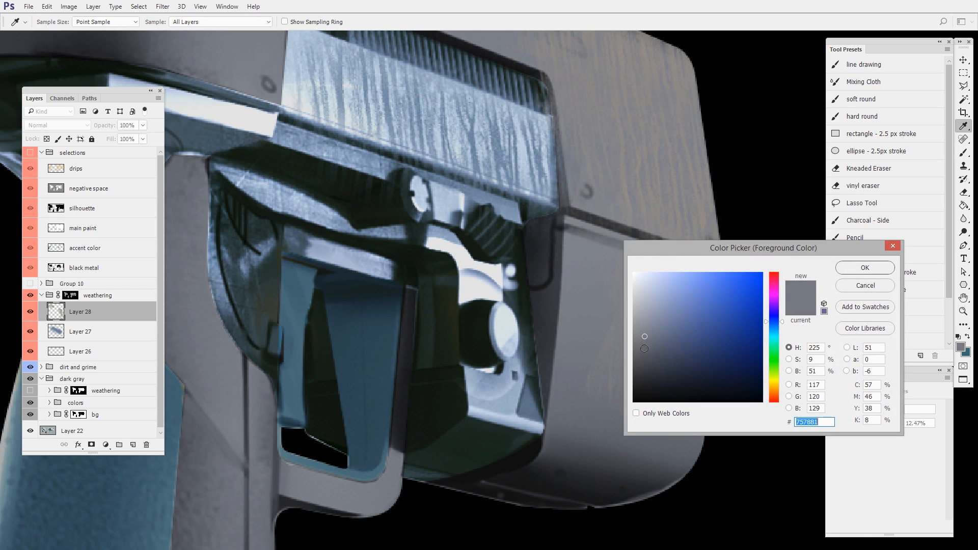
left_click(684, 227)
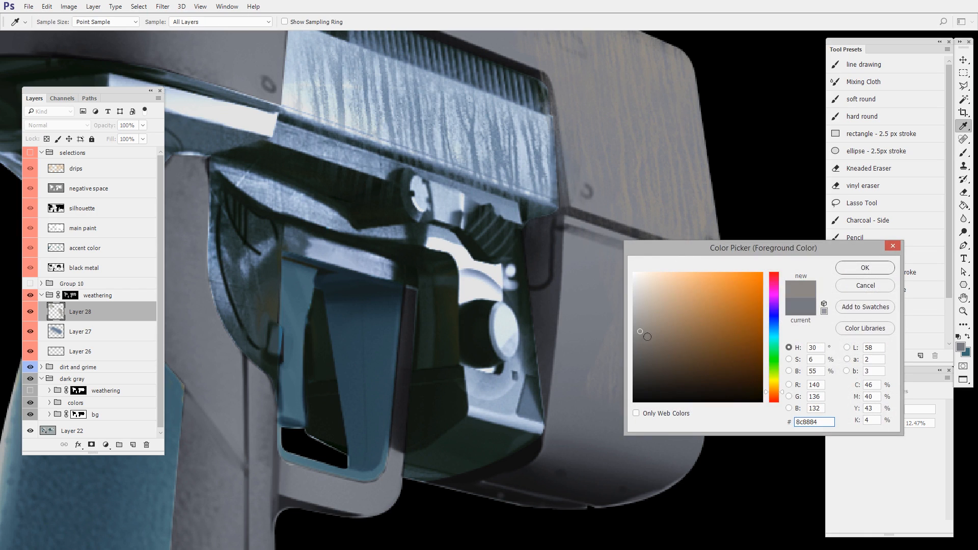
left_click_drag(647, 336, 646, 355)
key("Return")
key("b")
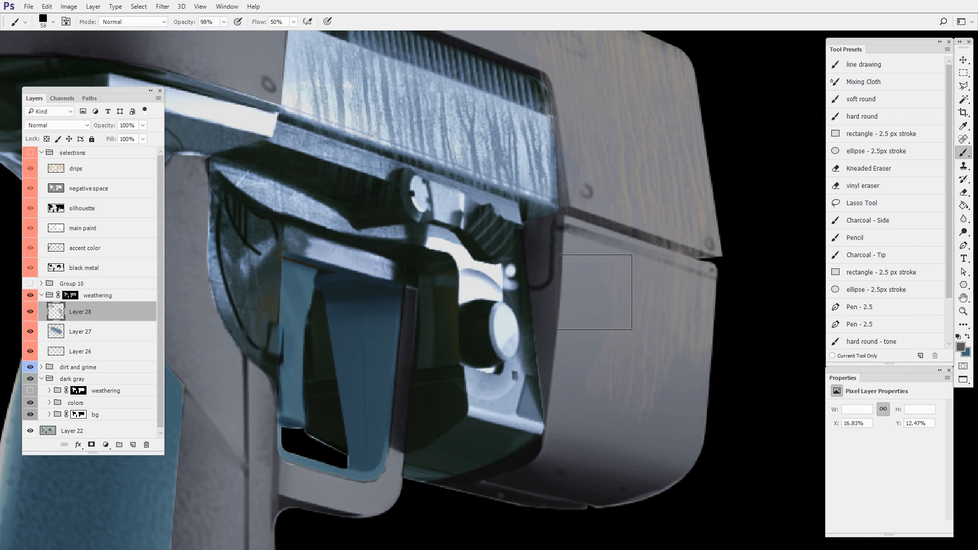
mouse_move(691, 389)
left_mouse_down()
mouse_move(581, 463)
mouse_move(629, 474)
mouse_move(642, 459)
left_mouse_up()
left_click(514, 470, "alt")
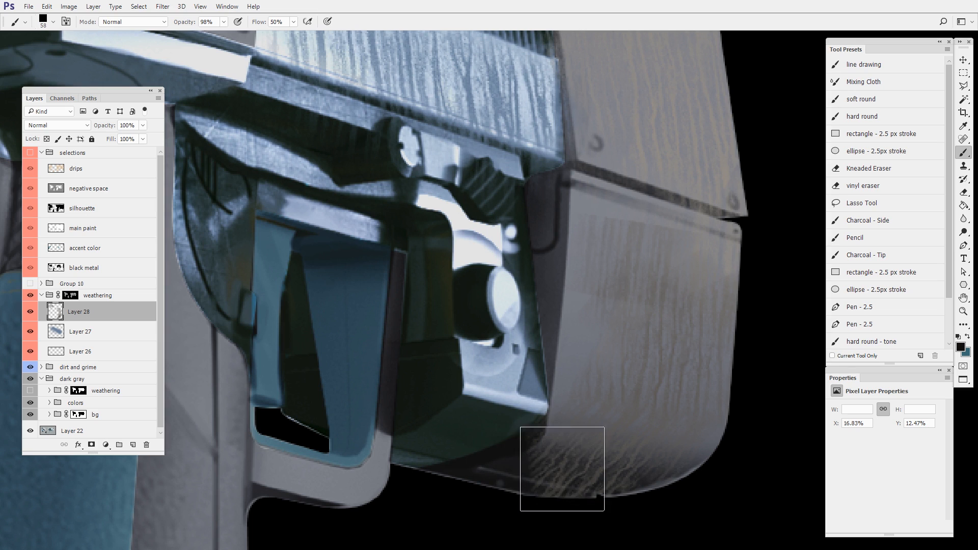
mouse_move(562, 469)
left_mouse_down()
mouse_move(548, 476)
mouse_move(613, 487)
mouse_move(570, 476)
mouse_move(614, 426)
mouse_move(625, 443)
mouse_move(667, 406)
mouse_move(695, 449)
left_mouse_up()
- Darken the lower front panel's drips with a soft 138 px brush, and tone them down with a sampled mid gray
right_click(659, 356)
left_click(703, 436)
left_click(636, 449, "alt")
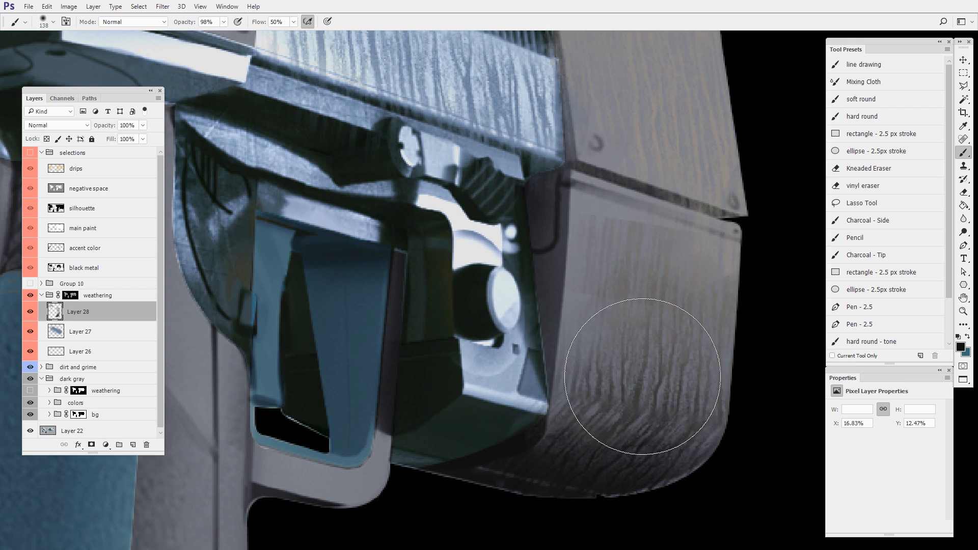
left_click(700, 178, "alt")
mouse_move(612, 340)
left_mouse_down()
mouse_move(684, 377)
mouse_move(733, 378)
left_mouse_up()
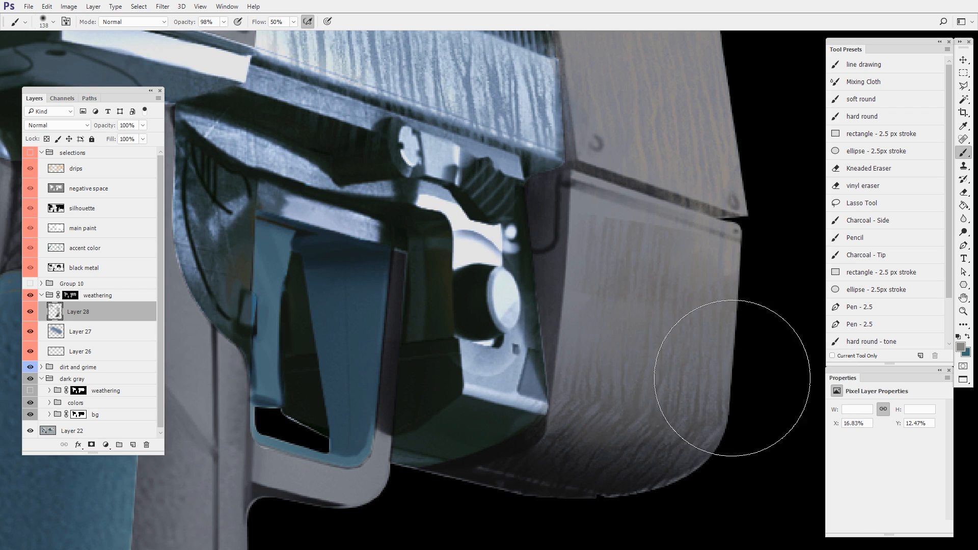
mouse_move(664, 497)
left_mouse_down()
mouse_move(651, 425)
mouse_move(627, 435)
mouse_move(622, 416)
left_mouse_up()
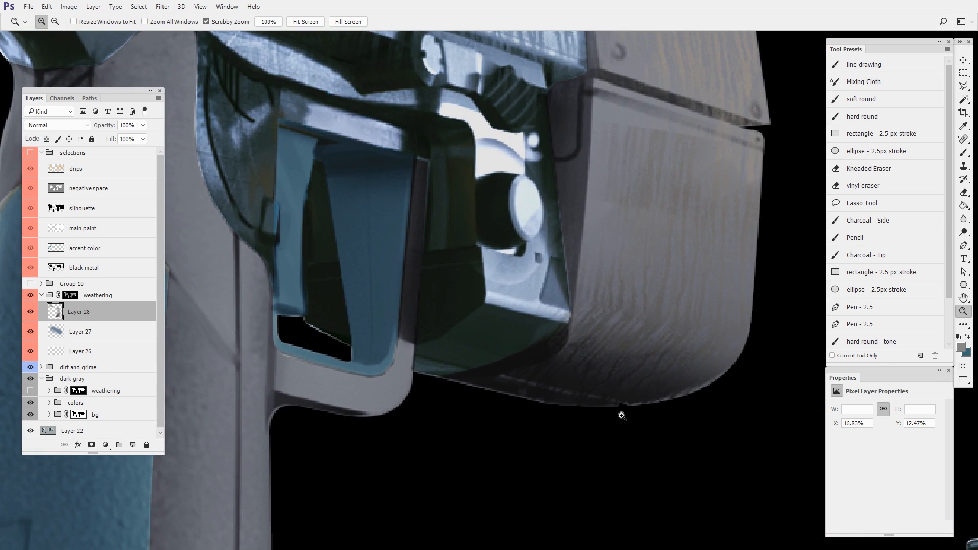
- Sample and adjust a dark gray, and paint drips along the underside in front of the trigger guard with a soft 93 px brush
key("b")
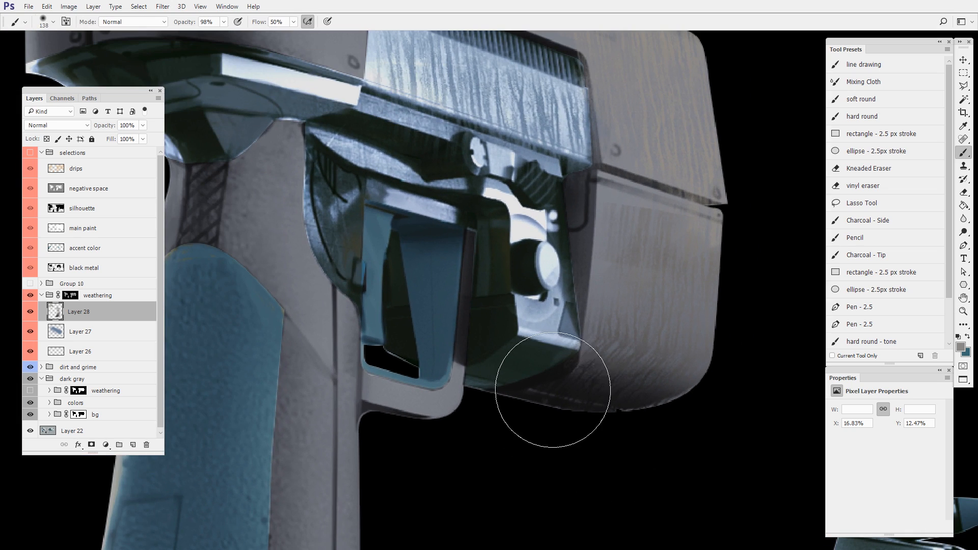
left_click(525, 398, "alt")
key("n")
left_click_drag(648, 379, 652, 368)
left_click(865, 269)
mouse_move(573, 450)
left_mouse_down()
mouse_move(542, 445)
mouse_move(570, 453)
mouse_move(657, 421)
mouse_move(604, 430)
left_mouse_up()
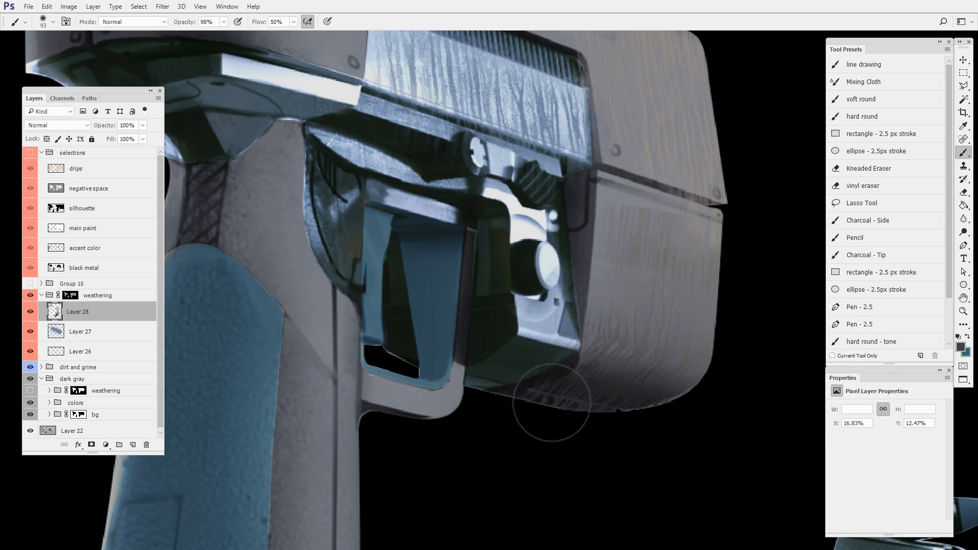
- Erase part of the blue-gray drips on the exposed metal slide with the soft 70 px eraser, working on their own layer
key("z")
mouse_move(713, 406)
left_mouse_down()
mouse_move(668, 426)
mouse_move(711, 425)
left_mouse_up()
key("r")
left_click_drag(684, 457, 715, 409)
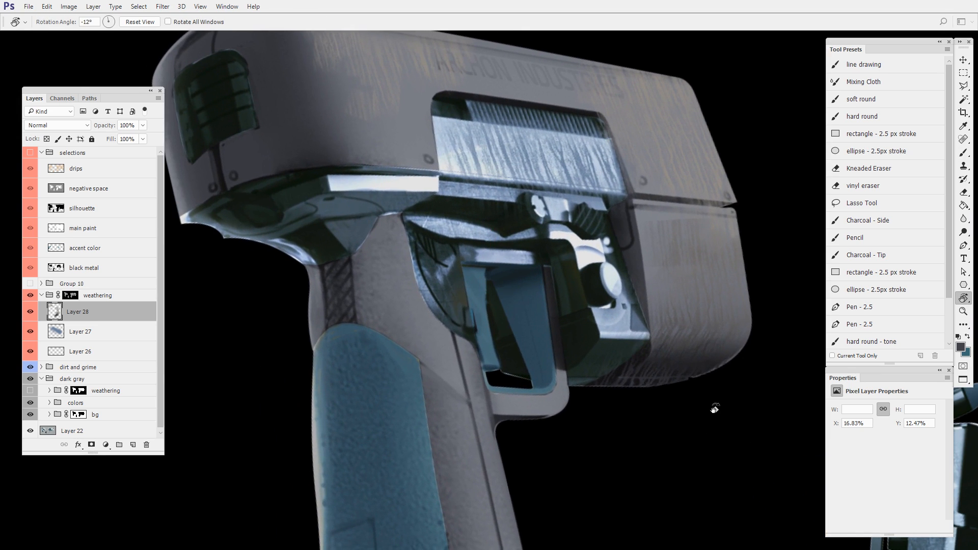
left_click(90, 329)
left_click_drag(428, 259, 477, 342)
key("e")
mouse_move(529, 223)
left_mouse_down()
mouse_move(542, 196)
mouse_move(599, 210)
mouse_move(527, 247)
mouse_move(538, 264)
mouse_move(536, 222)
mouse_move(566, 208)
mouse_move(647, 245)
mouse_move(629, 218)
mouse_move(646, 242)
left_mouse_up()
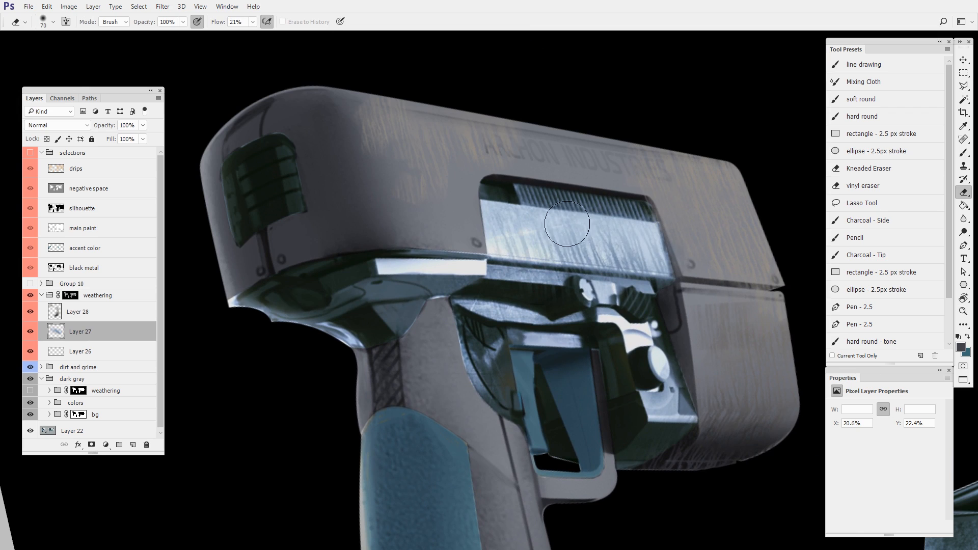
key("r")
mouse_move(657, 428)
left_mouse_down()
mouse_move(634, 483)
mouse_move(621, 427)
mouse_move(592, 442)
left_mouse_up()
left_click_drag(616, 285, 648, 332)
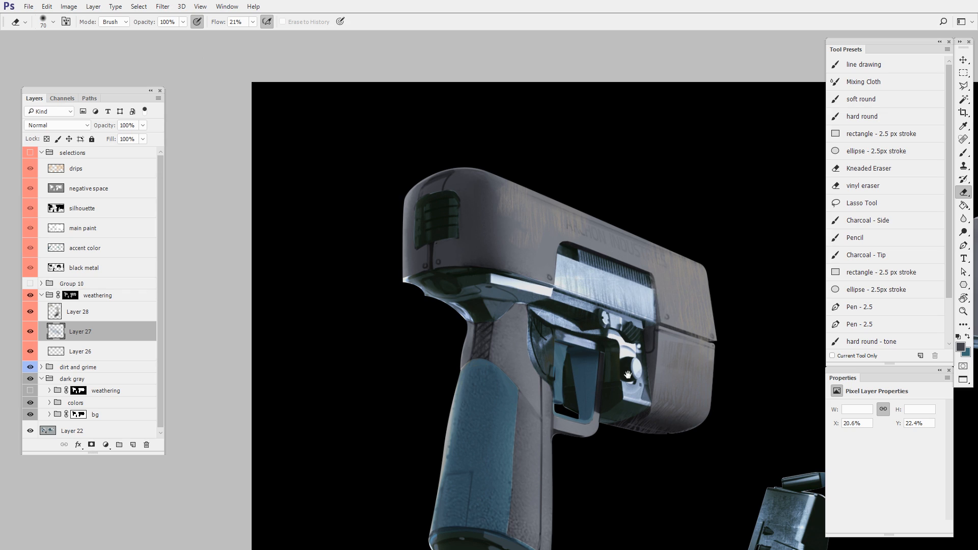
- Add a new layer above the body drips layer in the weathering group
left_click_drag(627, 375, 646, 410)
left_click(103, 321)
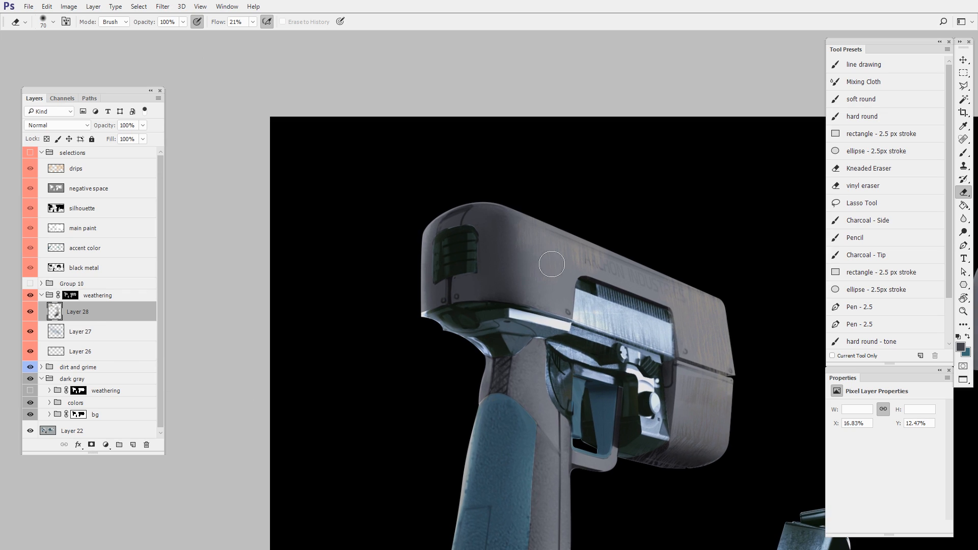
mouse_move(643, 457)
left_mouse_down()
mouse_move(539, 424)
mouse_move(524, 405)
left_mouse_up()
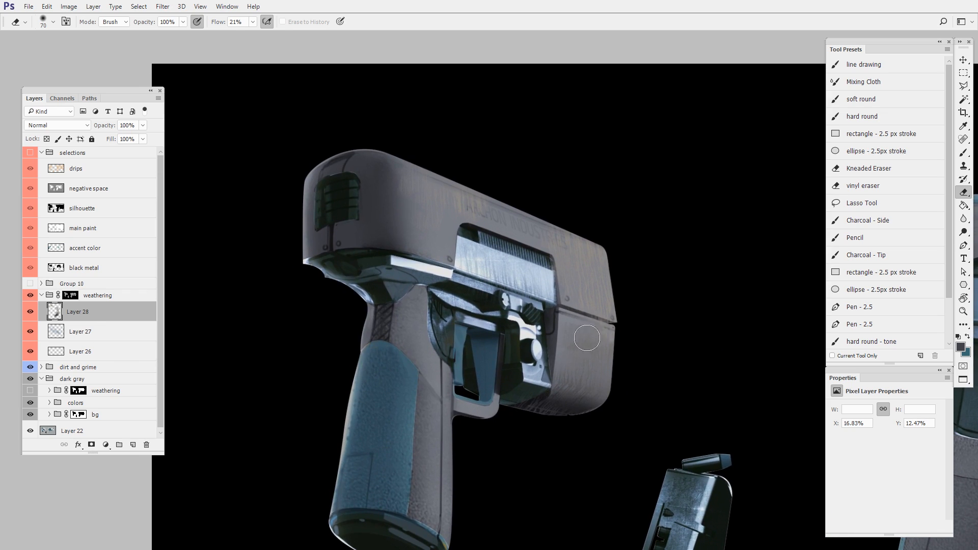
left_click_drag(627, 369, 601, 385)
mouse_move(508, 394)
left_mouse_down()
mouse_move(564, 352)
mouse_move(564, 370)
mouse_move(588, 366)
left_mouse_up()
key("ctrl+shift+alt+n")
- Sample the warm gray of the body drips and paint drips down the full length of the pistol's grip
key("b")
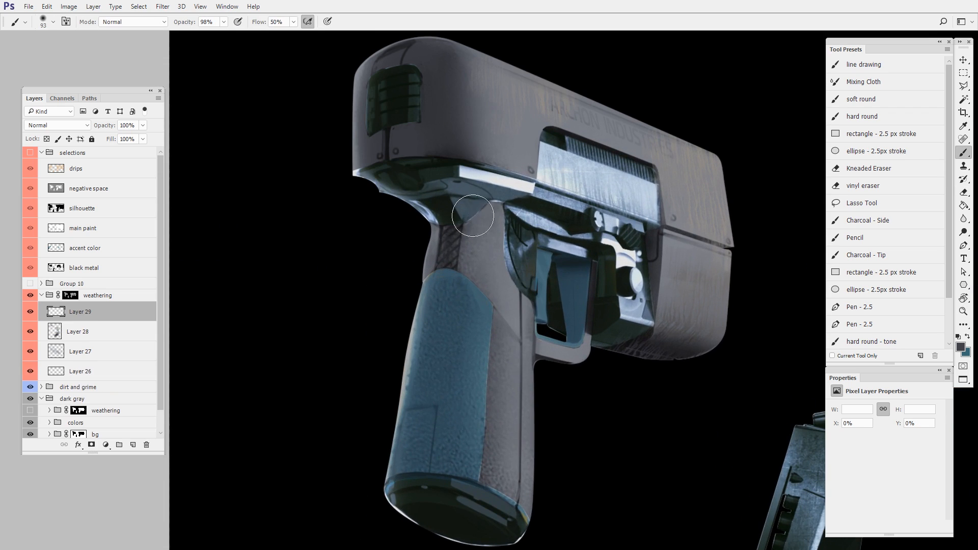
left_click(544, 98, "alt")
mouse_move(485, 239)
left_mouse_down()
mouse_move(483, 313)
mouse_move(498, 228)
mouse_move(510, 355)
left_mouse_up()
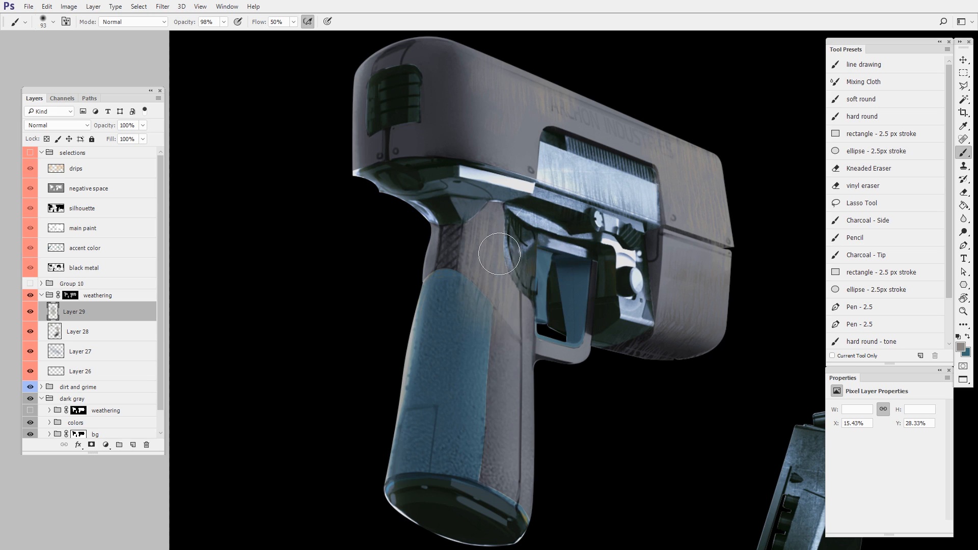
left_click_drag(499, 254, 505, 427)
mouse_move(501, 381)
left_mouse_down()
mouse_move(472, 489)
mouse_move(441, 476)
mouse_move(514, 489)
left_mouse_up()
left_click_drag(462, 288, 437, 444)
mouse_move(504, 424)
left_mouse_down()
mouse_move(528, 403)
mouse_move(540, 478)
left_mouse_up()
- Inspect the weathering group's drip mask on its own across the three-quarter pistol
scroll(546, 402, "down", 3)
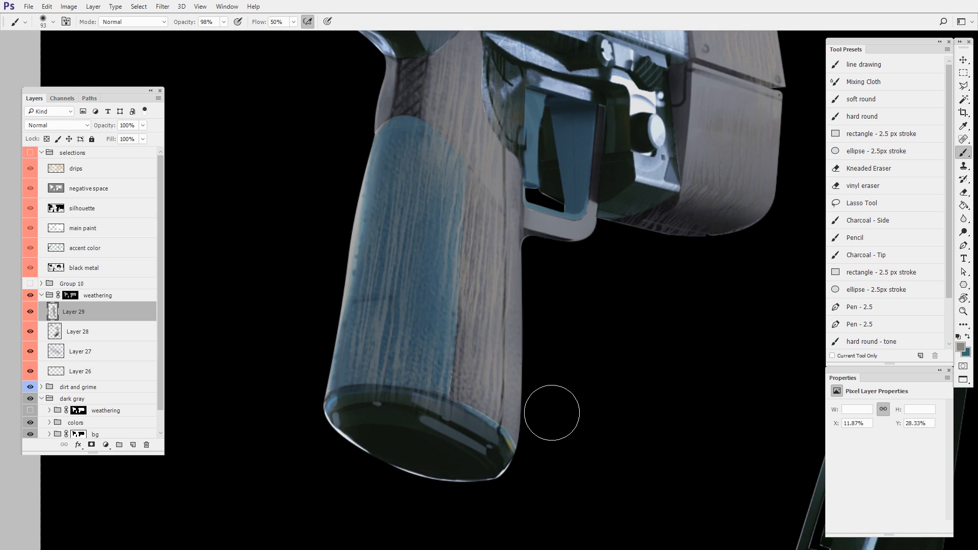
left_click(72, 297, "alt")
left_click_drag(615, 352, 565, 456)
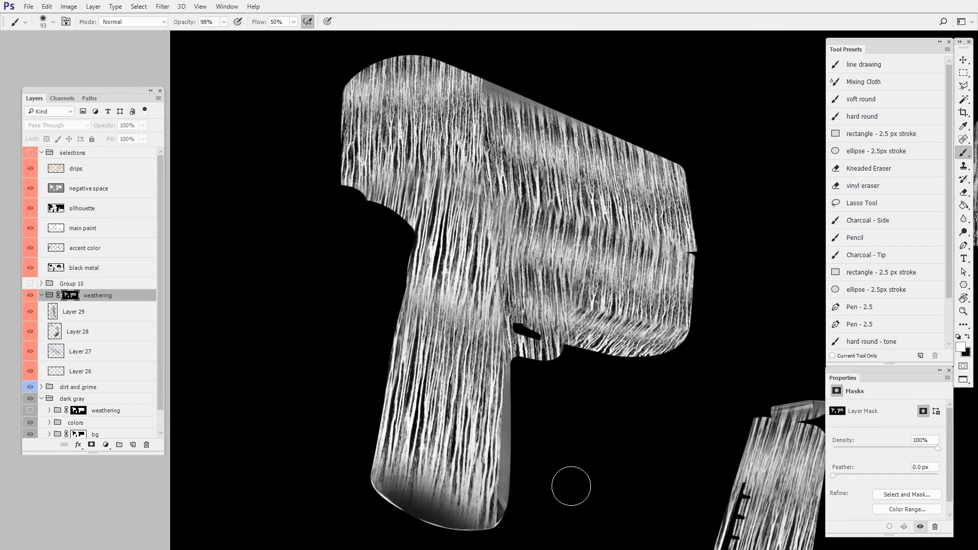
left_click_drag(694, 423, 557, 337)
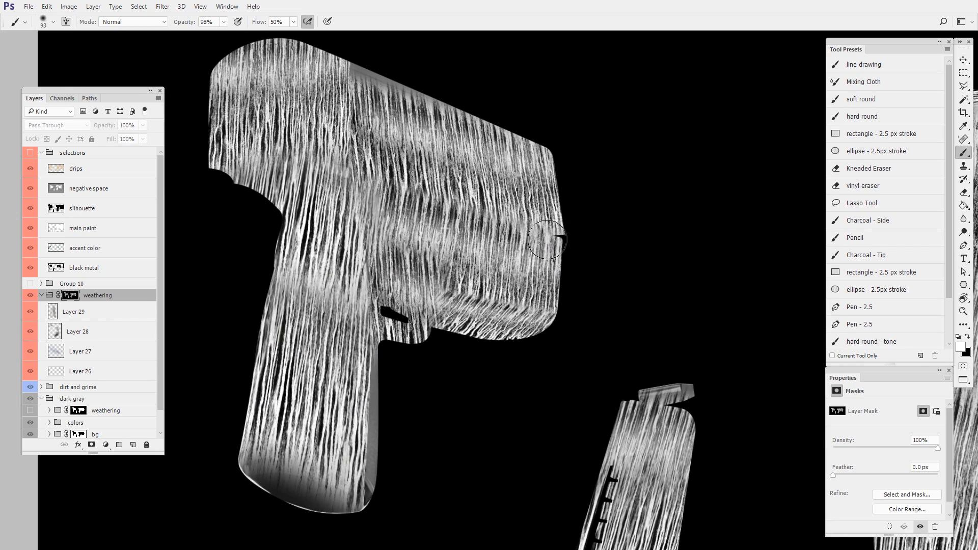
left_click_drag(547, 240, 559, 229)
left_click(70, 295, "alt")
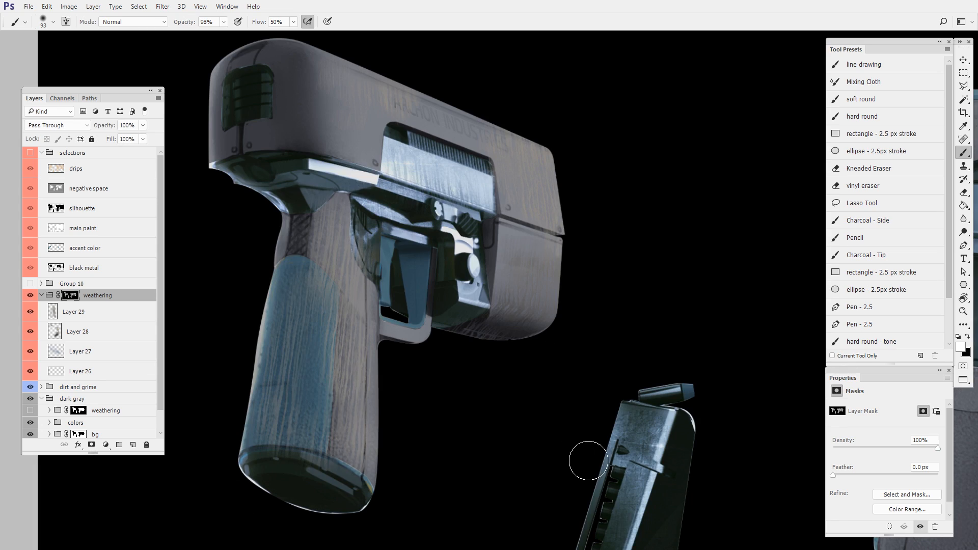
- Merge the four paint layers of the weathering group into a single layer
left_click(91, 312)
mouse_move(379, 335)
left_mouse_down()
mouse_move(541, 360)
mouse_move(502, 347)
mouse_move(483, 272)
mouse_move(463, 362)
left_mouse_up()
key("e")
key("ctrl+e")
key("ctrl+e")
key("ctrl+e")
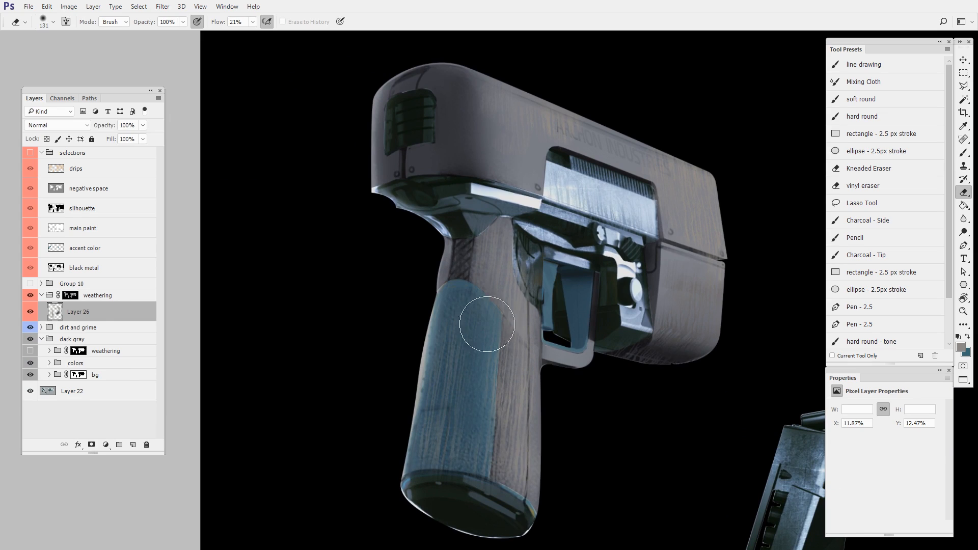
- Sample the body gray and paint drips around the vent and over the rounded rear end with a soft 89 px brush
mouse_move(590, 530)
left_mouse_down()
mouse_move(547, 515)
mouse_move(584, 549)
left_mouse_up()
scroll(504, 277, "up", 3)
left_click_drag(488, 175, 562, 311)
key("b")
left_click(595, 286, "alt")
left_click_drag(483, 325, 500, 311)
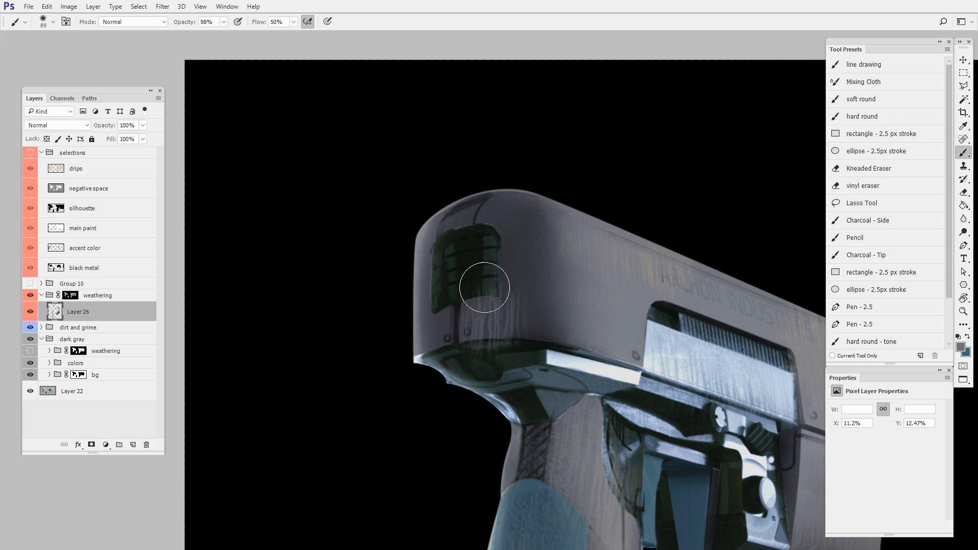
left_click_drag(446, 231, 469, 273)
left_click_drag(507, 227, 531, 242)
key("e")
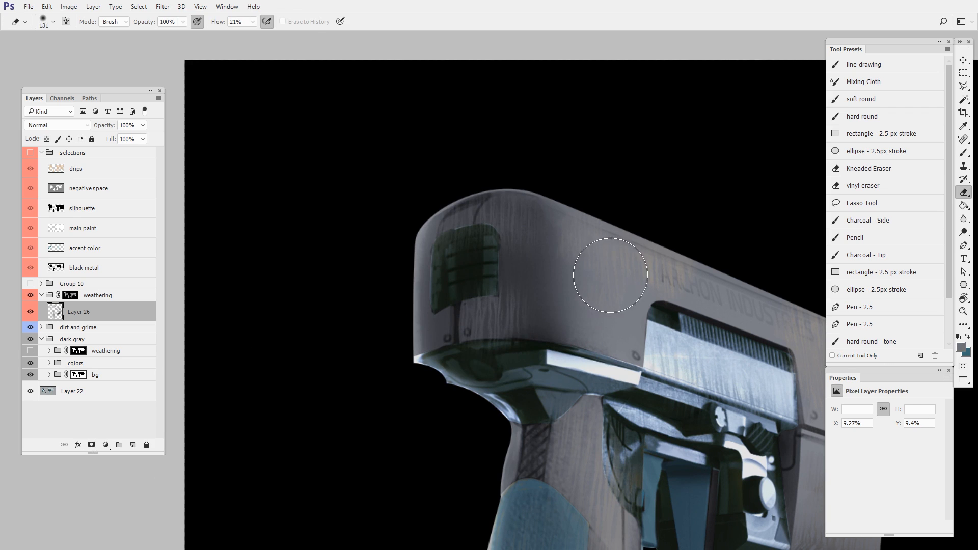
- Blend the drips over the rear of the three-quarter pistol's body using the soft brush and a 131 px soft eraser
key("b")
mouse_move(573, 448)
left_mouse_down()
mouse_move(552, 386)
mouse_move(548, 394)
left_mouse_up()
key("e")
mouse_move(617, 484)
left_mouse_down()
mouse_move(555, 402)
mouse_move(529, 497)
left_mouse_up()
key("b")
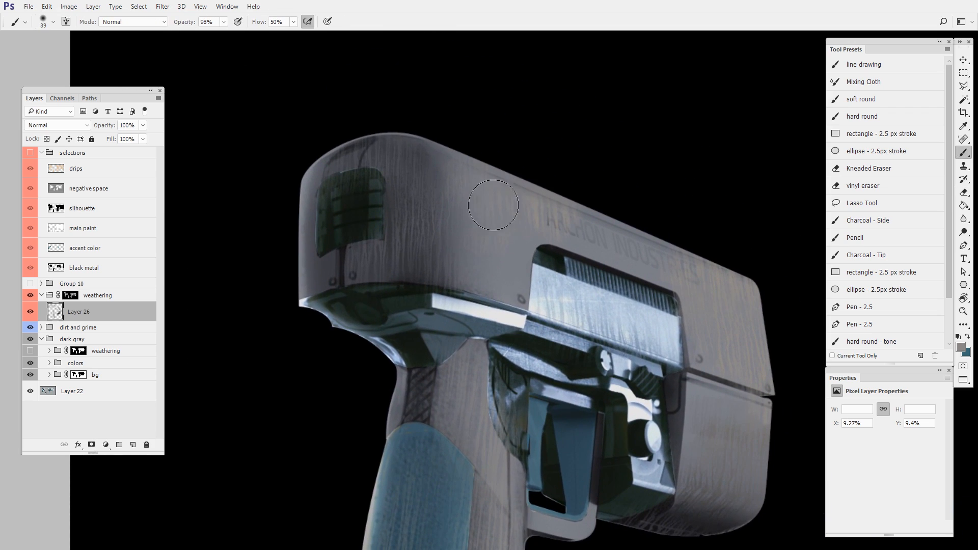
- Sample the body gray and paint over the drips on the front of the three-quarter pistol's slide with the soft 89 px brush
left_click_drag(631, 350, 596, 351)
left_click_drag(635, 472, 542, 347)
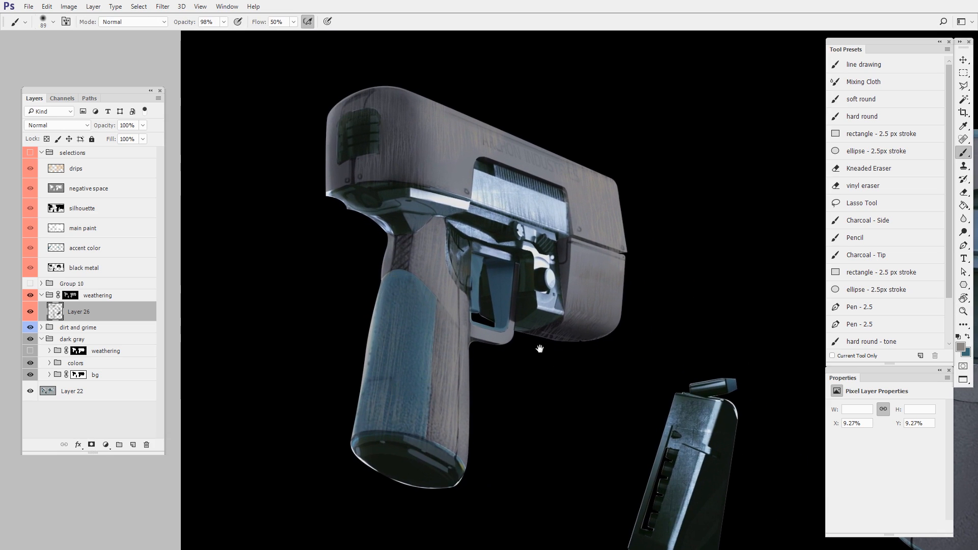
left_click_drag(696, 445, 618, 455)
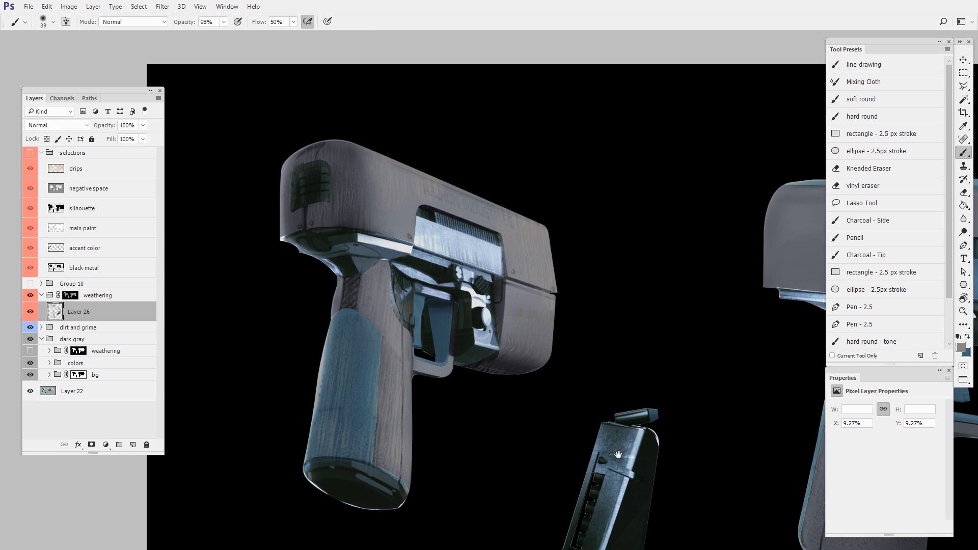
left_click_drag(510, 305, 585, 288)
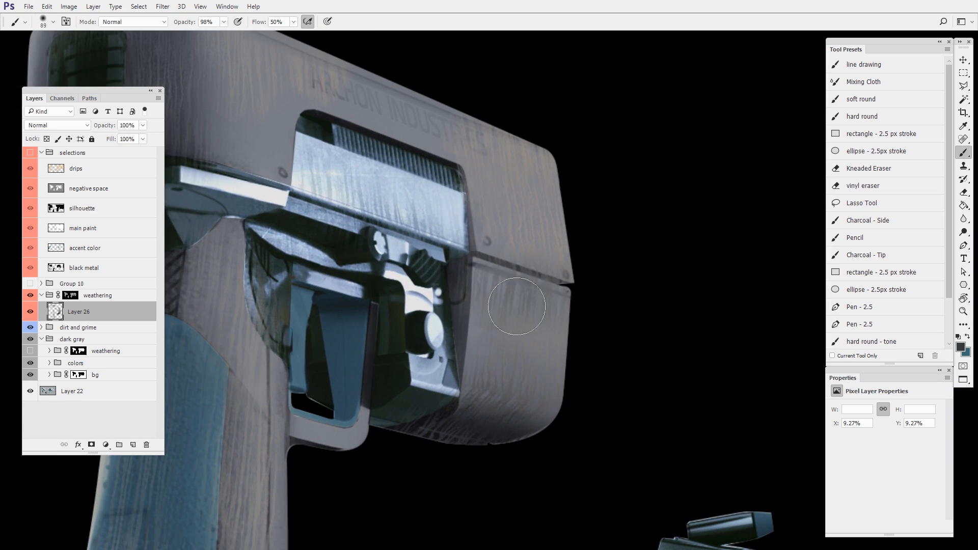
key("ctrl+space")
left_click_drag(607, 411, 584, 427)
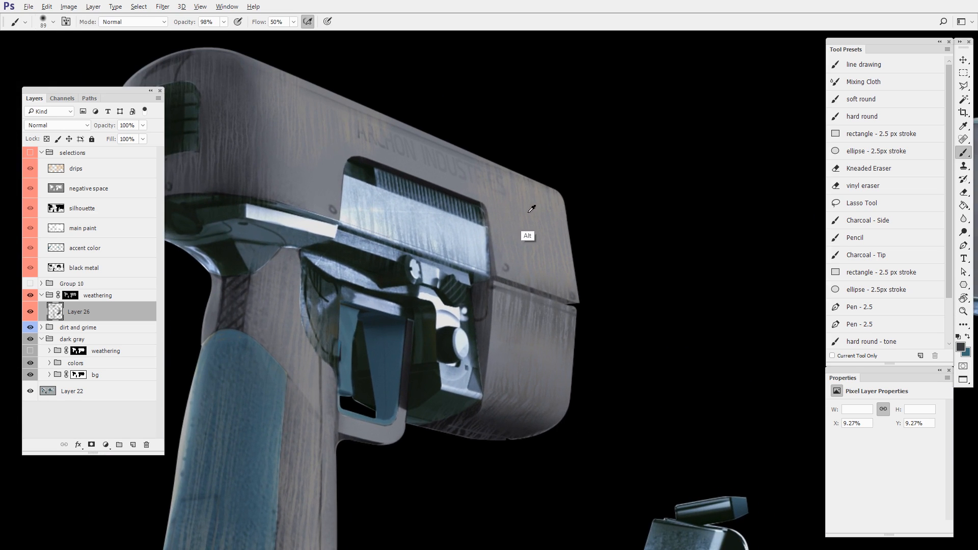
left_click_drag(567, 285, 571, 298)
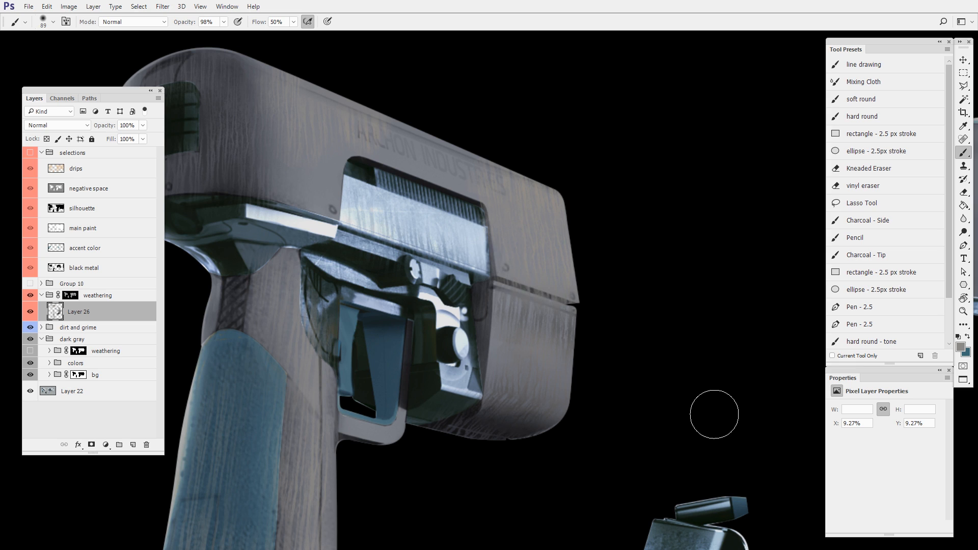
left_click_drag(712, 417, 694, 458)
left_click_drag(731, 499, 623, 403)
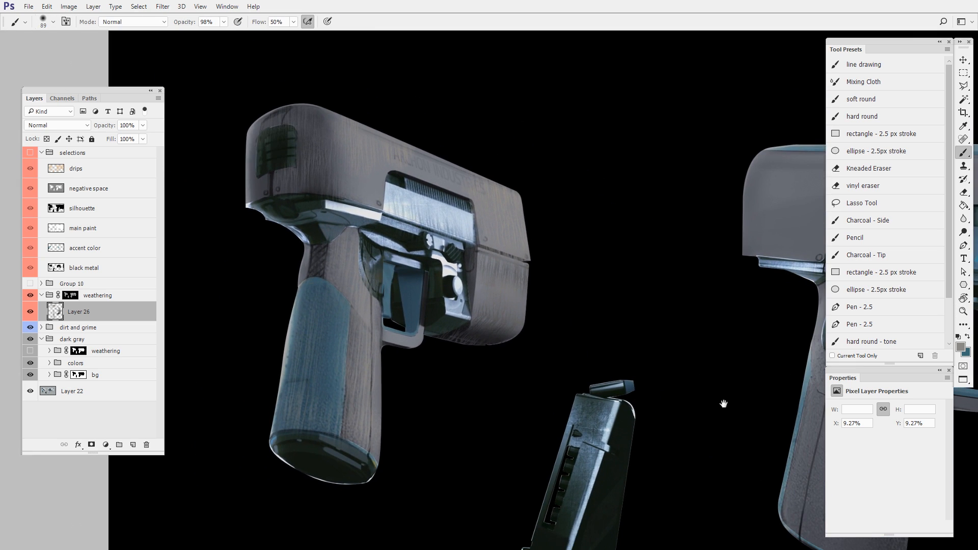
- Sample the side-view pistol's body gray and shift the foreground color's hue to a warm brownish gray
mouse_move(724, 404)
left_mouse_down()
mouse_move(686, 402)
mouse_move(485, 469)
mouse_move(476, 486)
left_mouse_up()
left_click_drag(578, 402, 632, 391)
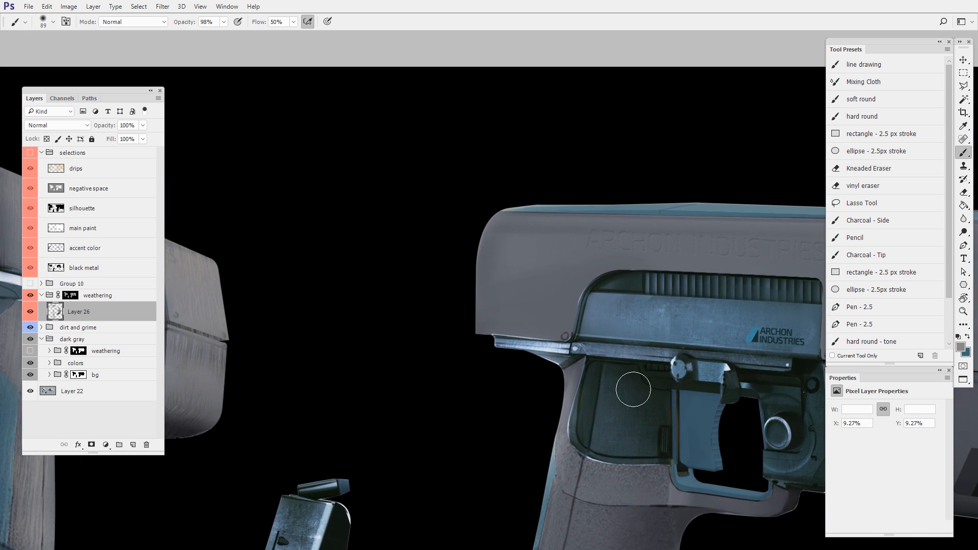
left_click(546, 253, "alt")
key("n")
left_click_drag(646, 344, 646, 336)
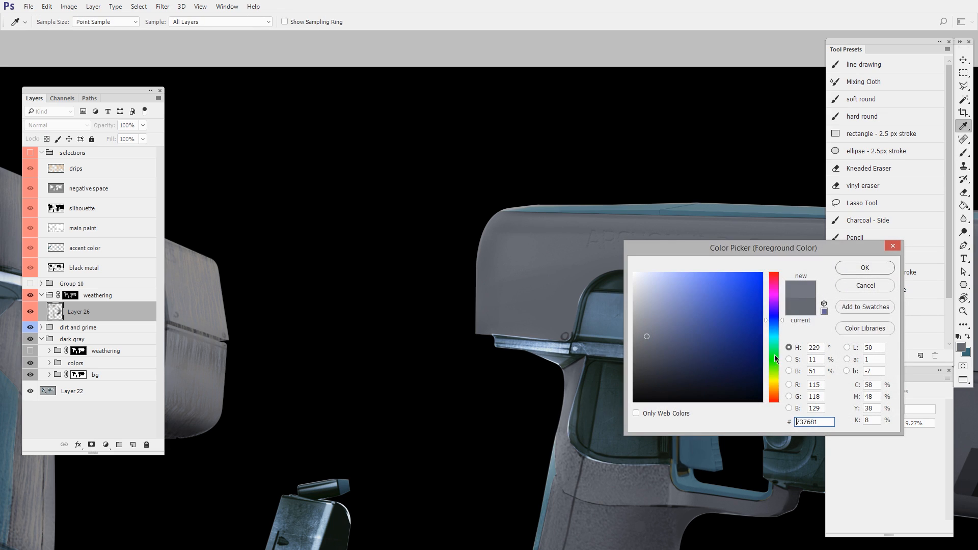
left_click(776, 390)
left_click(867, 270)
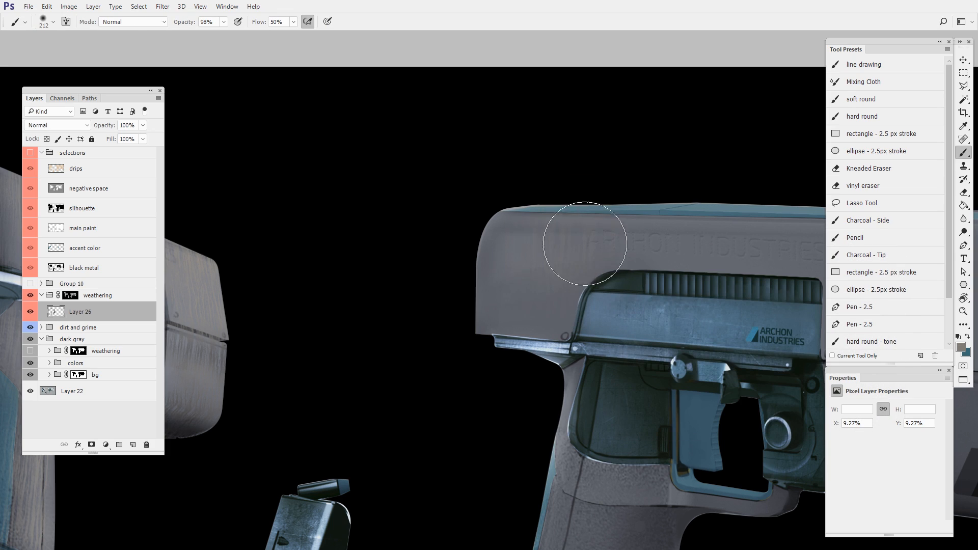
- Paint warm gray drips across the side-view pistol's upper body, from the rear past the lettering and vent, with a soft 212 px brush
mouse_move(585, 243)
left_mouse_down()
mouse_move(532, 292)
mouse_move(573, 301)
left_mouse_up()
mouse_move(703, 416)
left_mouse_down()
mouse_move(561, 365)
mouse_move(551, 424)
left_mouse_up()
left_click_drag(551, 420, 573, 392)
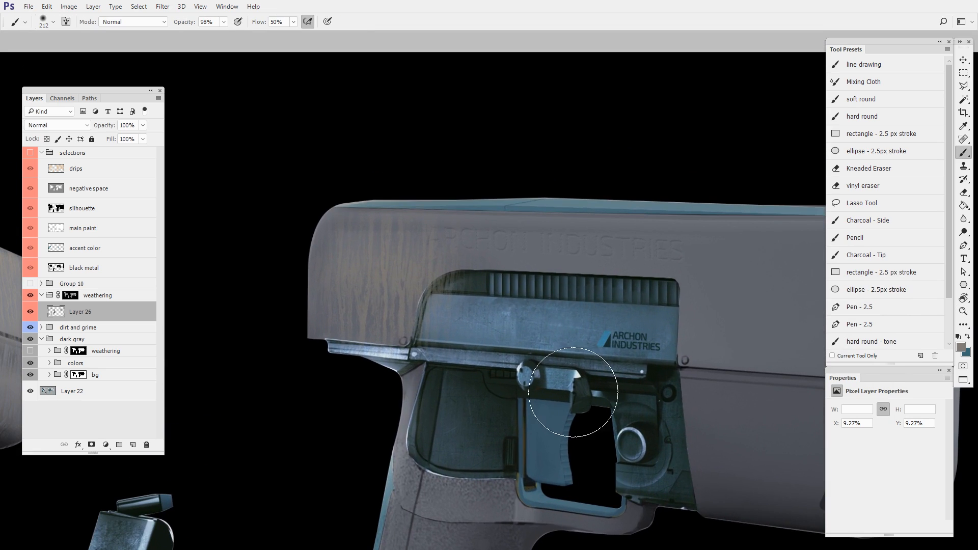
left_click_drag(405, 251, 700, 260)
left_click_drag(736, 307, 540, 299)
mouse_move(526, 265)
left_mouse_down()
mouse_move(603, 238)
mouse_move(643, 272)
mouse_move(665, 260)
left_mouse_up()
left_click_drag(509, 329, 667, 310)
mouse_move(608, 450)
left_mouse_down()
mouse_move(683, 374)
mouse_move(657, 420)
left_mouse_up()
left_click_drag(559, 343, 573, 344)
left_click_drag(573, 346, 640, 346)
- Erase the drips over the blue metal panel and vent with a 70 px hard round eraser, and touch up the surrounding body drips
key("e")
right_click(634, 345)
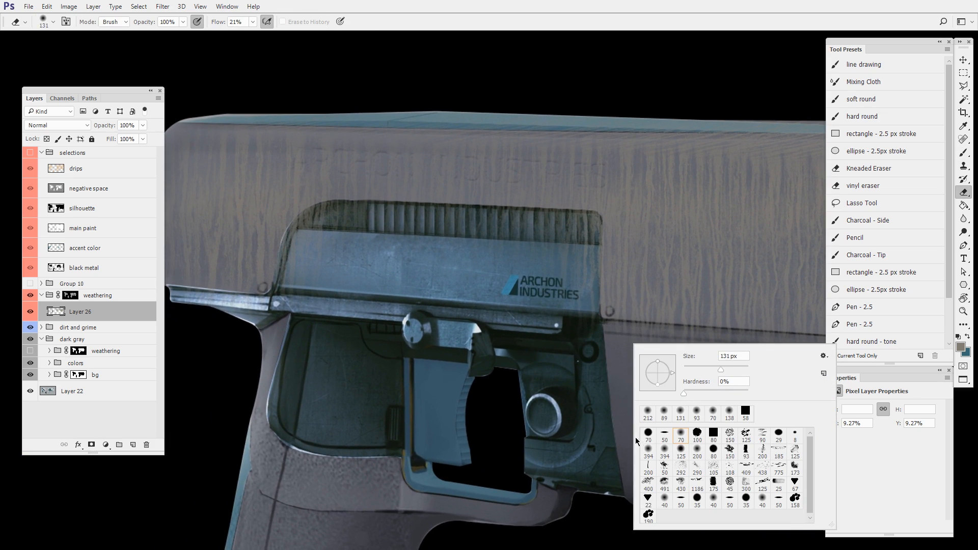
double_click(648, 435)
mouse_move(555, 281)
left_mouse_down()
mouse_move(560, 295)
mouse_move(567, 246)
mouse_move(577, 282)
left_mouse_up()
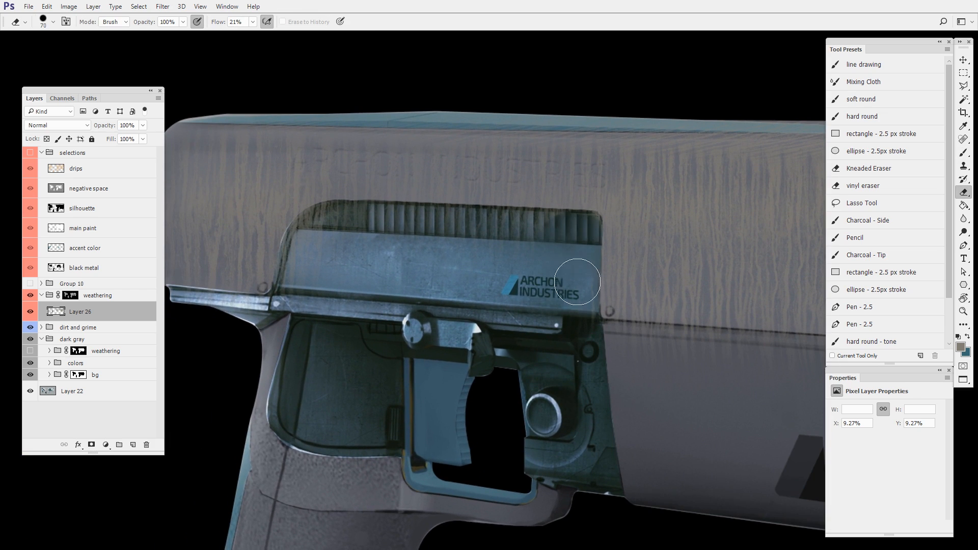
left_click_drag(481, 239, 634, 246)
key("b")
mouse_move(476, 239)
left_mouse_down()
mouse_move(526, 260)
mouse_move(693, 227)
left_mouse_up()
key("e")
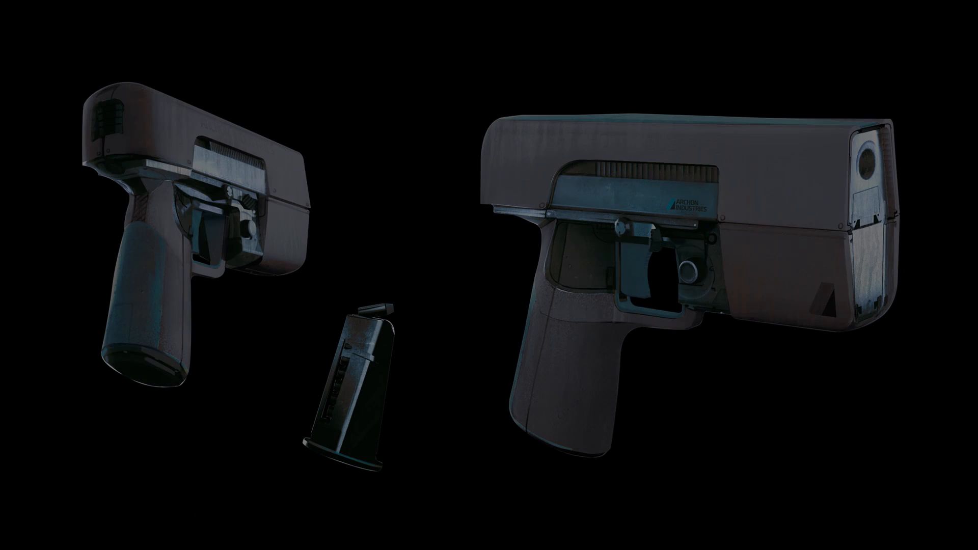